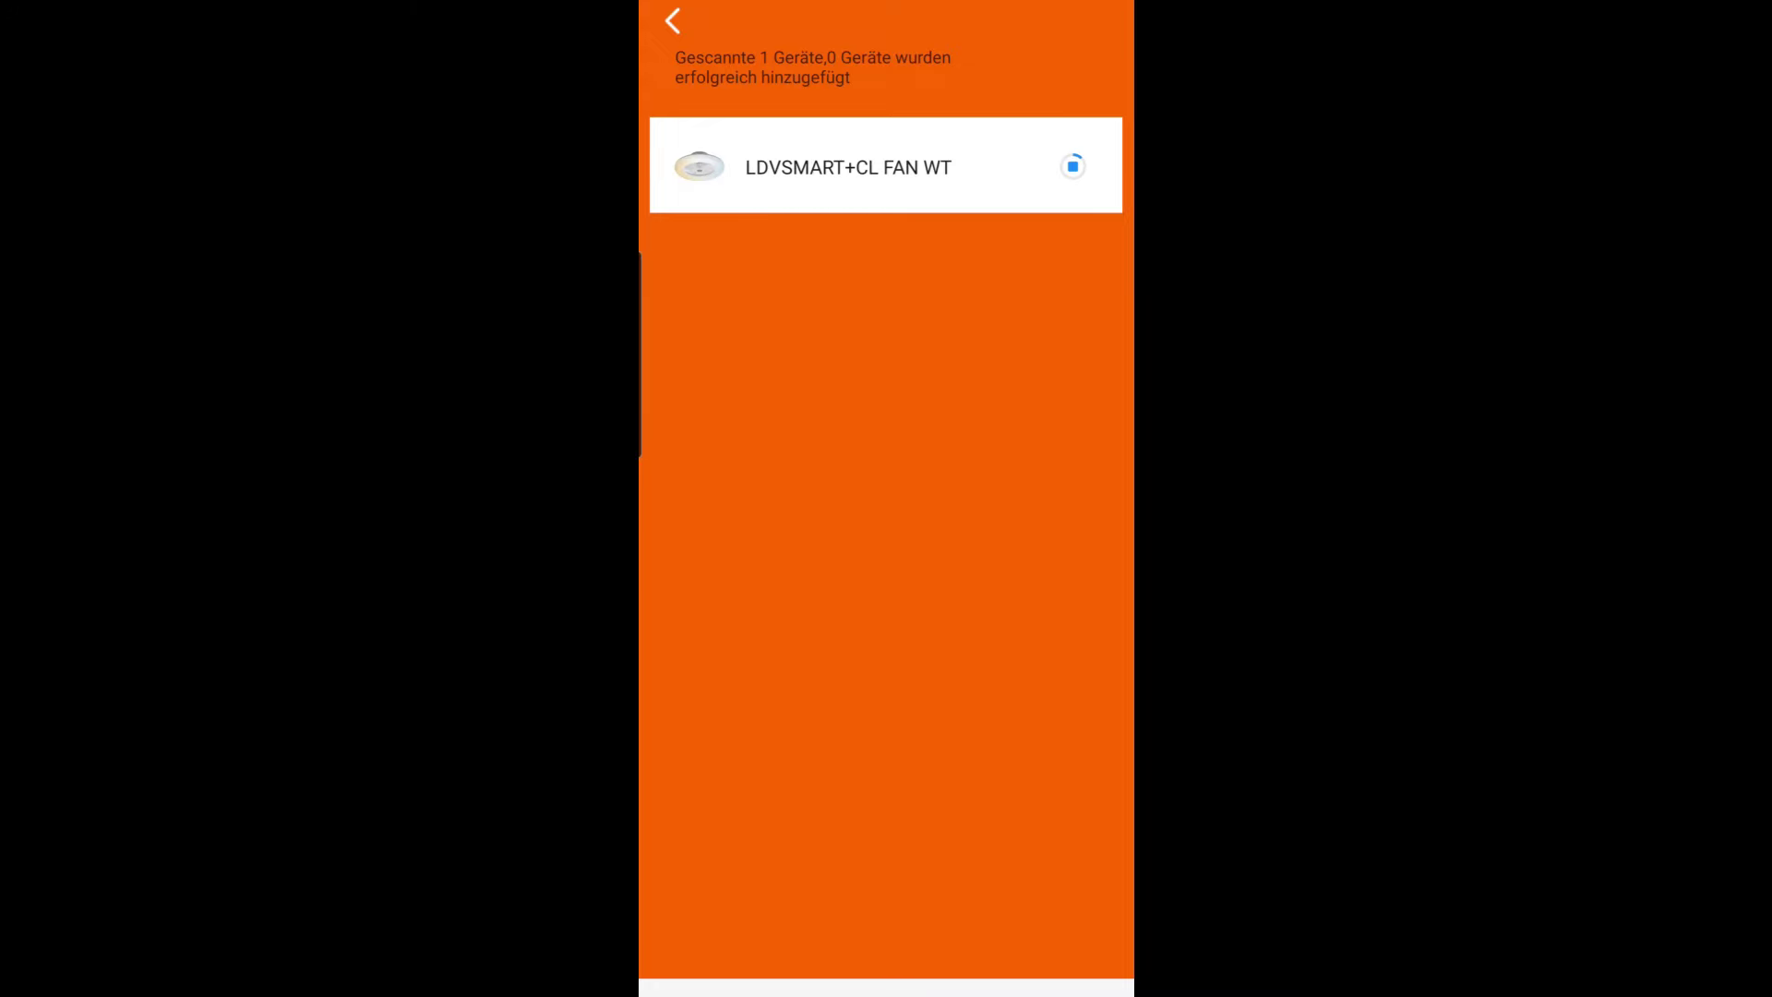
Add the scanned LDVSMART+CL FAN WT ceiling fan to the app and confirm its setup.
{"action": "left_click", "coordinate": [915, 916]}
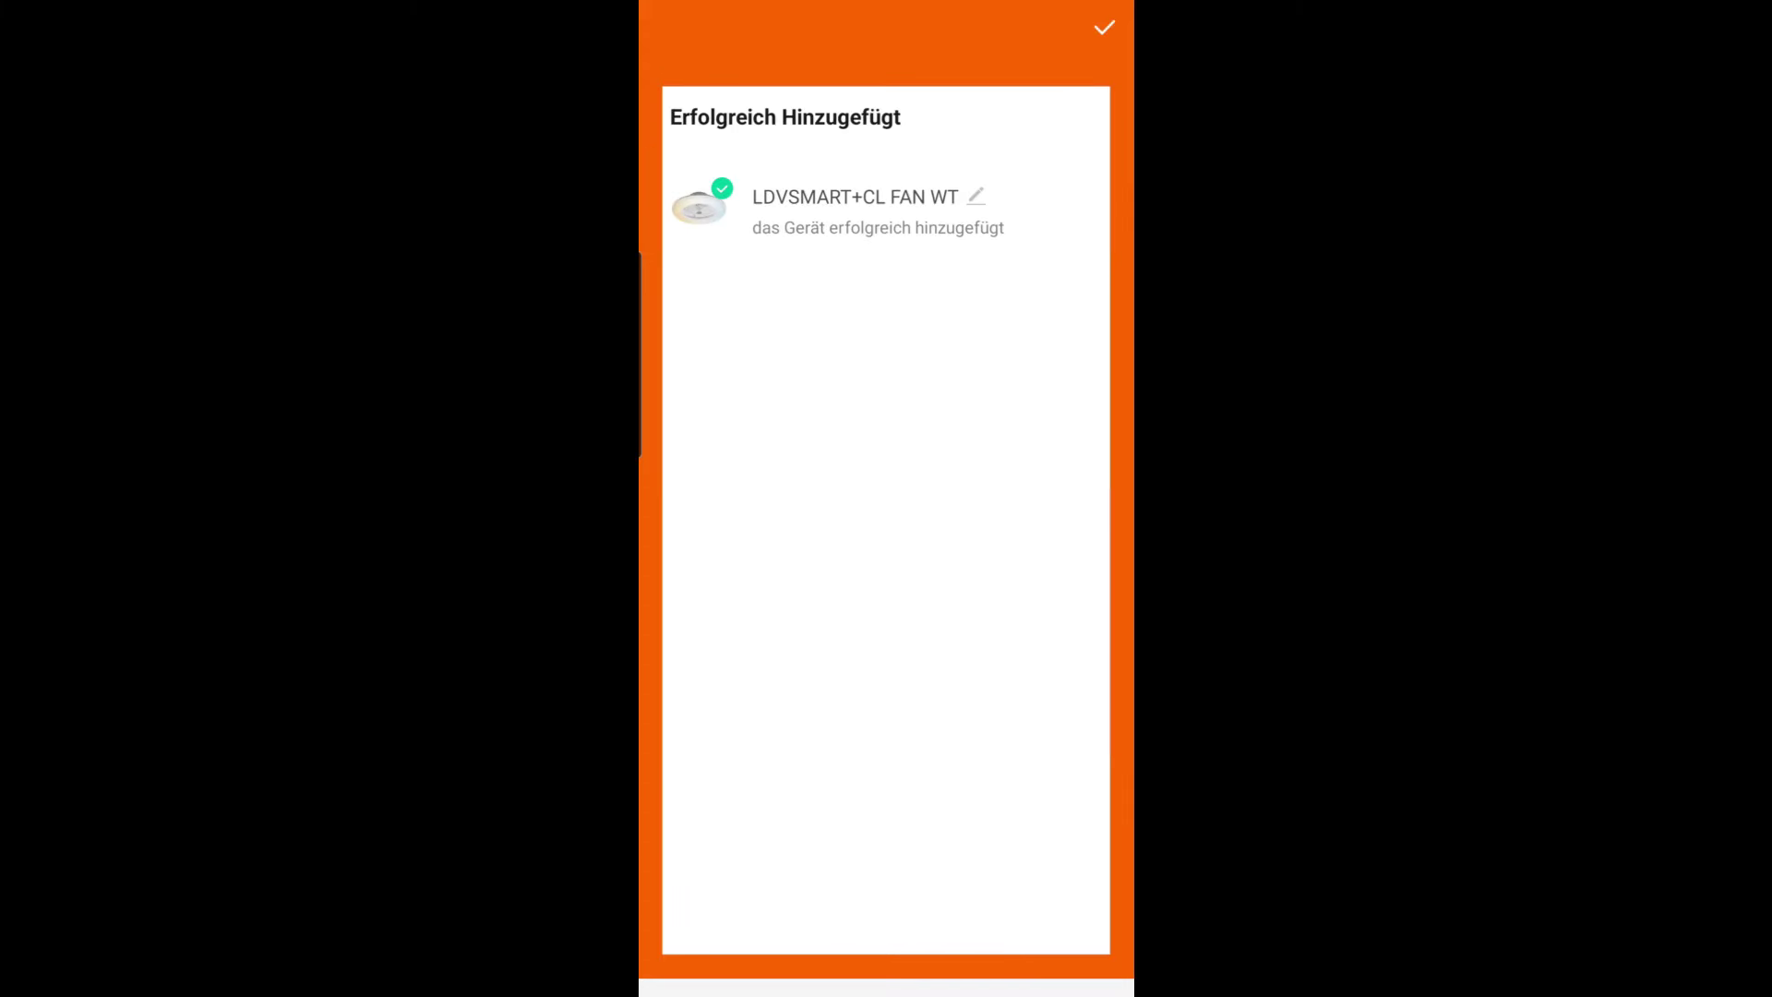
{"action": "left_click", "coordinate": [1103, 27]}
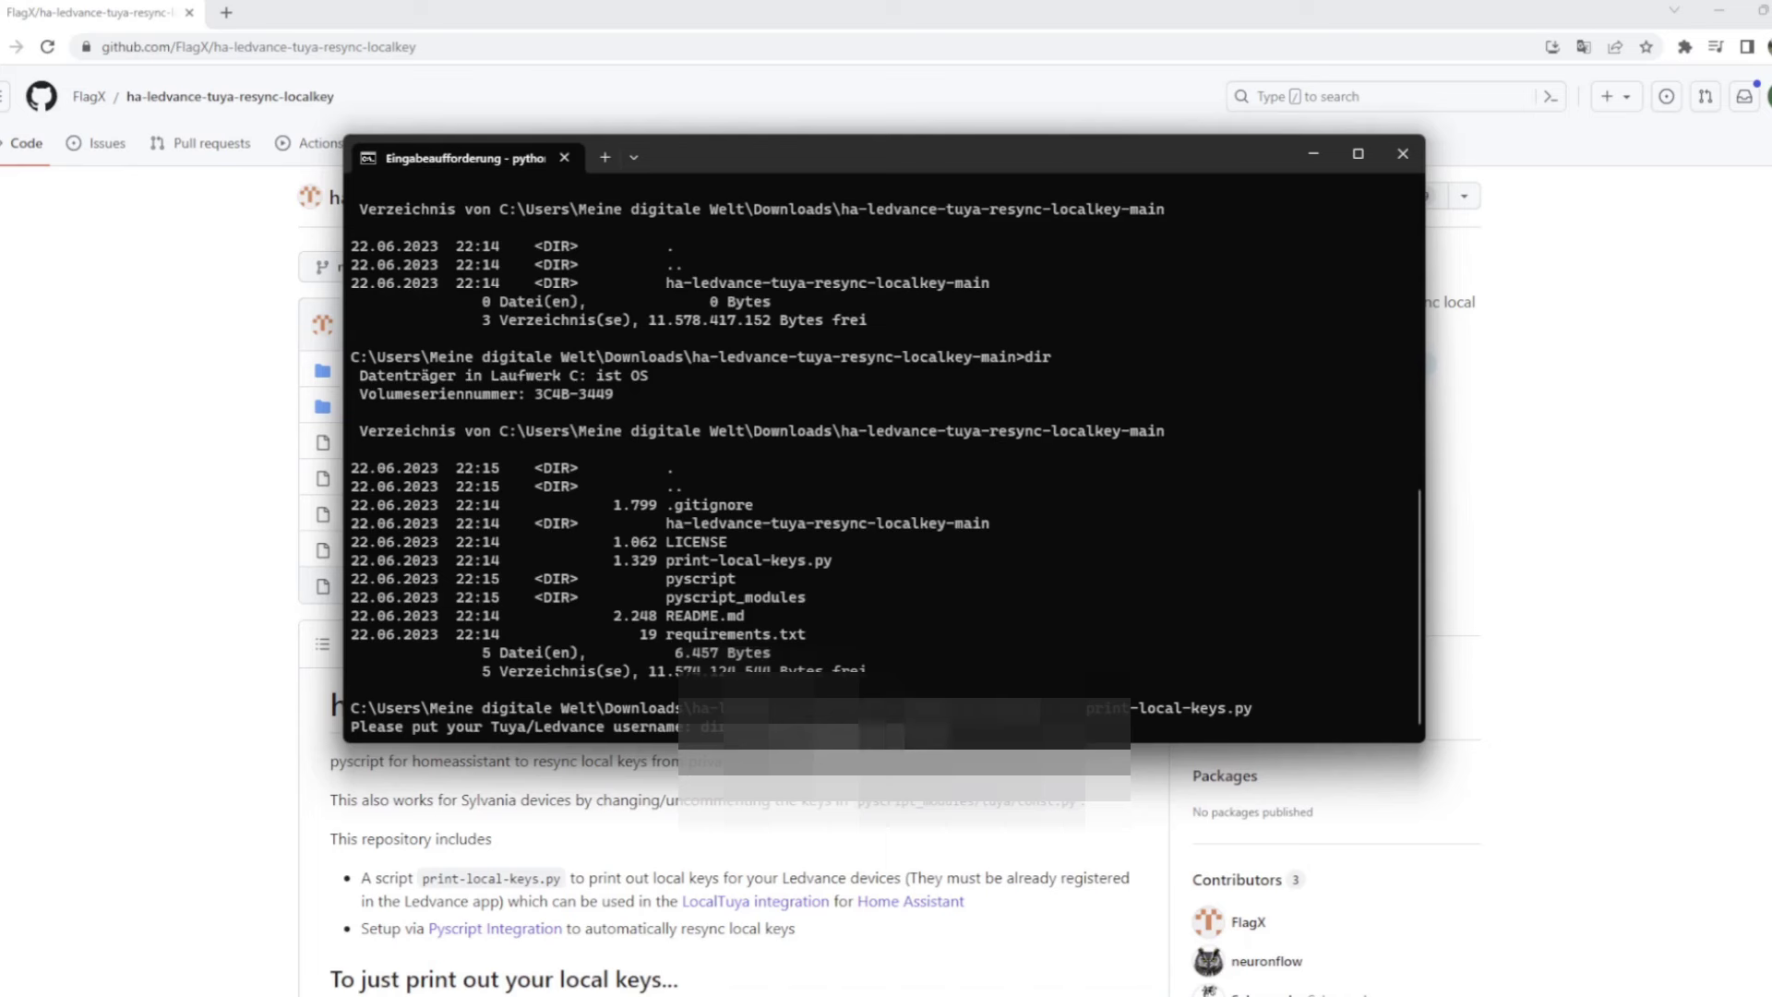
In the command prompt, submit the Tuya/Ledvance username and account password to print-local-keys.py and finish the script.
{"action": "key", "text": "Return"}
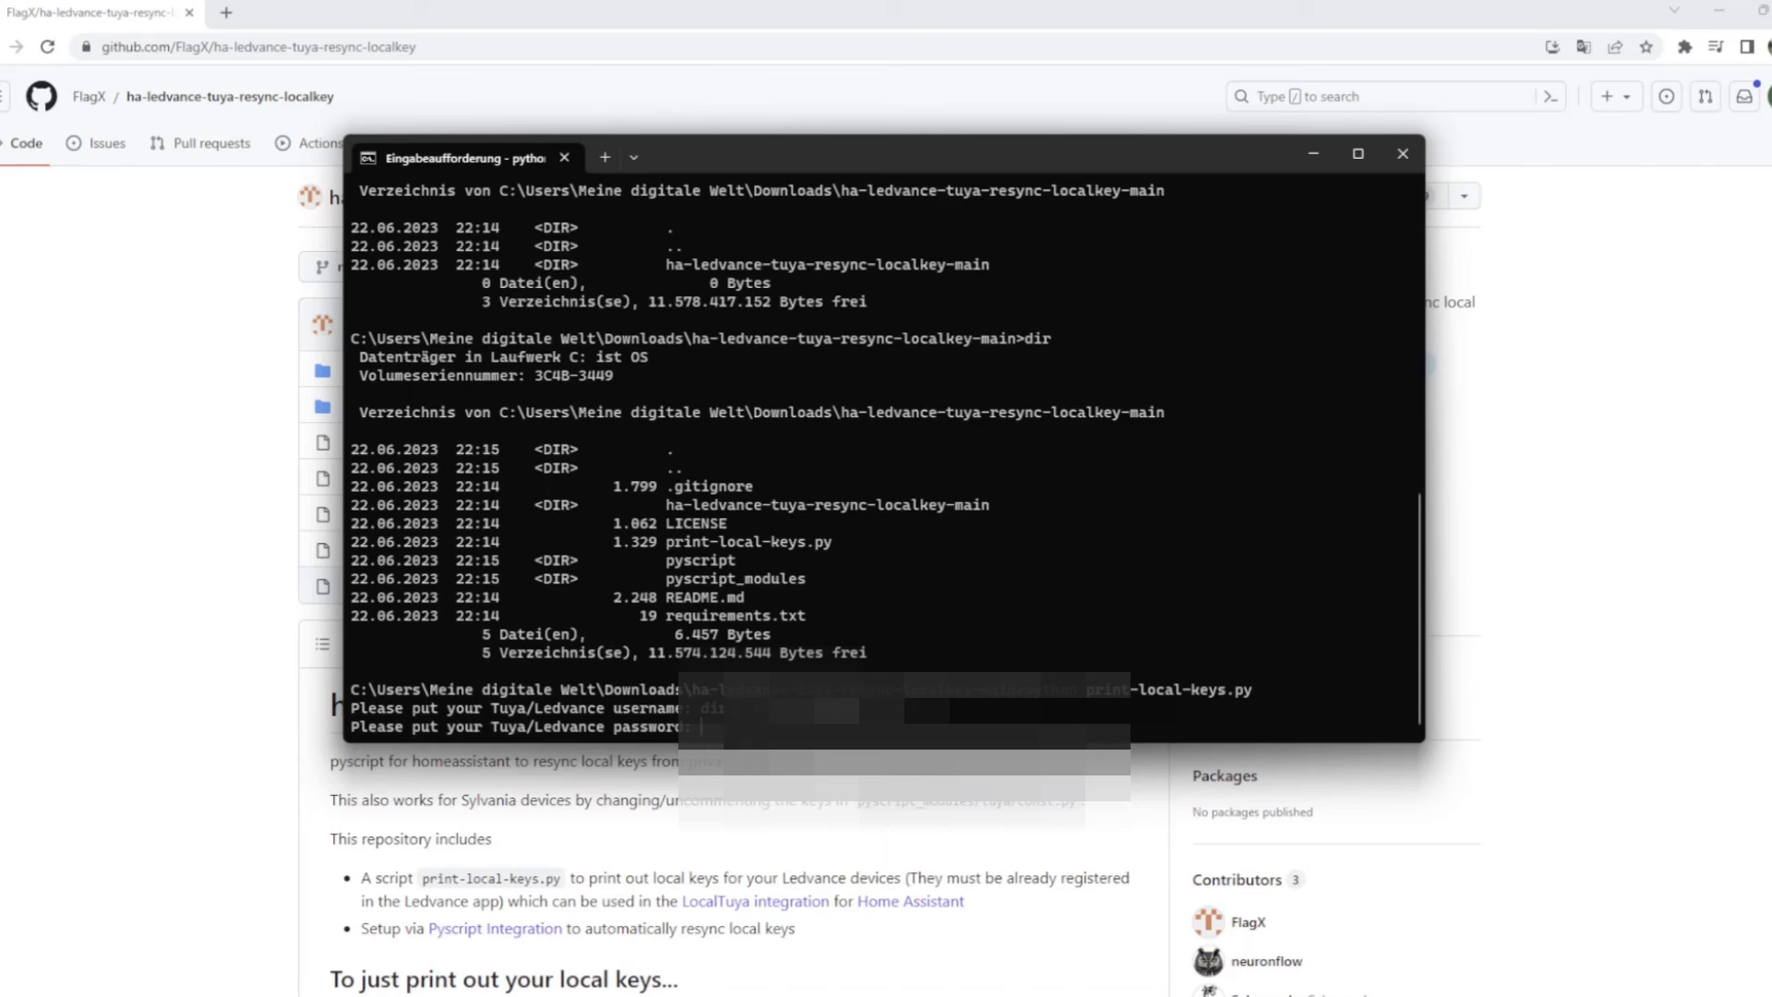
{"action": "key", "text": "Return"}
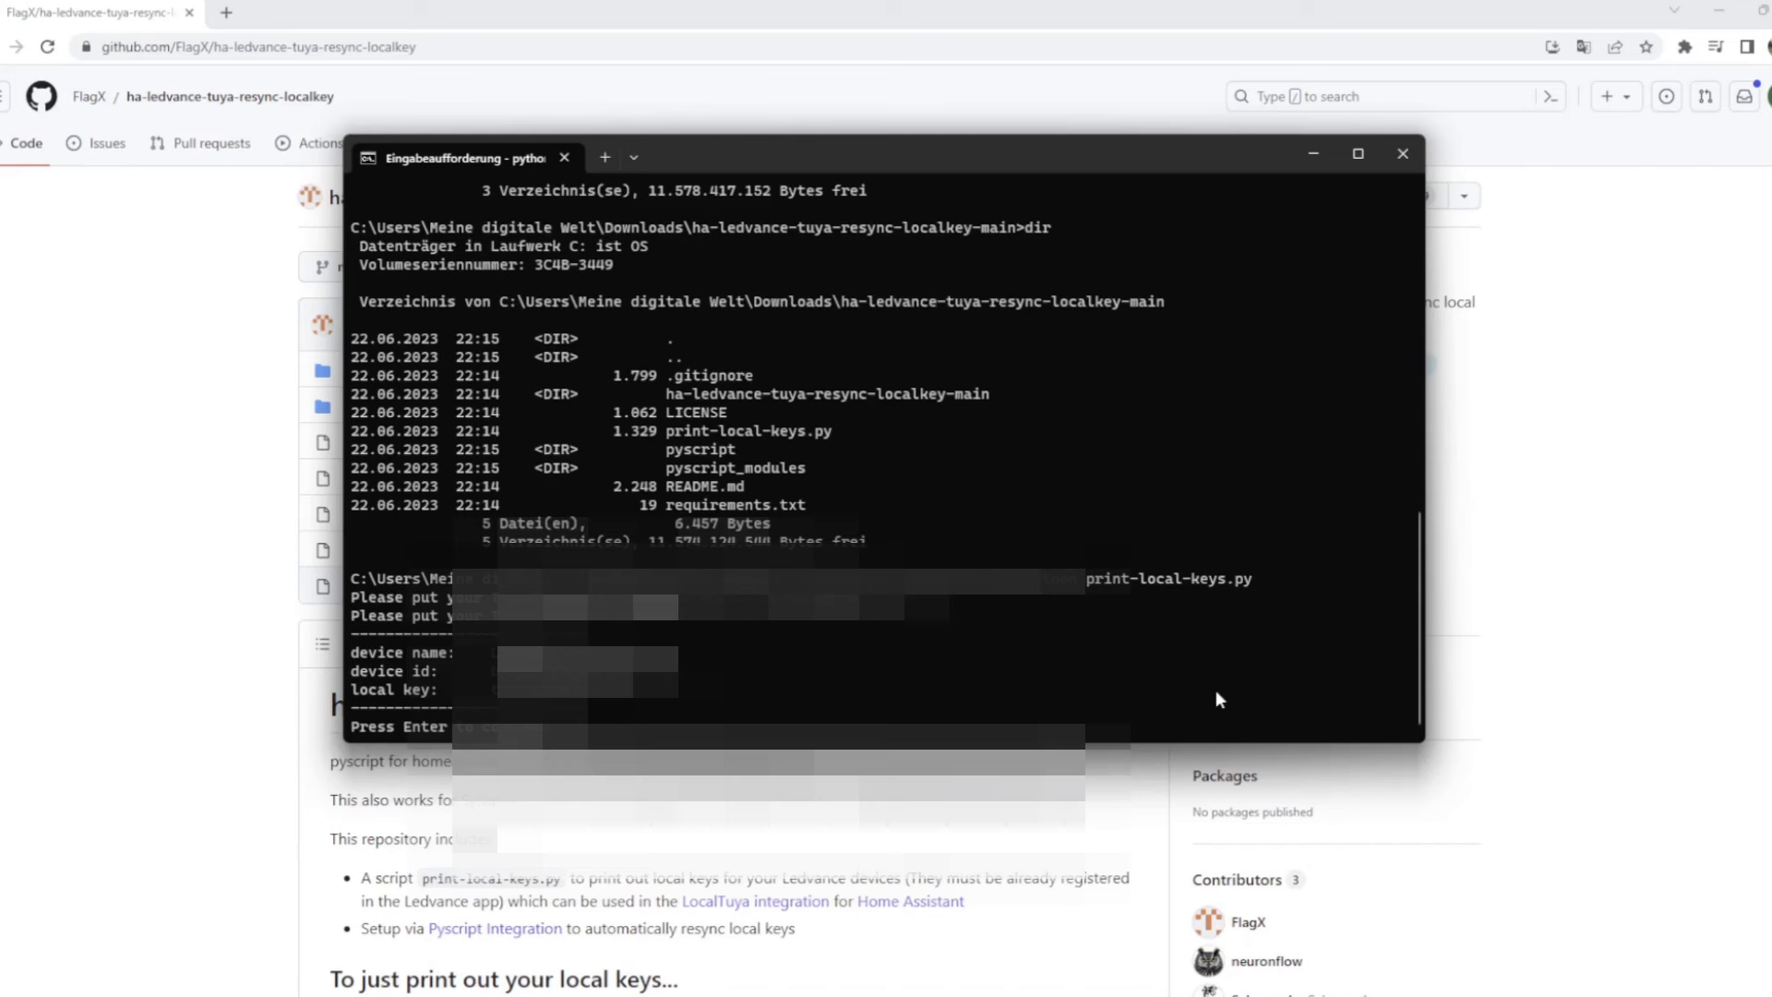
{"action": "key", "text": "Return"}
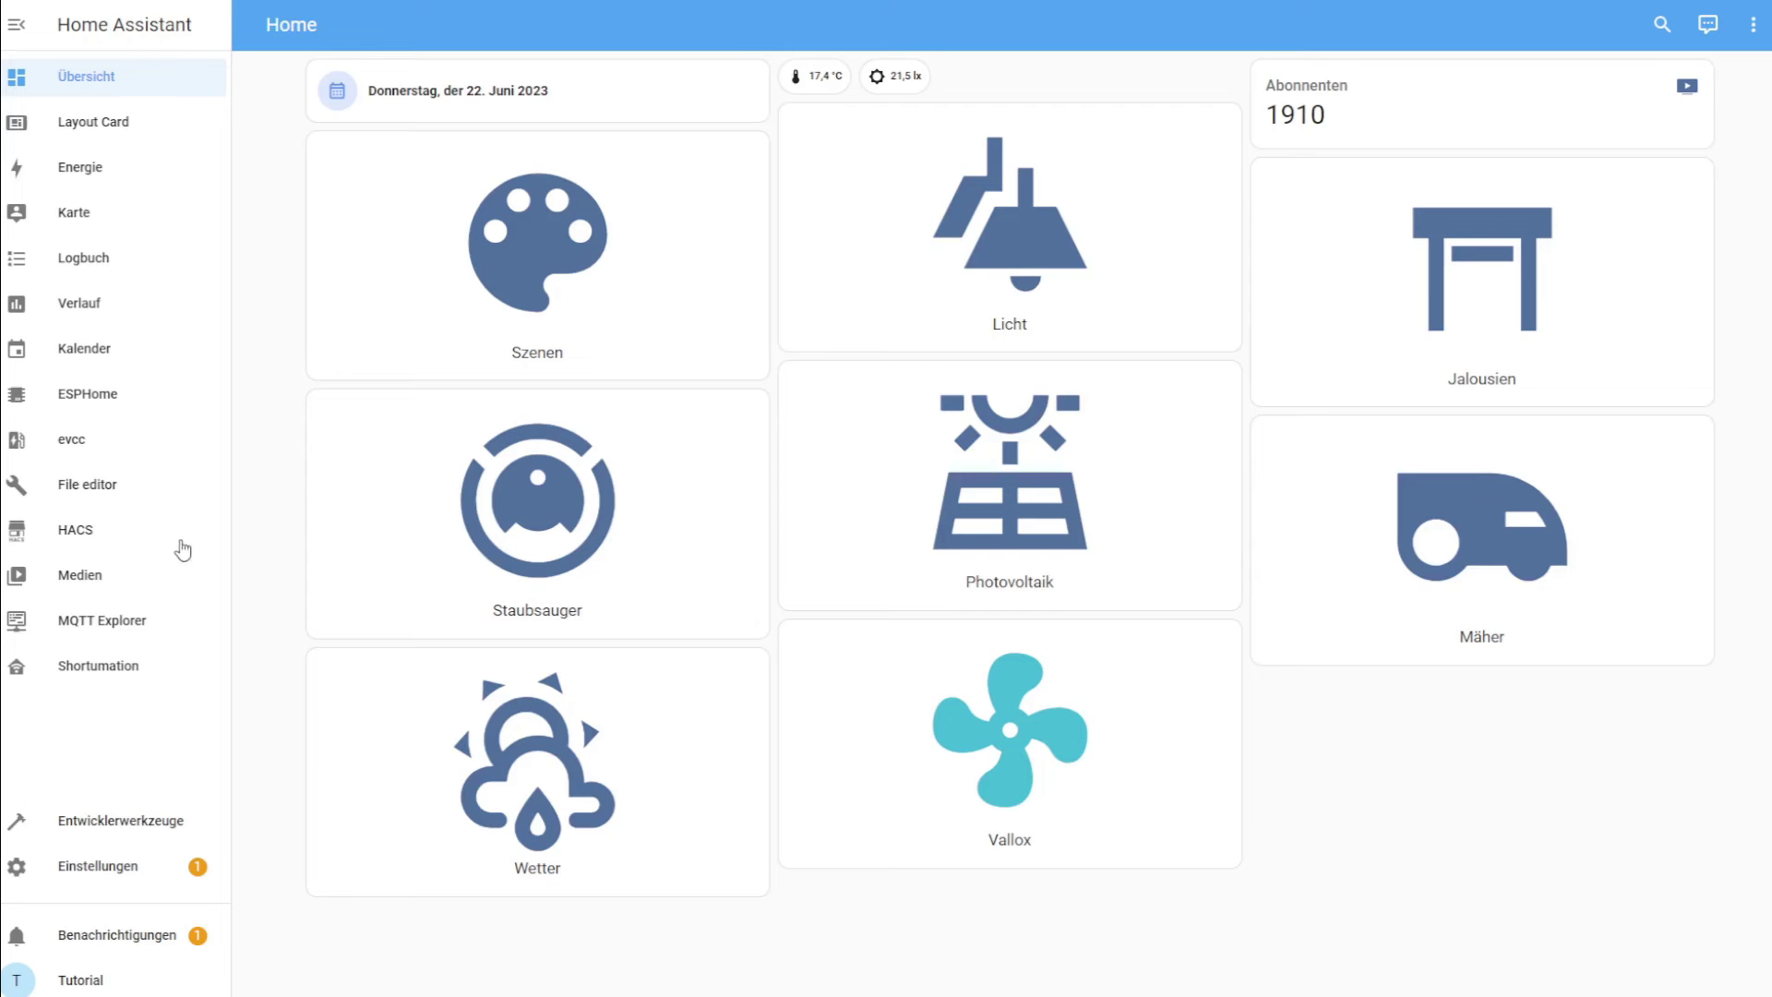
In Home Assistant, search the HACS integration repositories for "Local" and download Local Tuya.
{"action": "left_click", "coordinate": [66, 534]}
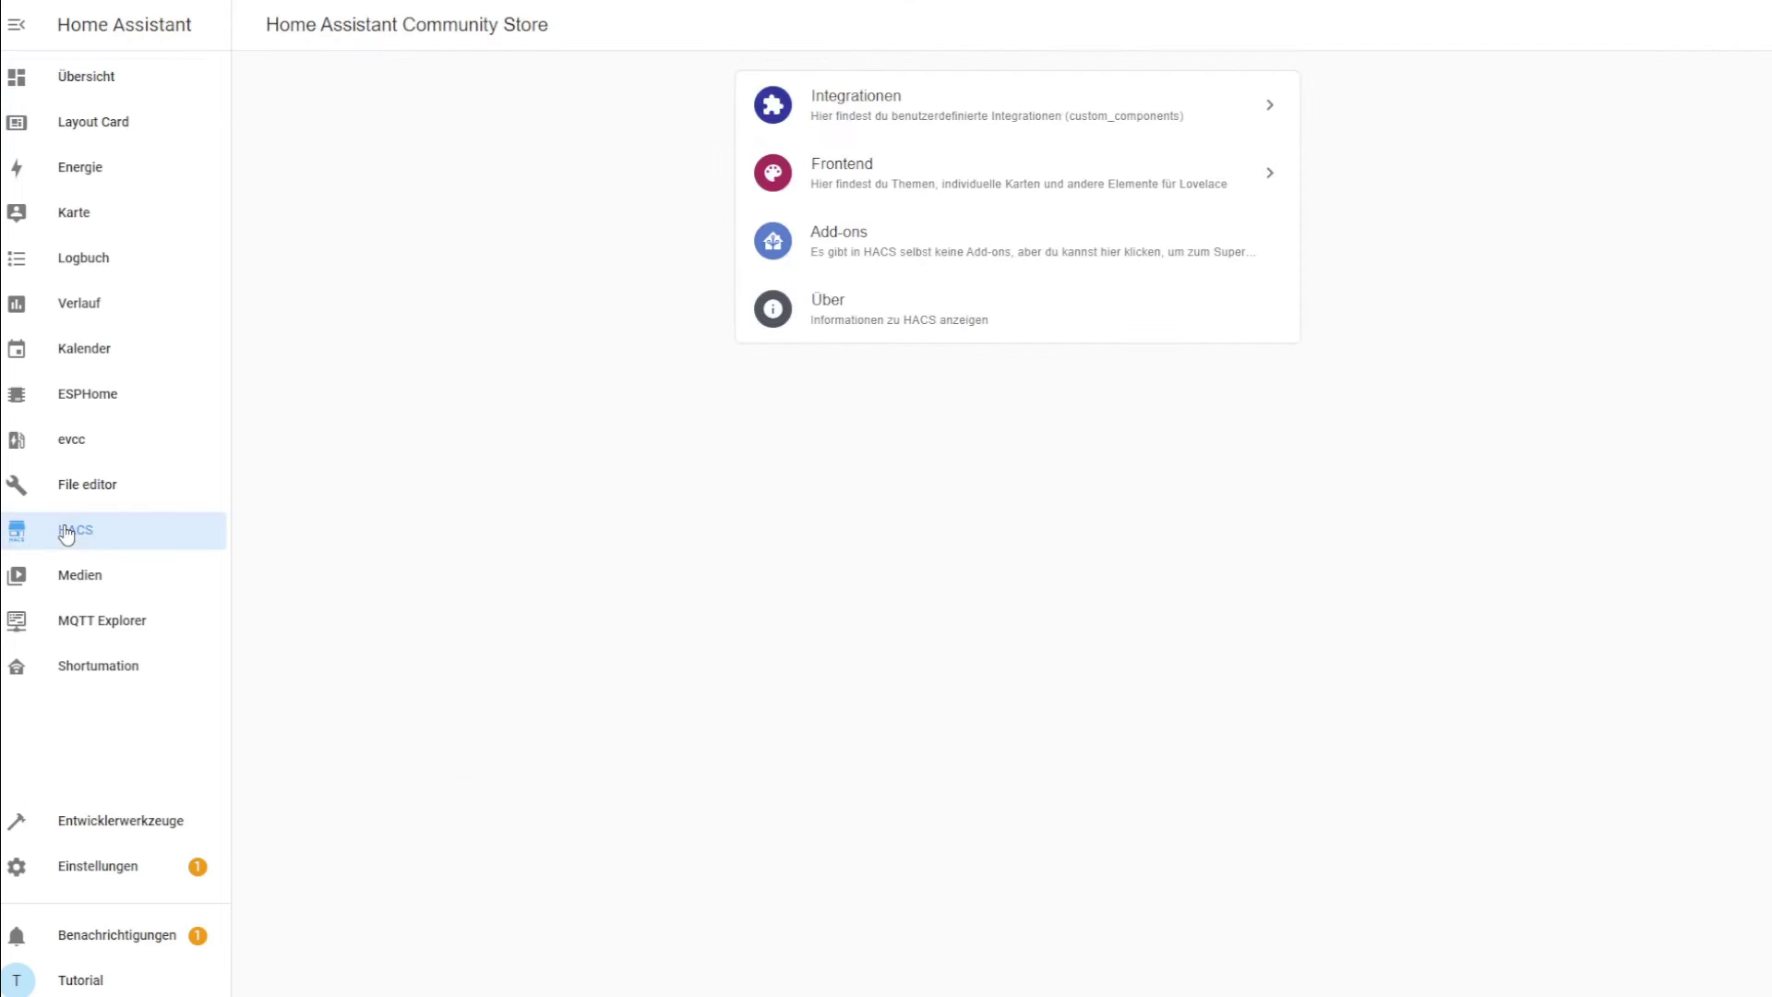
{"action": "left_click", "coordinate": [883, 113]}
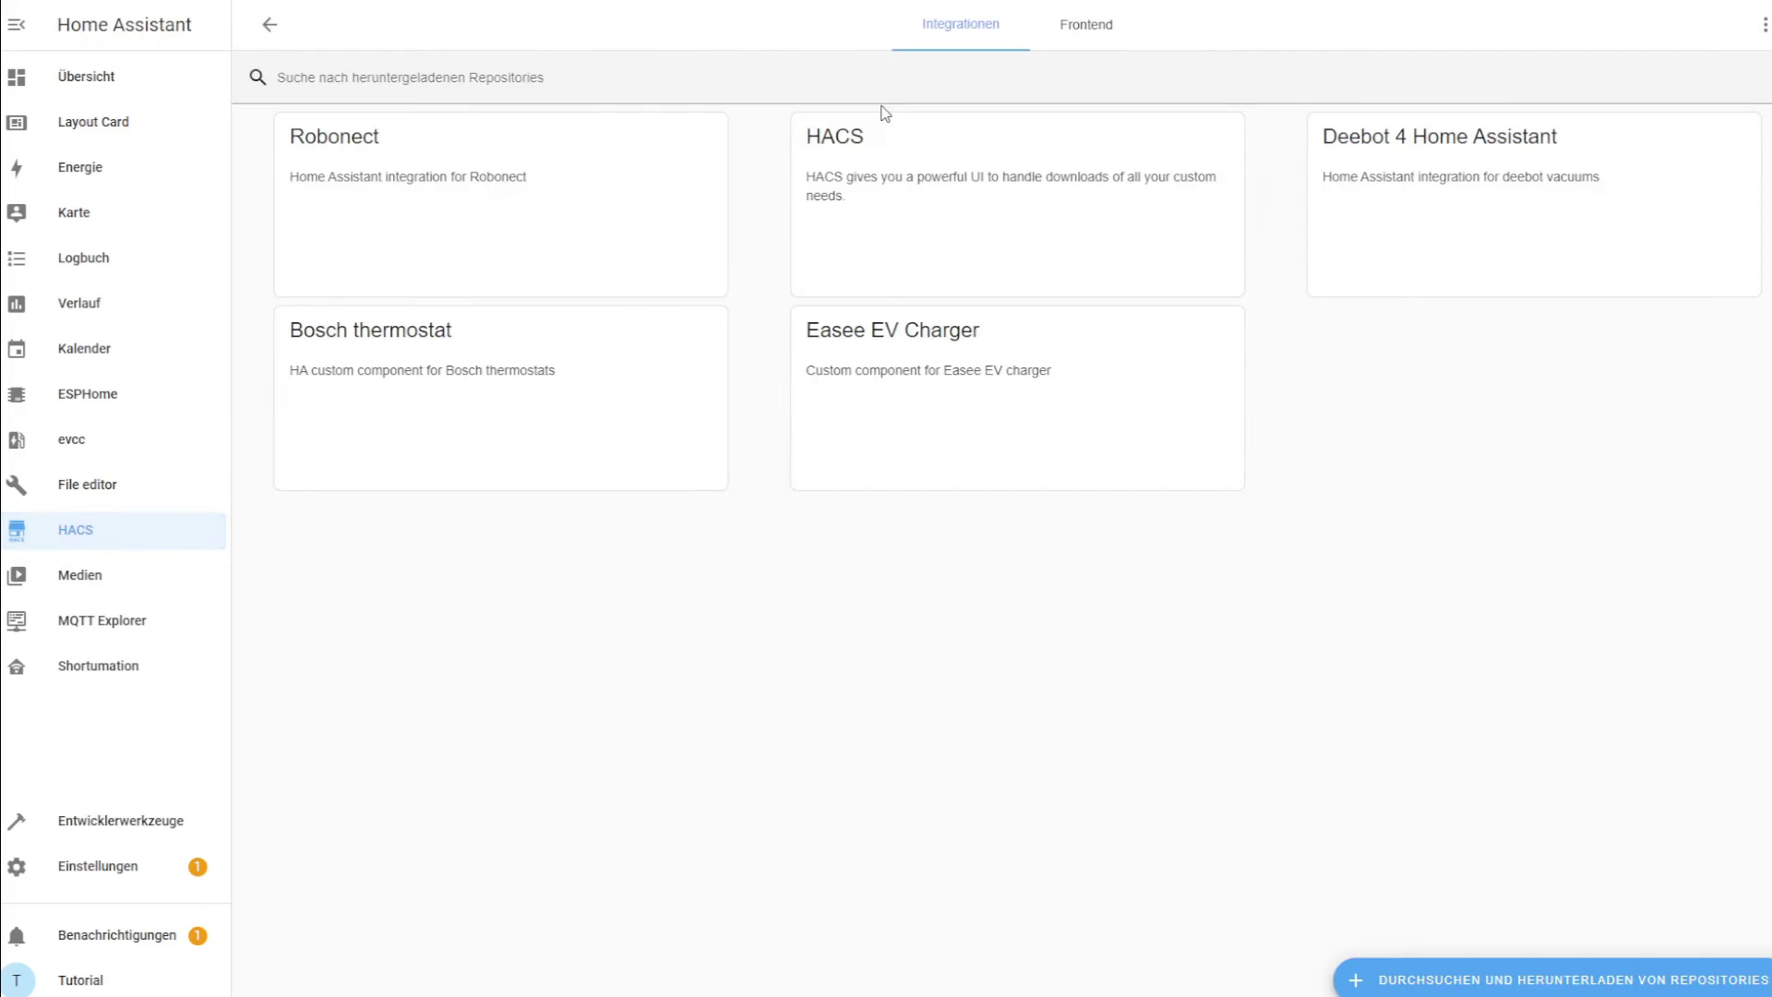
{"action": "left_click", "coordinate": [524, 77]}
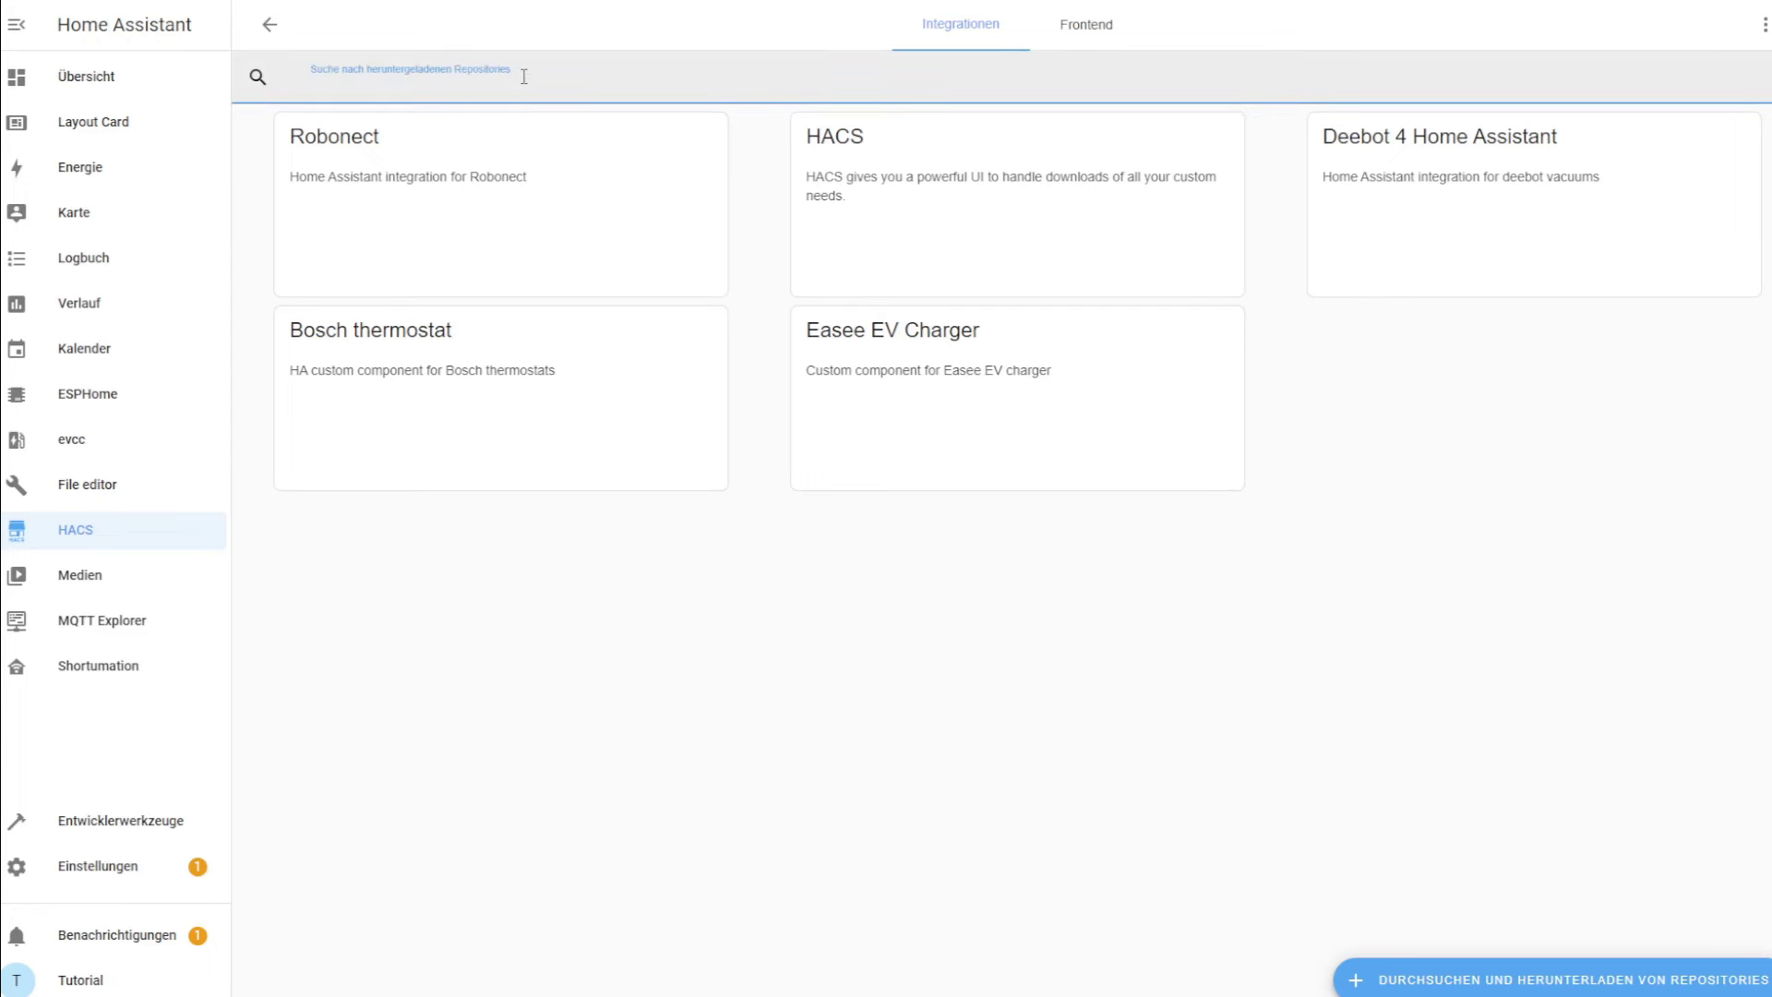
{"action": "left_click", "coordinate": [1457, 980]}
{"action": "left_click", "coordinate": [713, 184]}
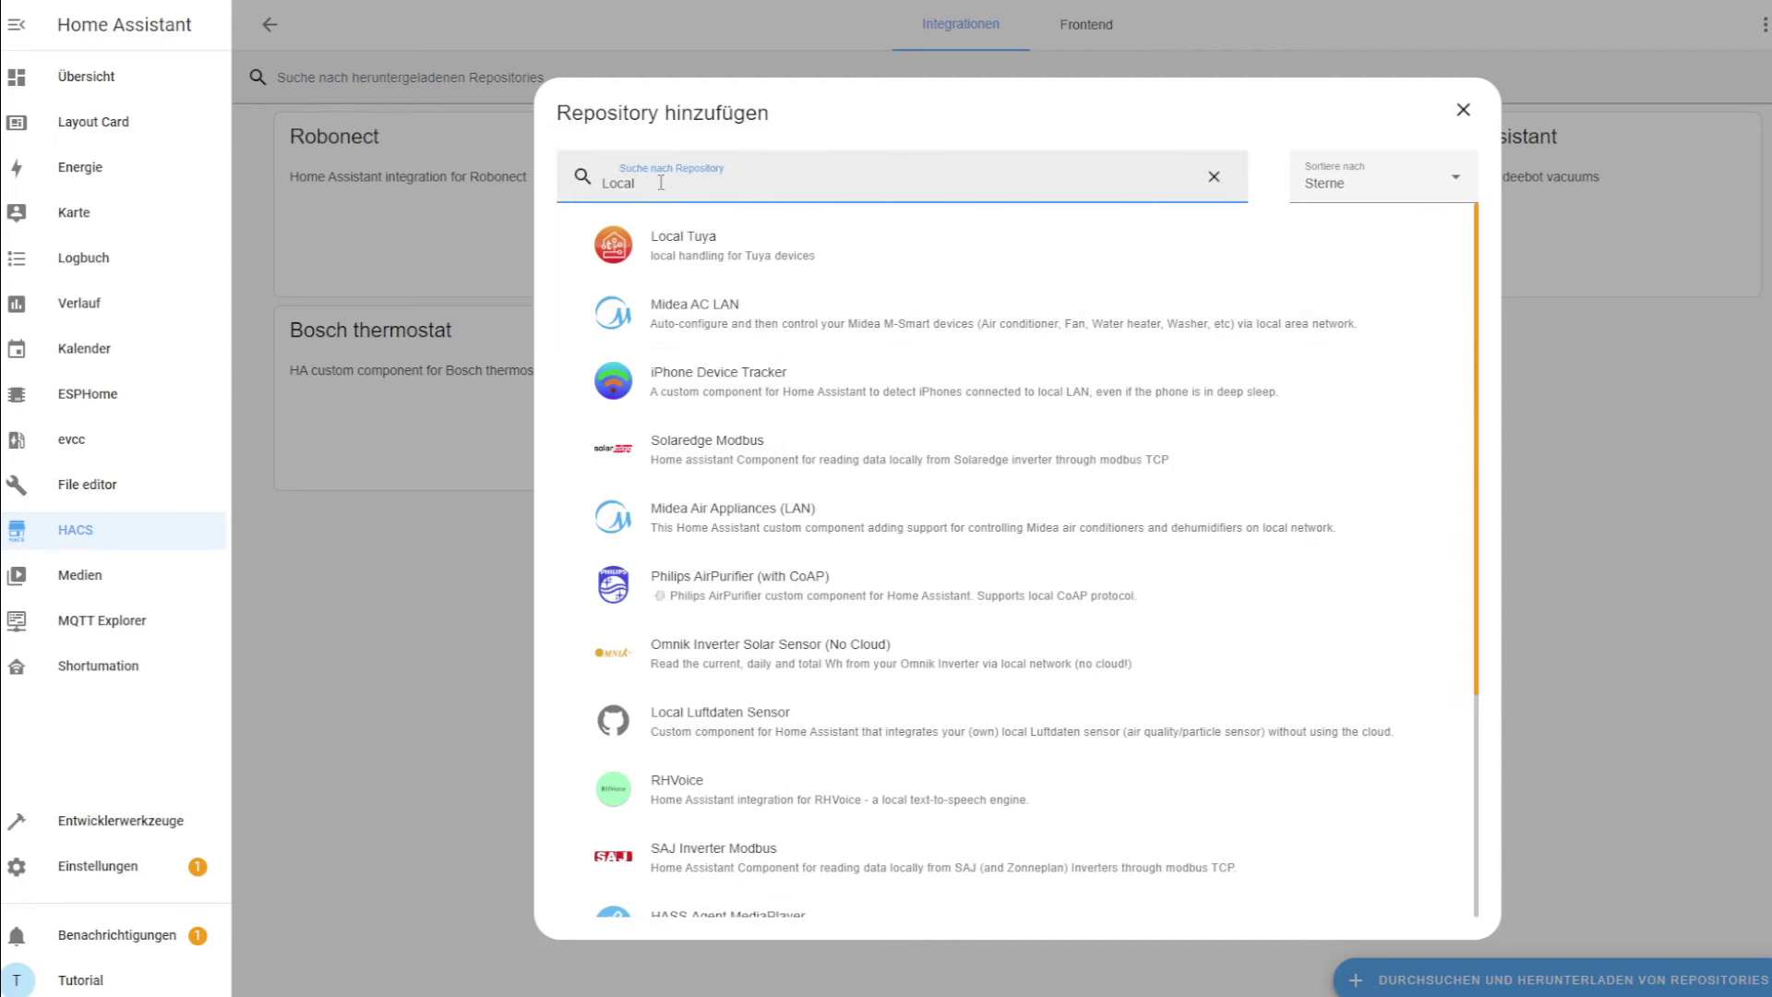
{"action": "left_click", "coordinate": [698, 261]}
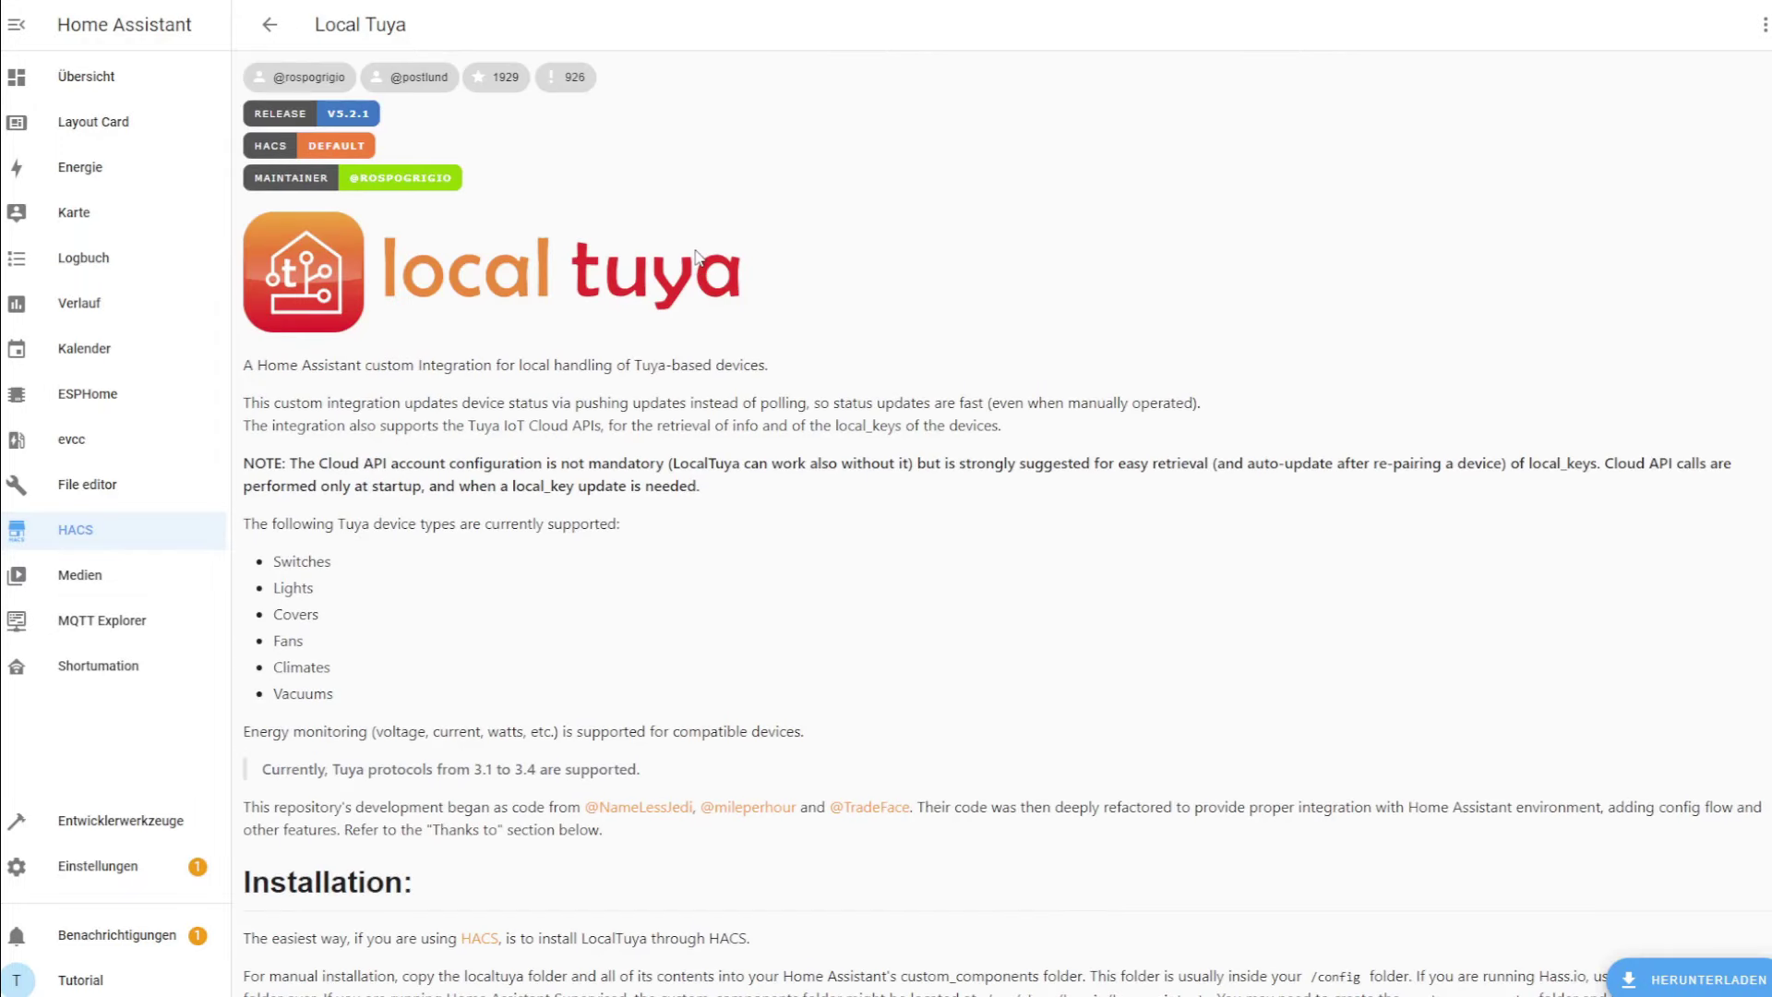
{"action": "left_click", "coordinate": [1683, 985]}
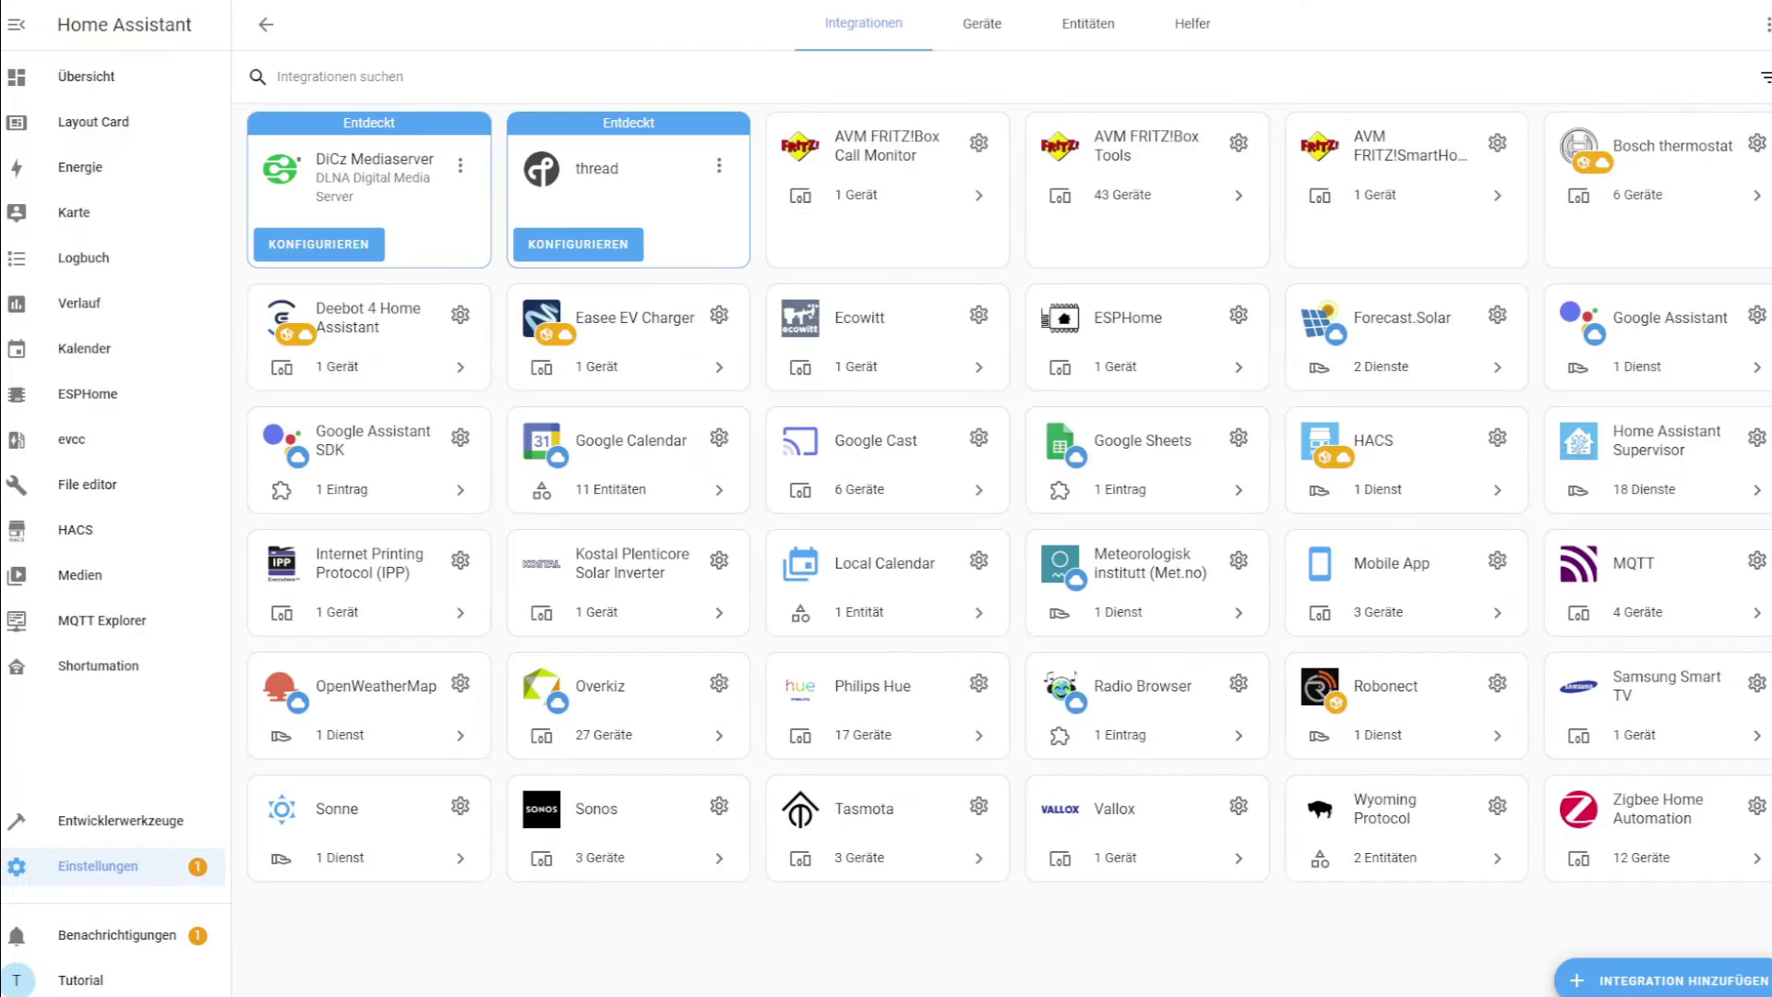
Add the LocalTuya integration for the eu region under the name localtuya, without configuring a Cloud API account.
{"action": "left_click", "coordinate": [1667, 982]}
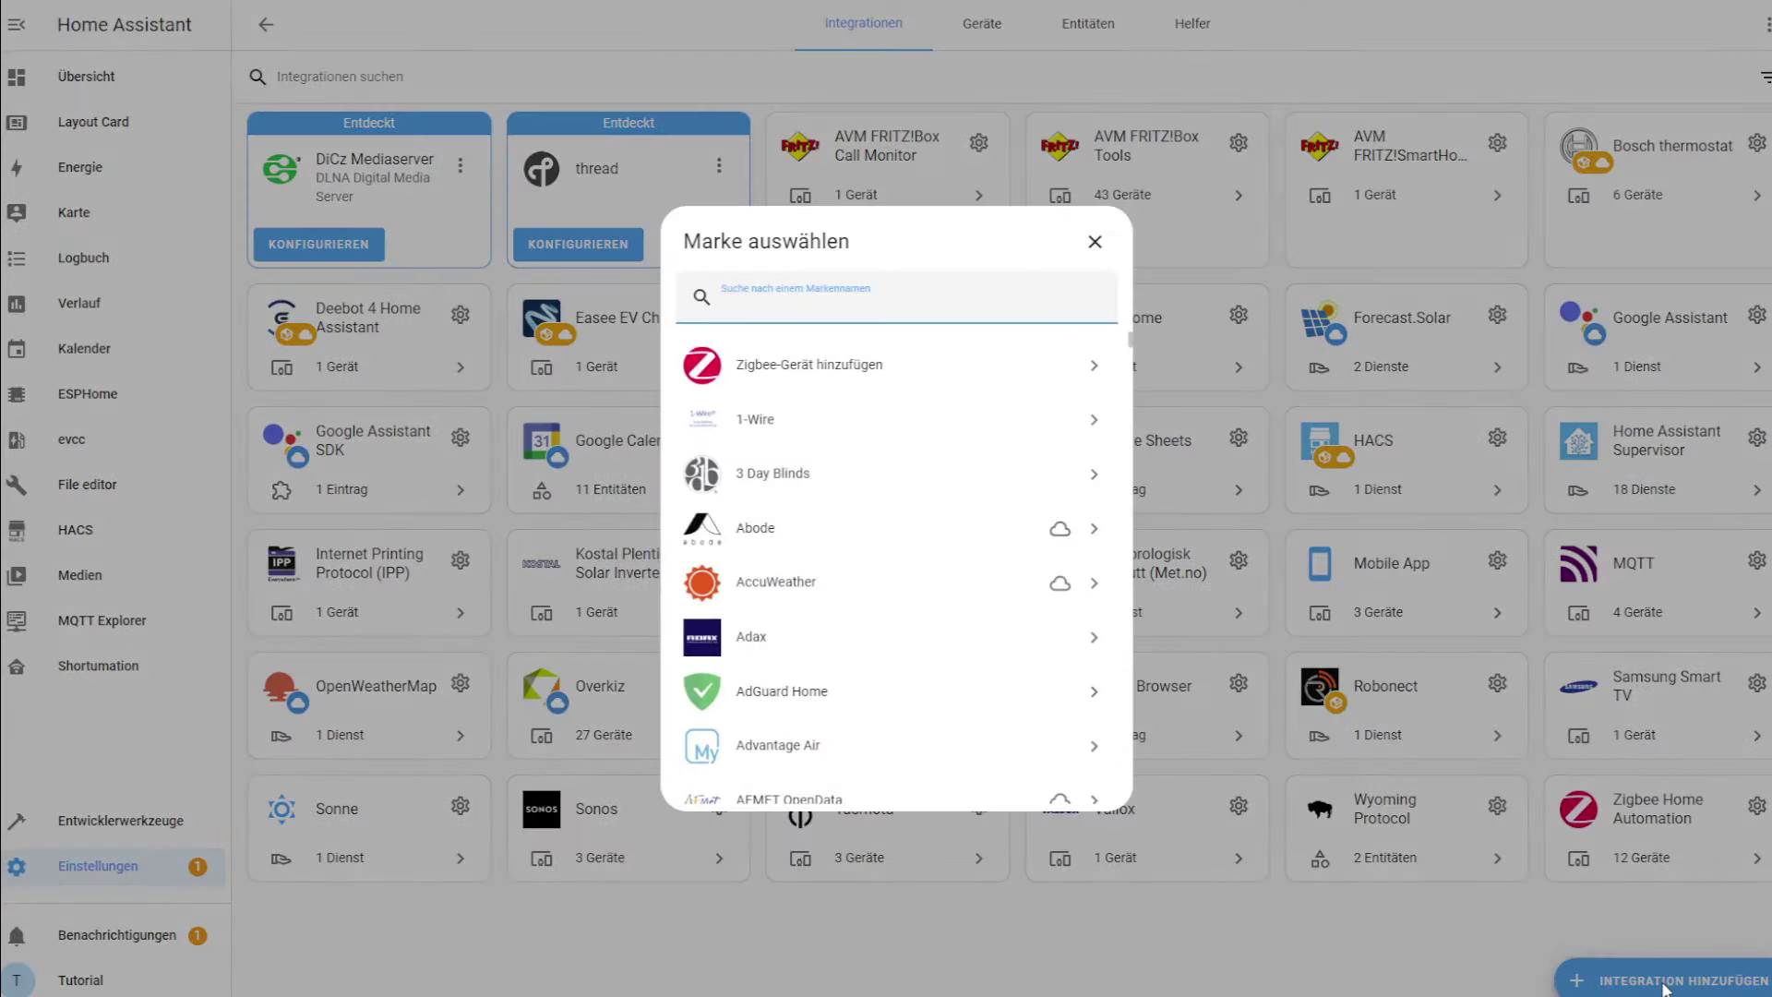
{"action": "type", "text": "loca"}
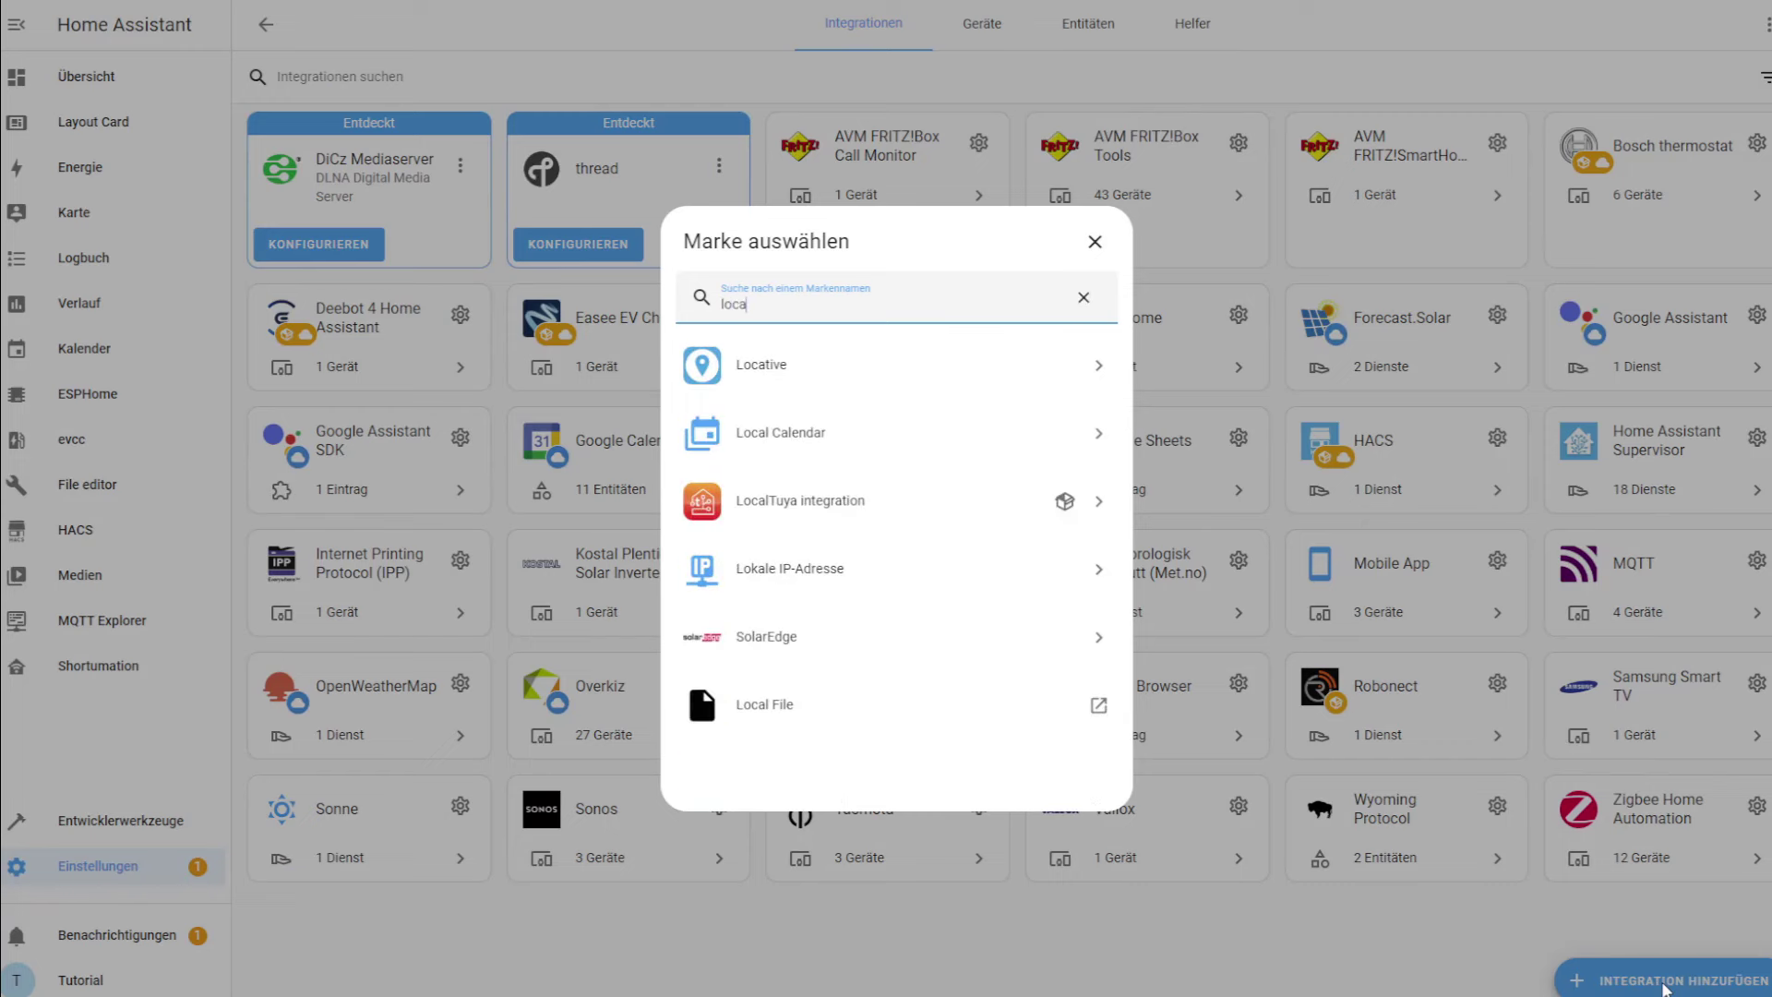
{"action": "type", "text": "l"}
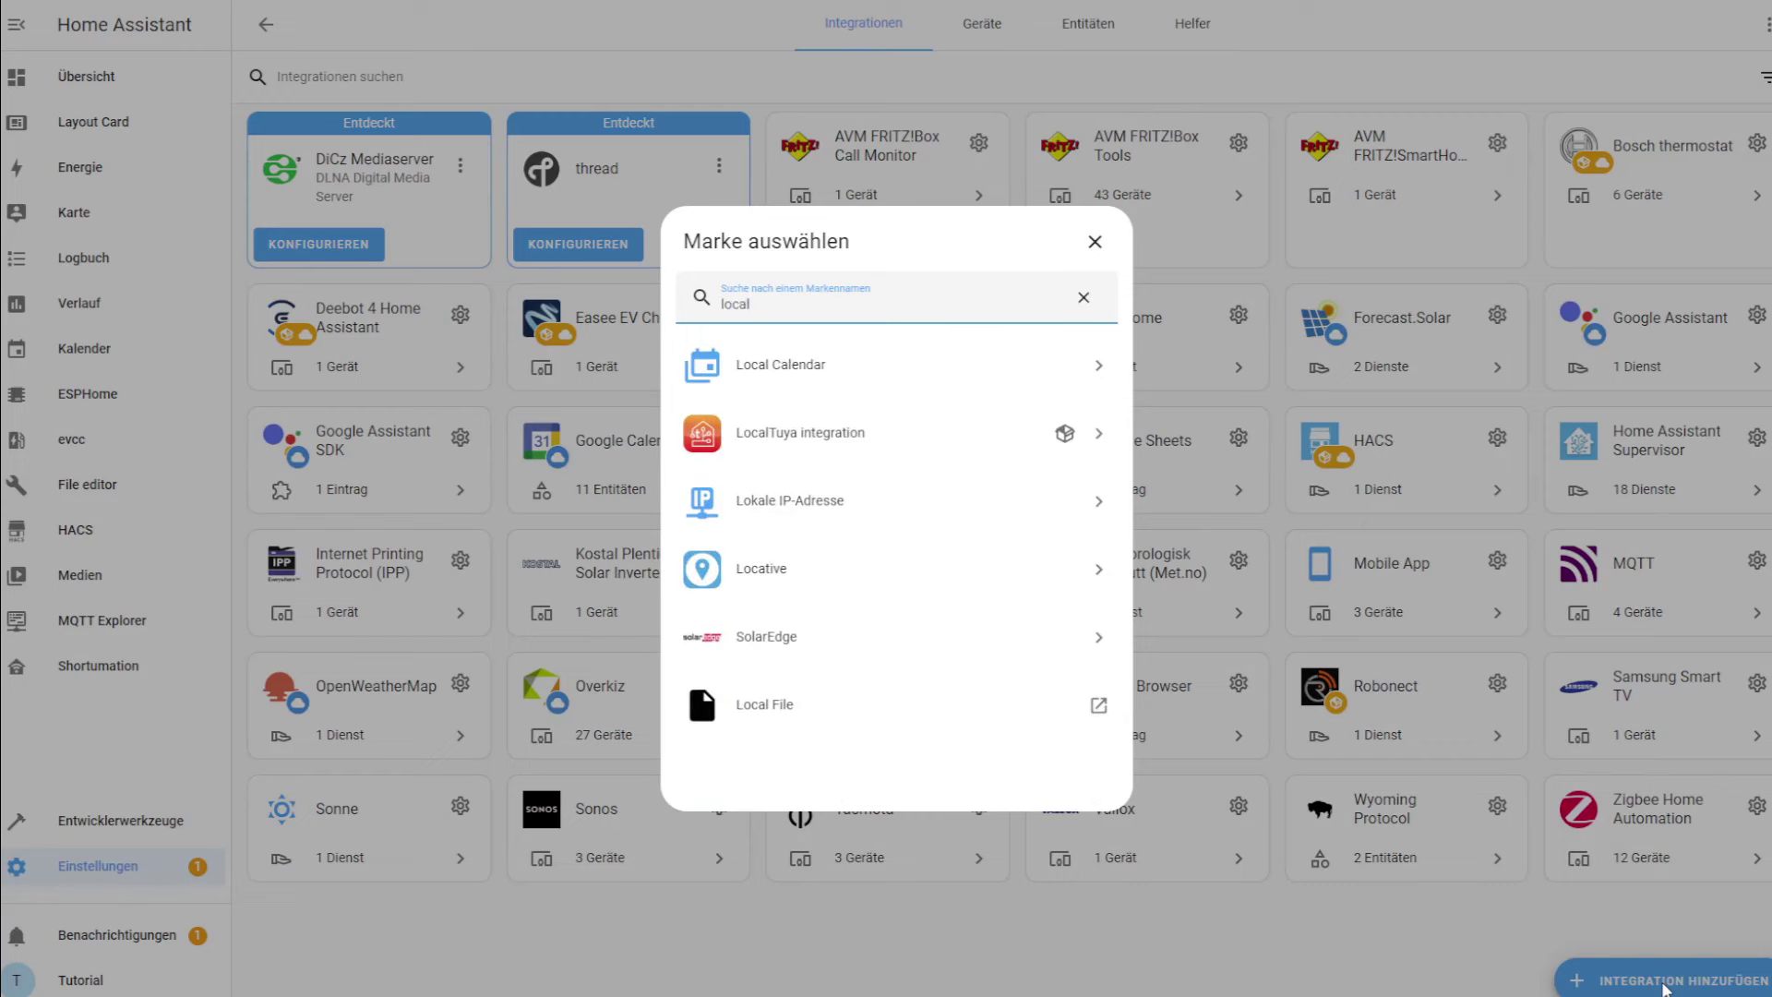
{"action": "left_click", "coordinate": [828, 432]}
{"action": "left_click", "coordinate": [767, 497]}
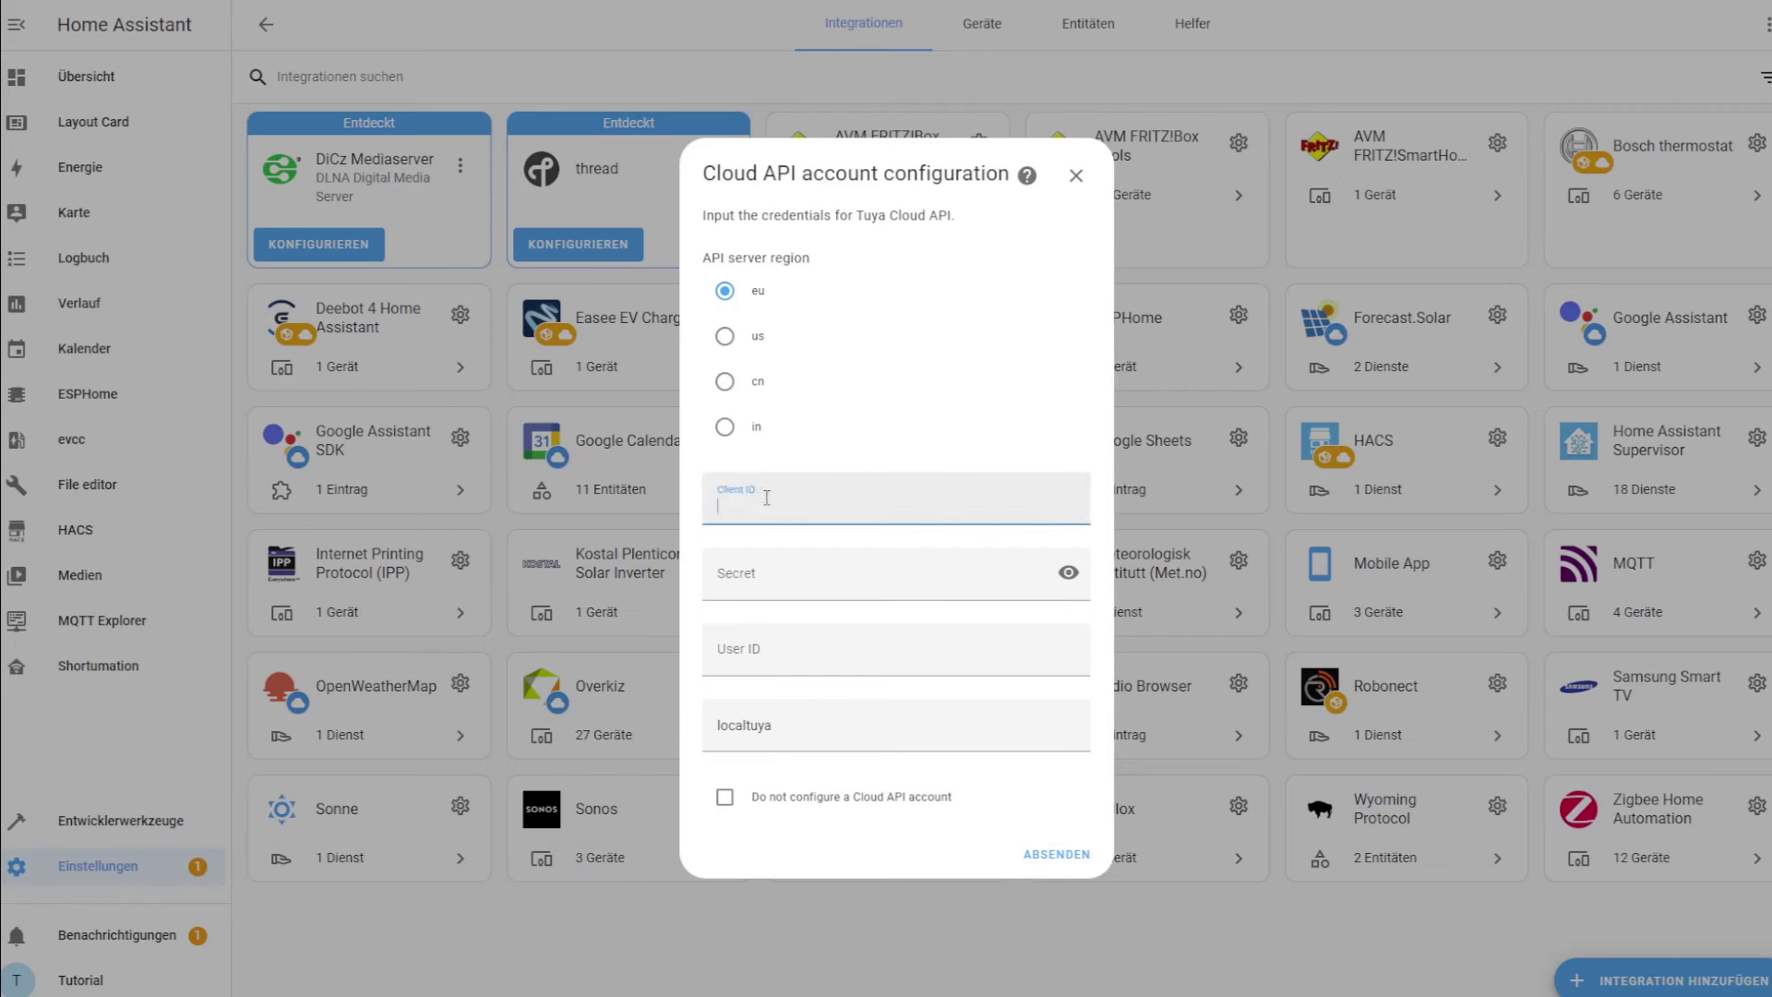
{"action": "left_click", "coordinate": [761, 803]}
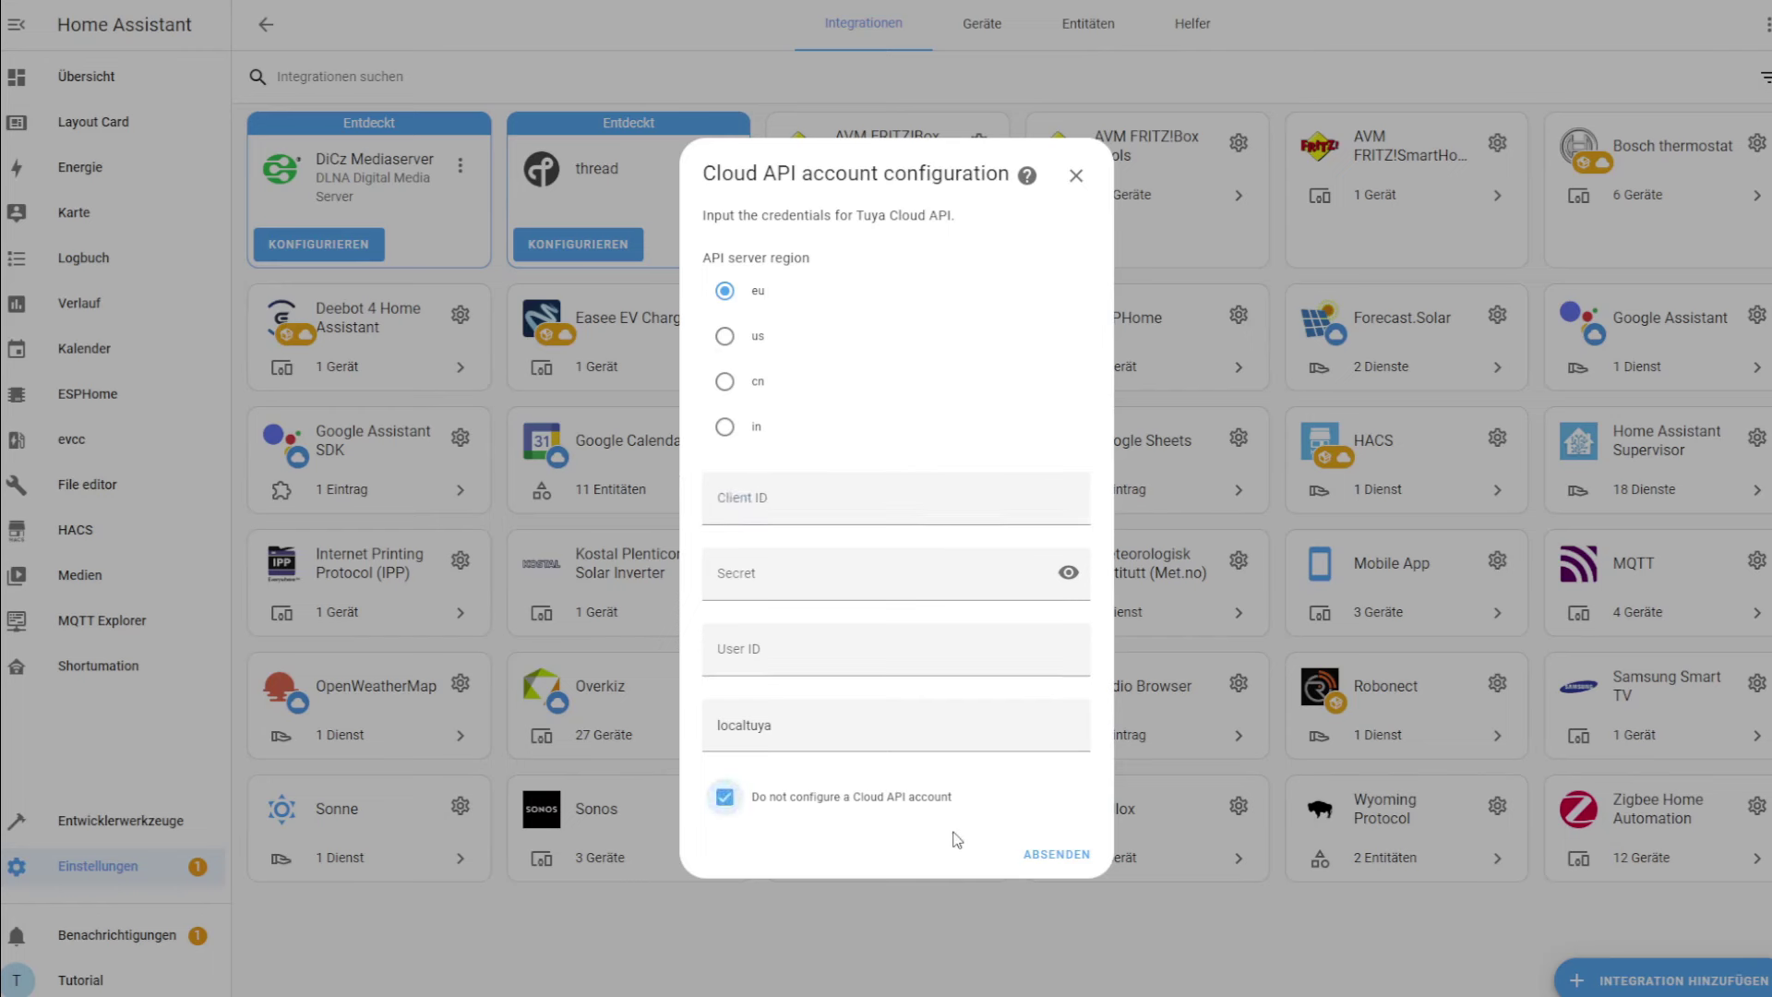
{"action": "left_click", "coordinate": [1061, 855]}
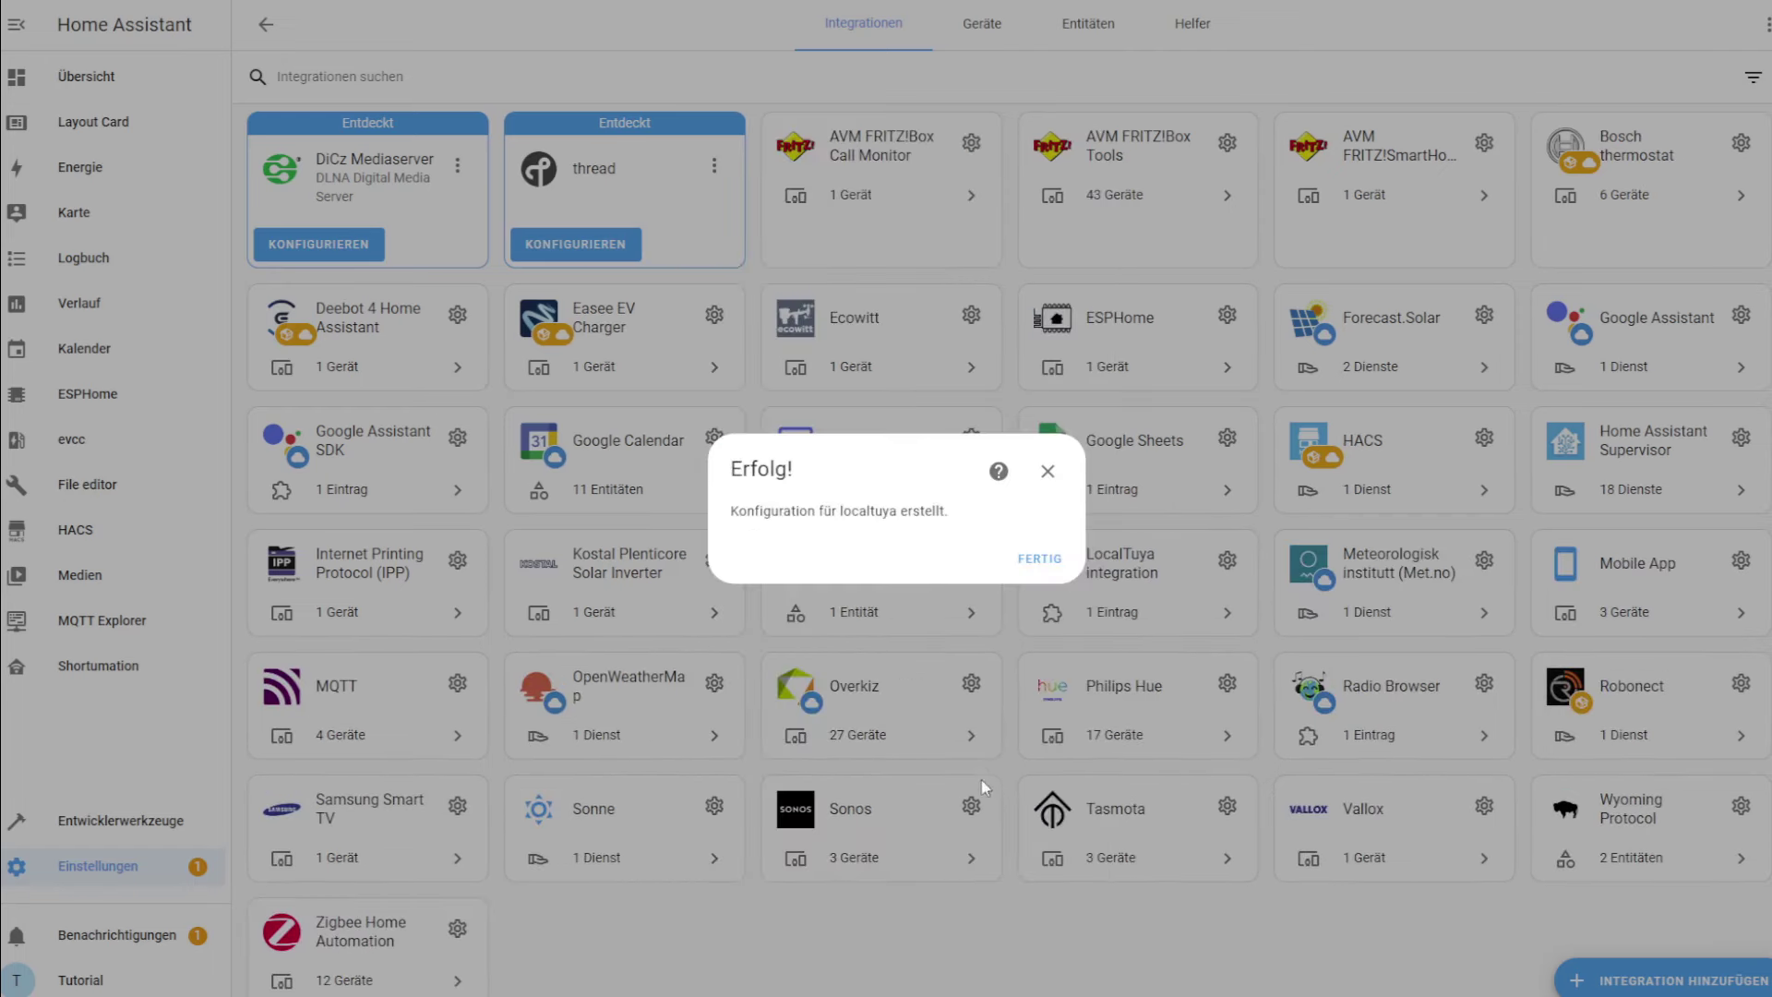
{"action": "left_click", "coordinate": [1038, 560]}
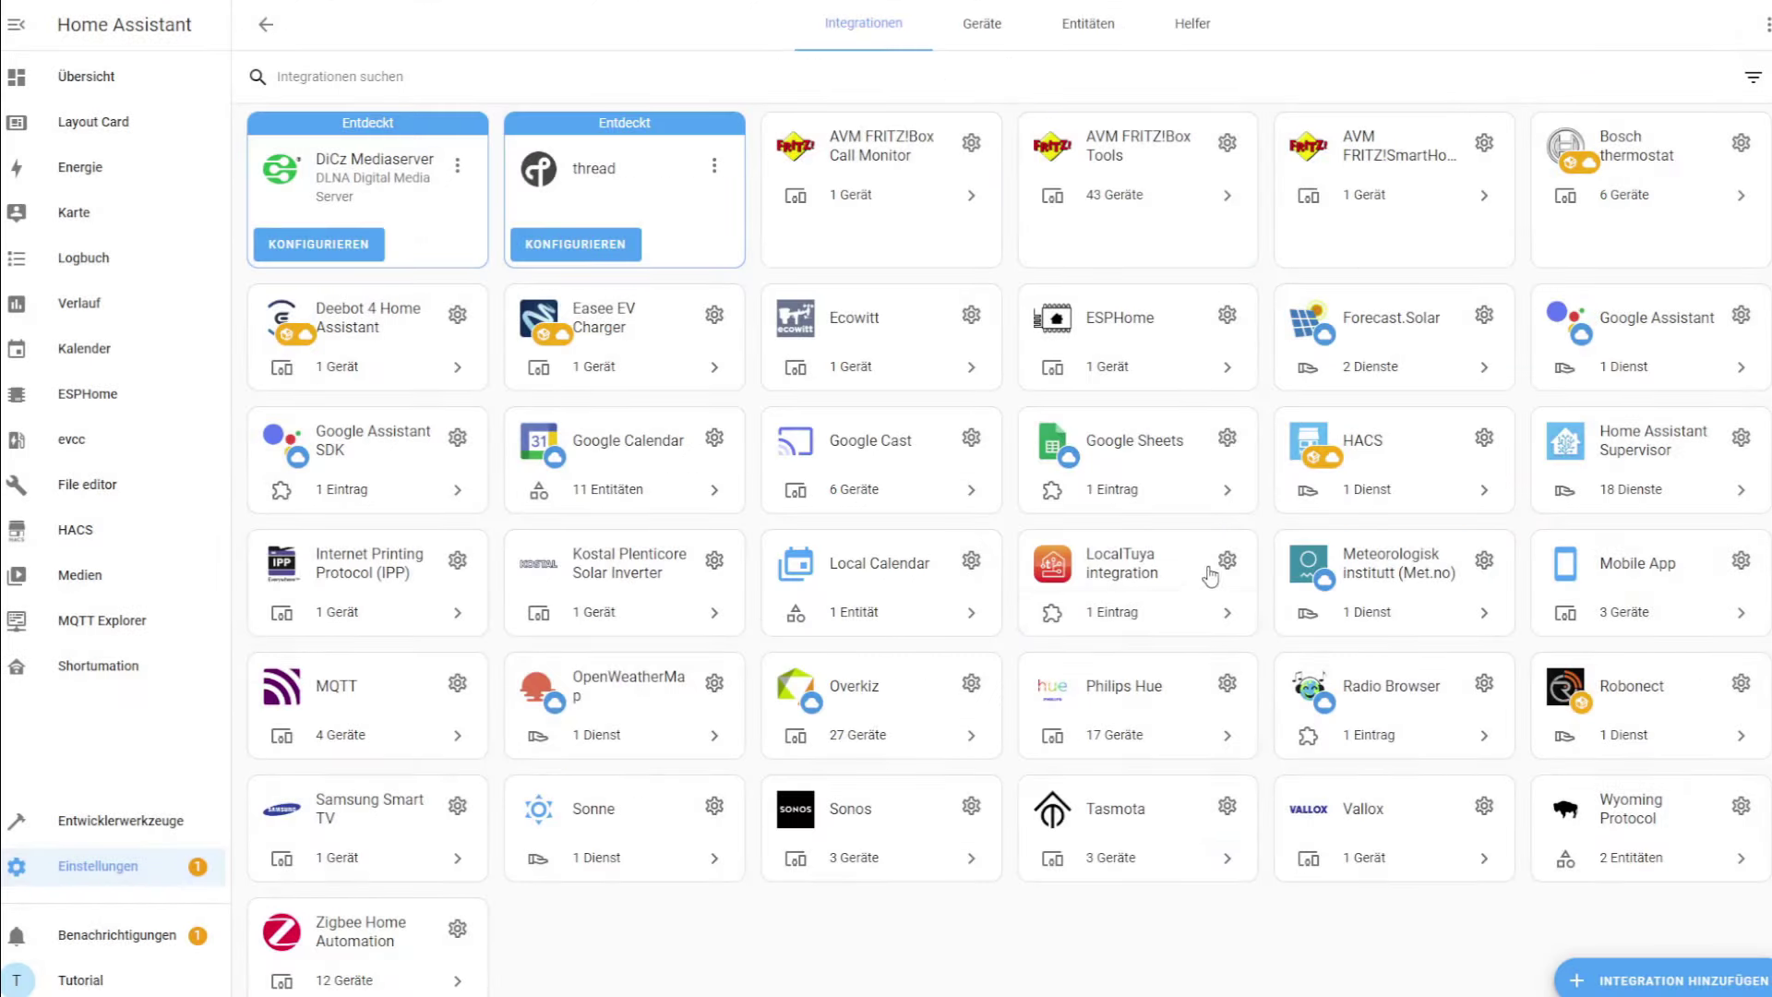
Add a new device named Ledvance to the localtuya entry, using protocol version 3.3, and submit its details.
{"action": "left_click", "coordinate": [1184, 611]}
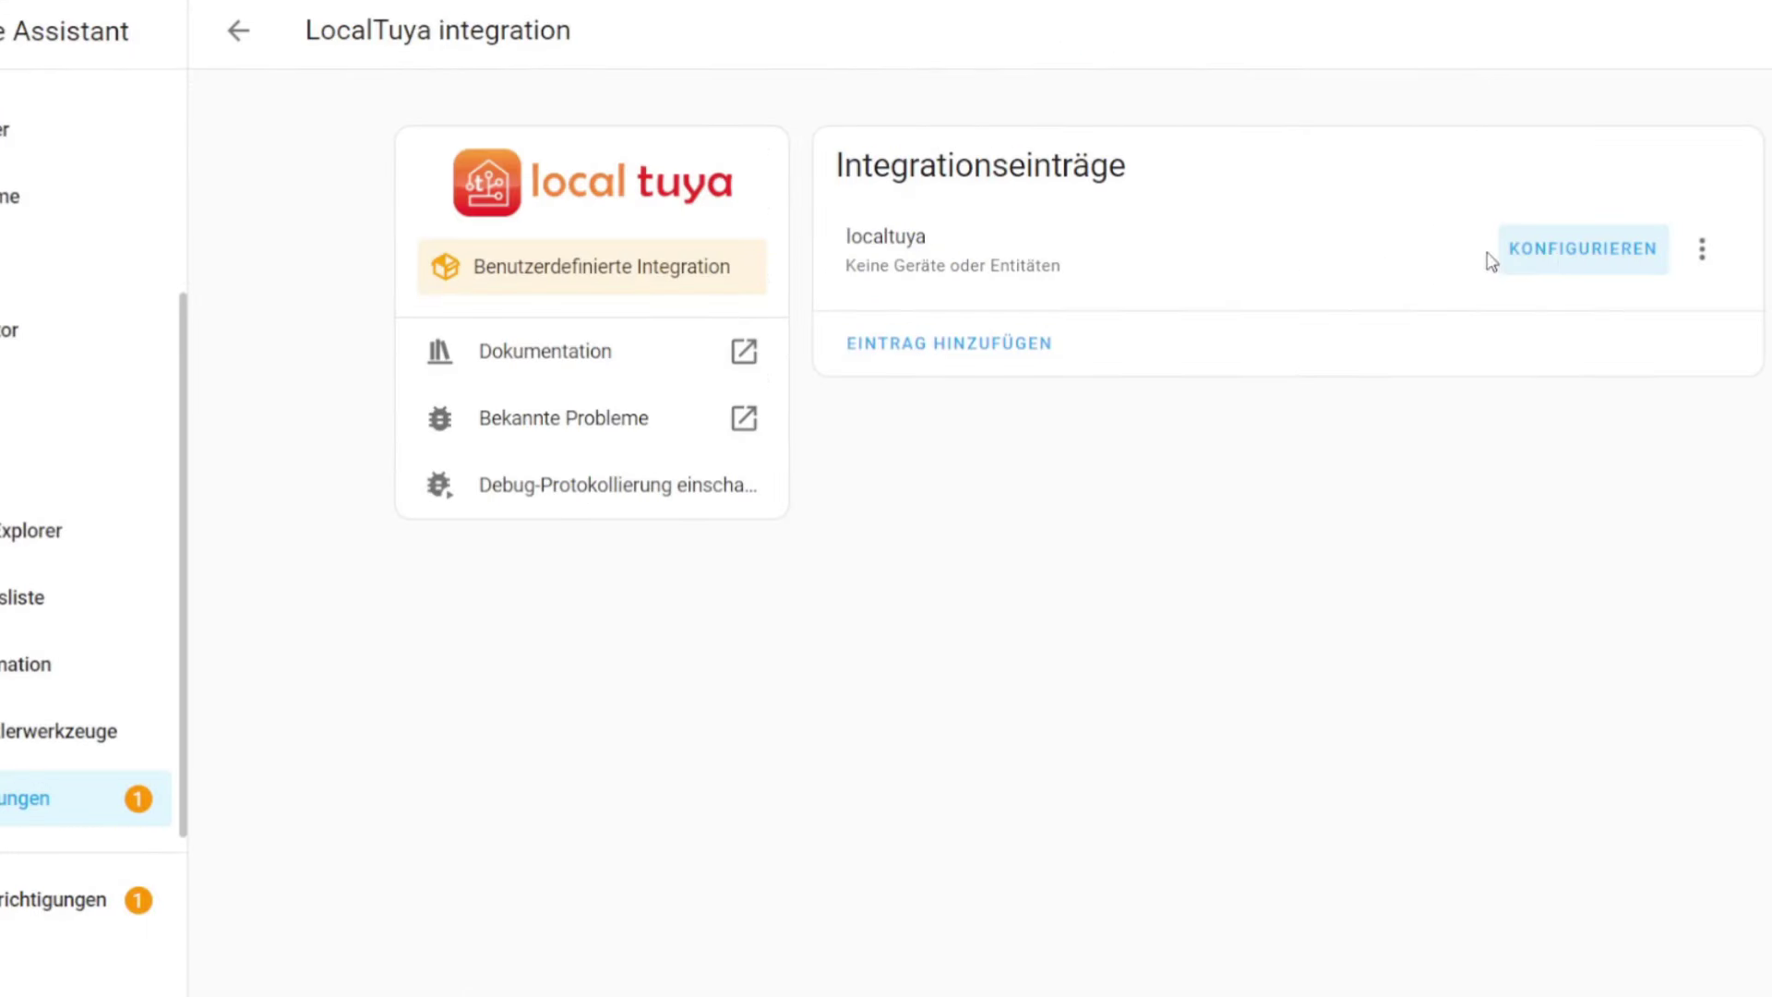
{"action": "left_click", "coordinate": [1543, 252]}
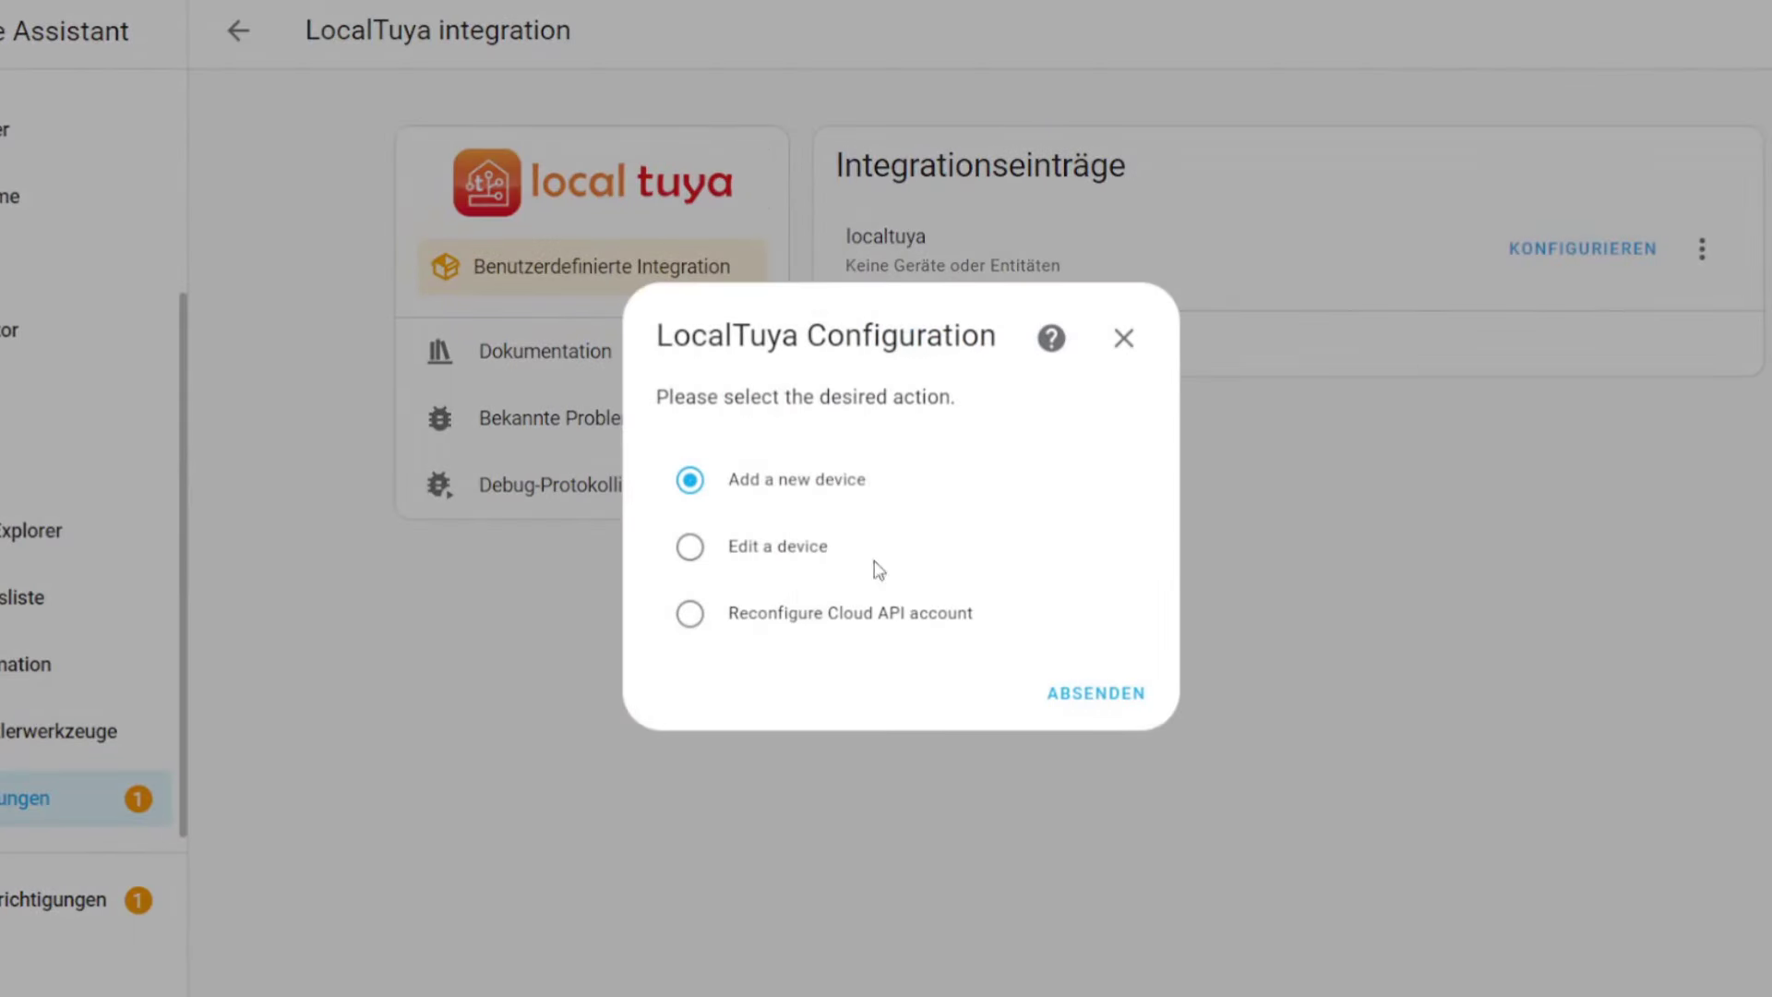
{"action": "left_click", "coordinate": [1071, 709]}
{"action": "left_click", "coordinate": [1238, 692]}
{"action": "left_click", "coordinate": [592, 217]}
{"action": "type", "text": "Ledvance"}
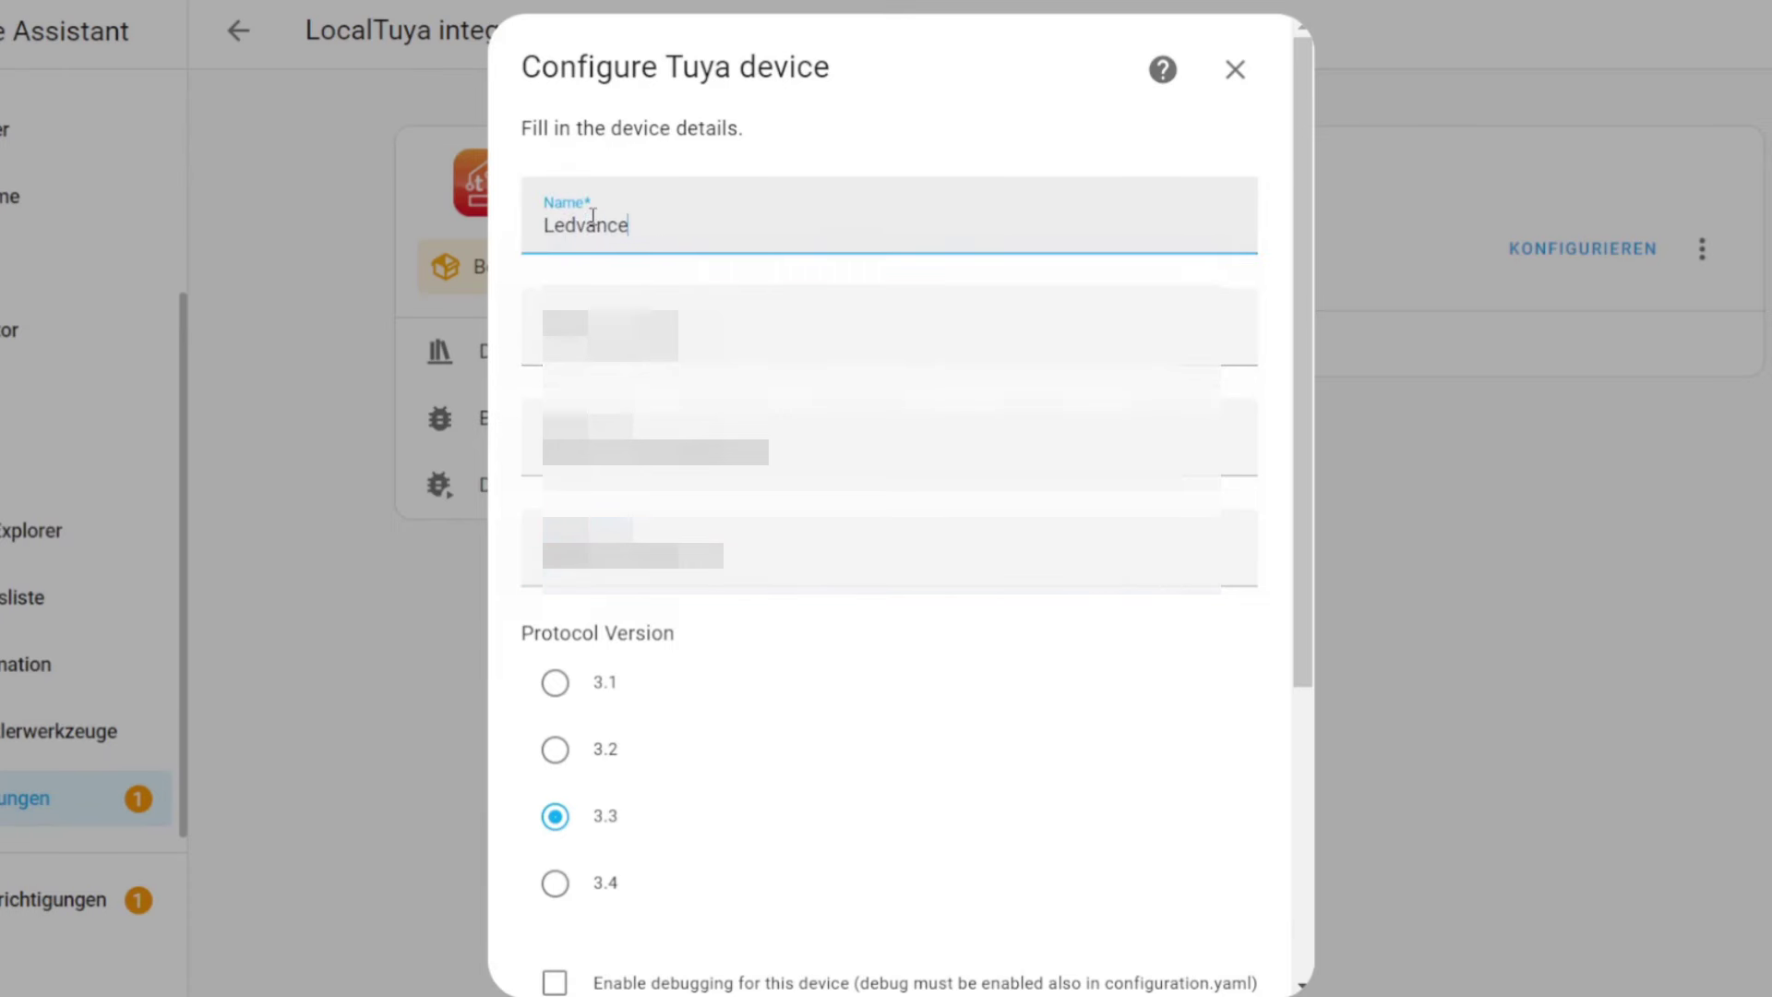
{"action": "scroll", "coordinate": [1052, 738], "scroll_direction": "down", "scroll_amount": 5}
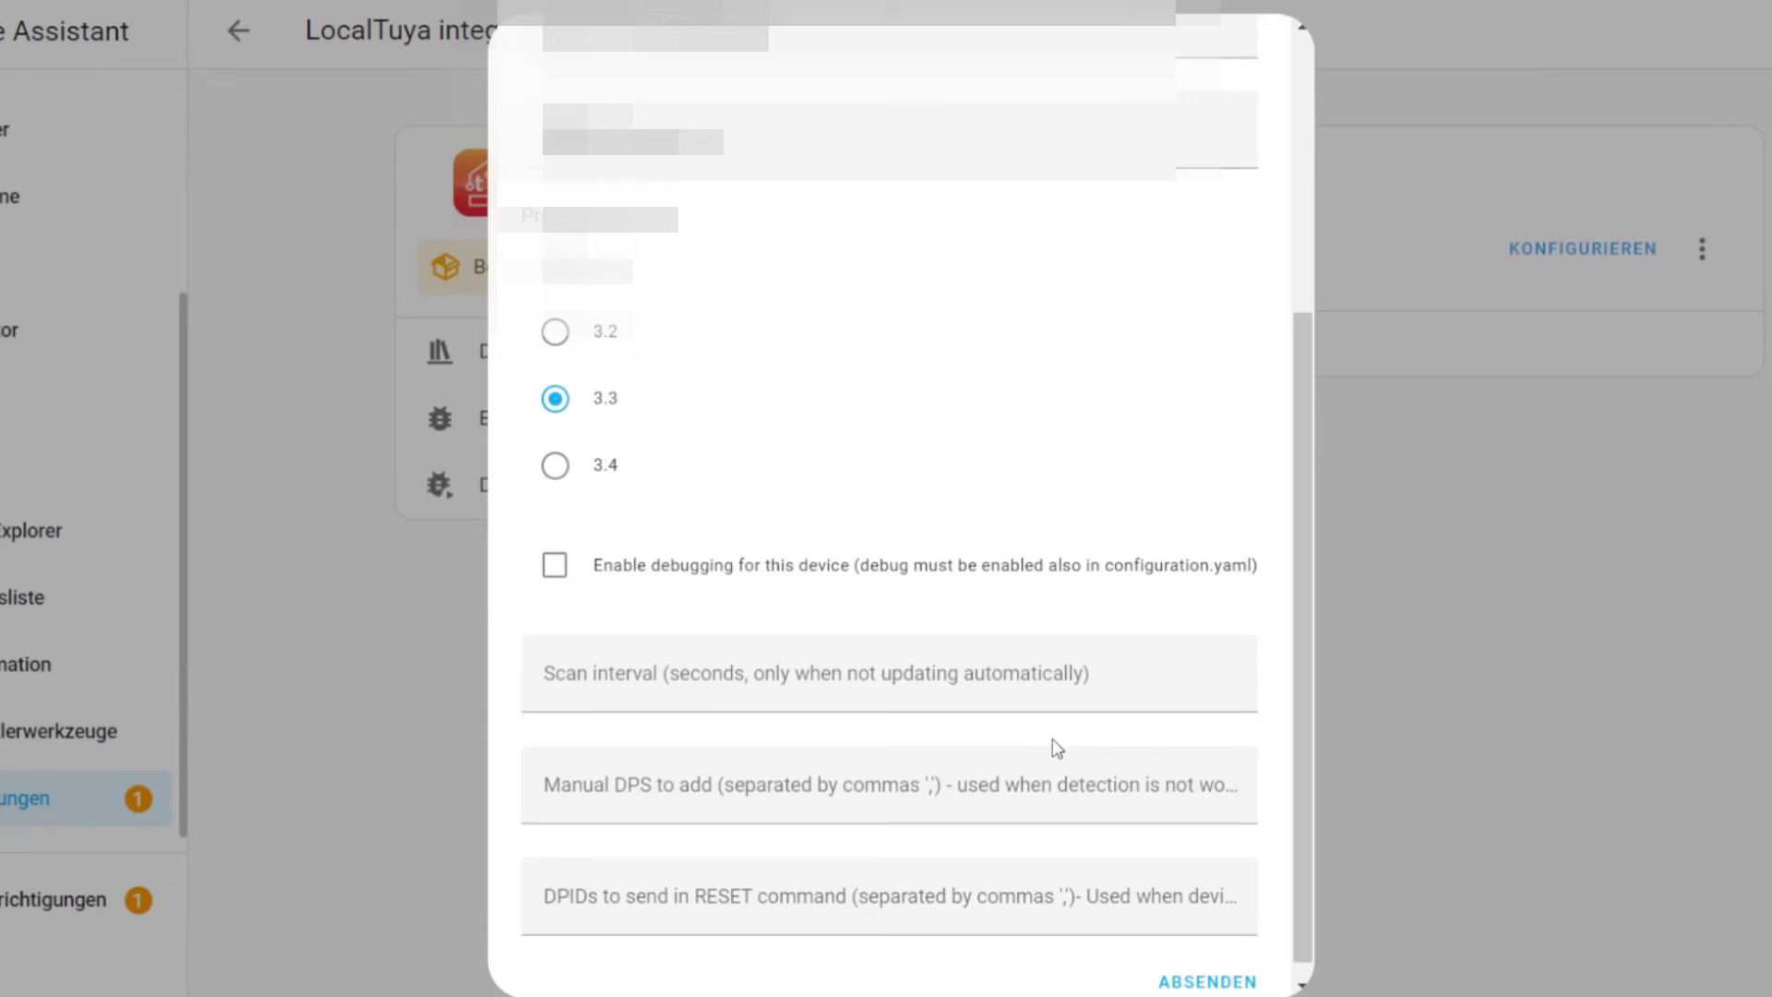
{"action": "left_click", "coordinate": [1199, 980]}
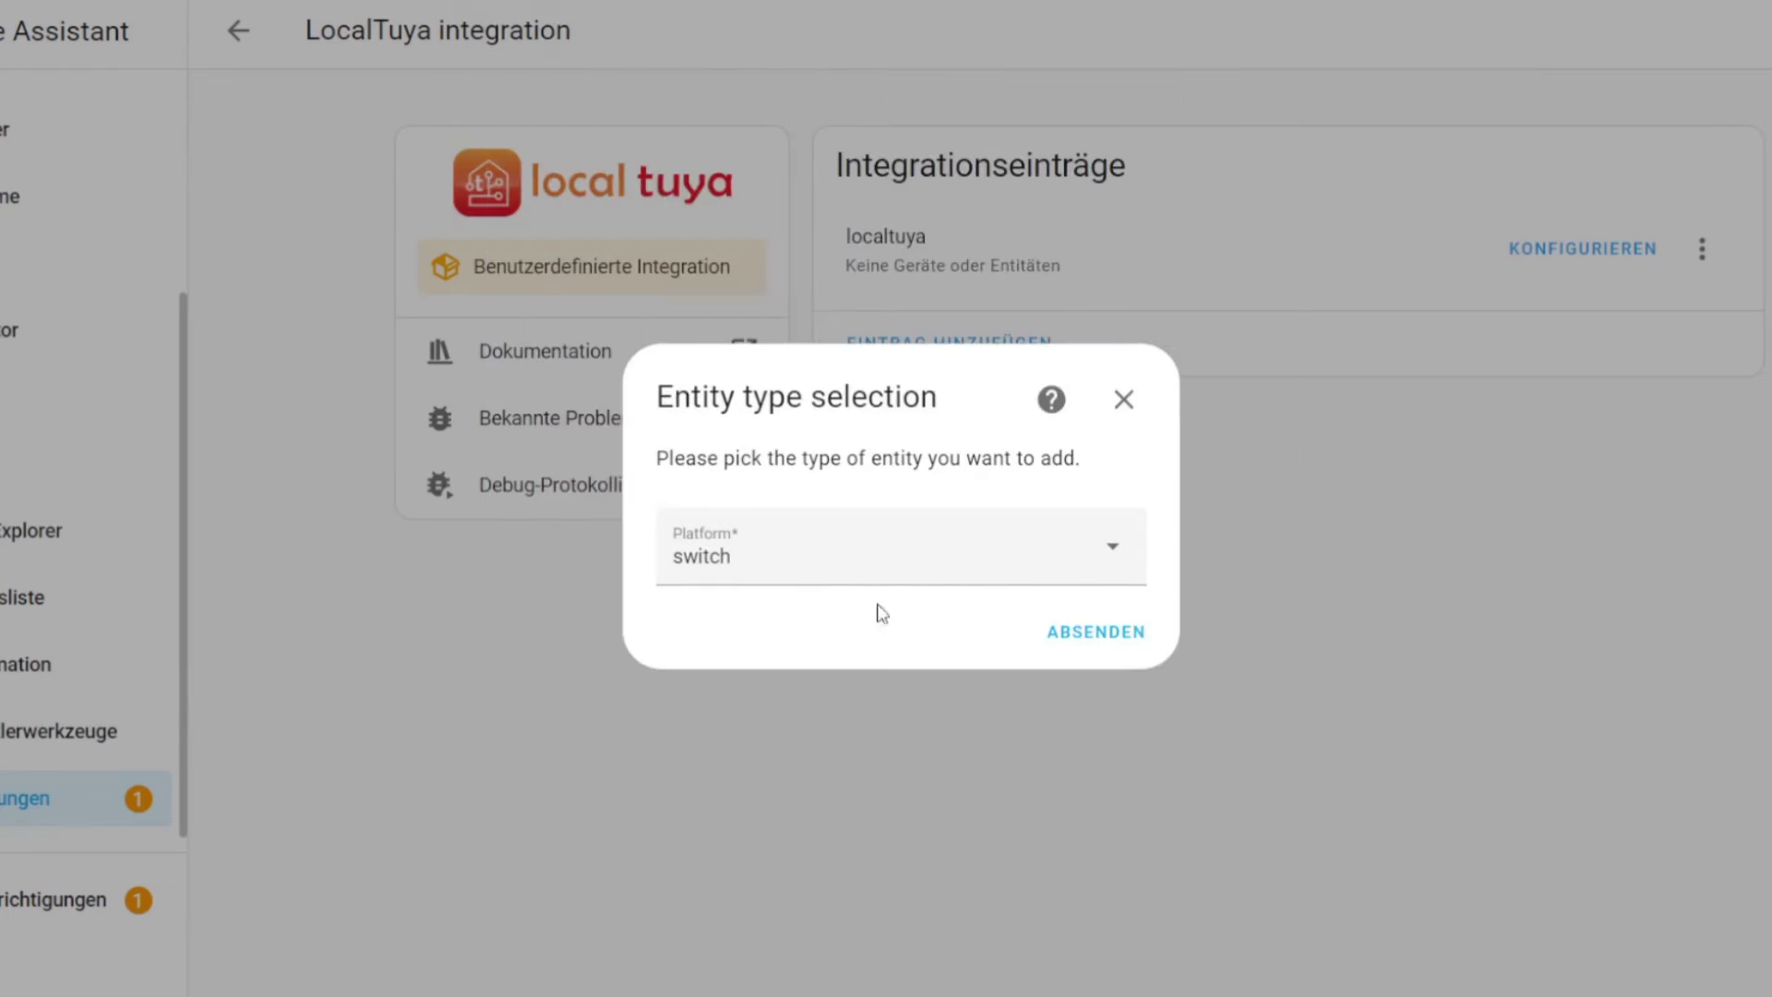
Choose light as the type of the device's first entity and submit the selection.
{"action": "left_click", "coordinate": [834, 559]}
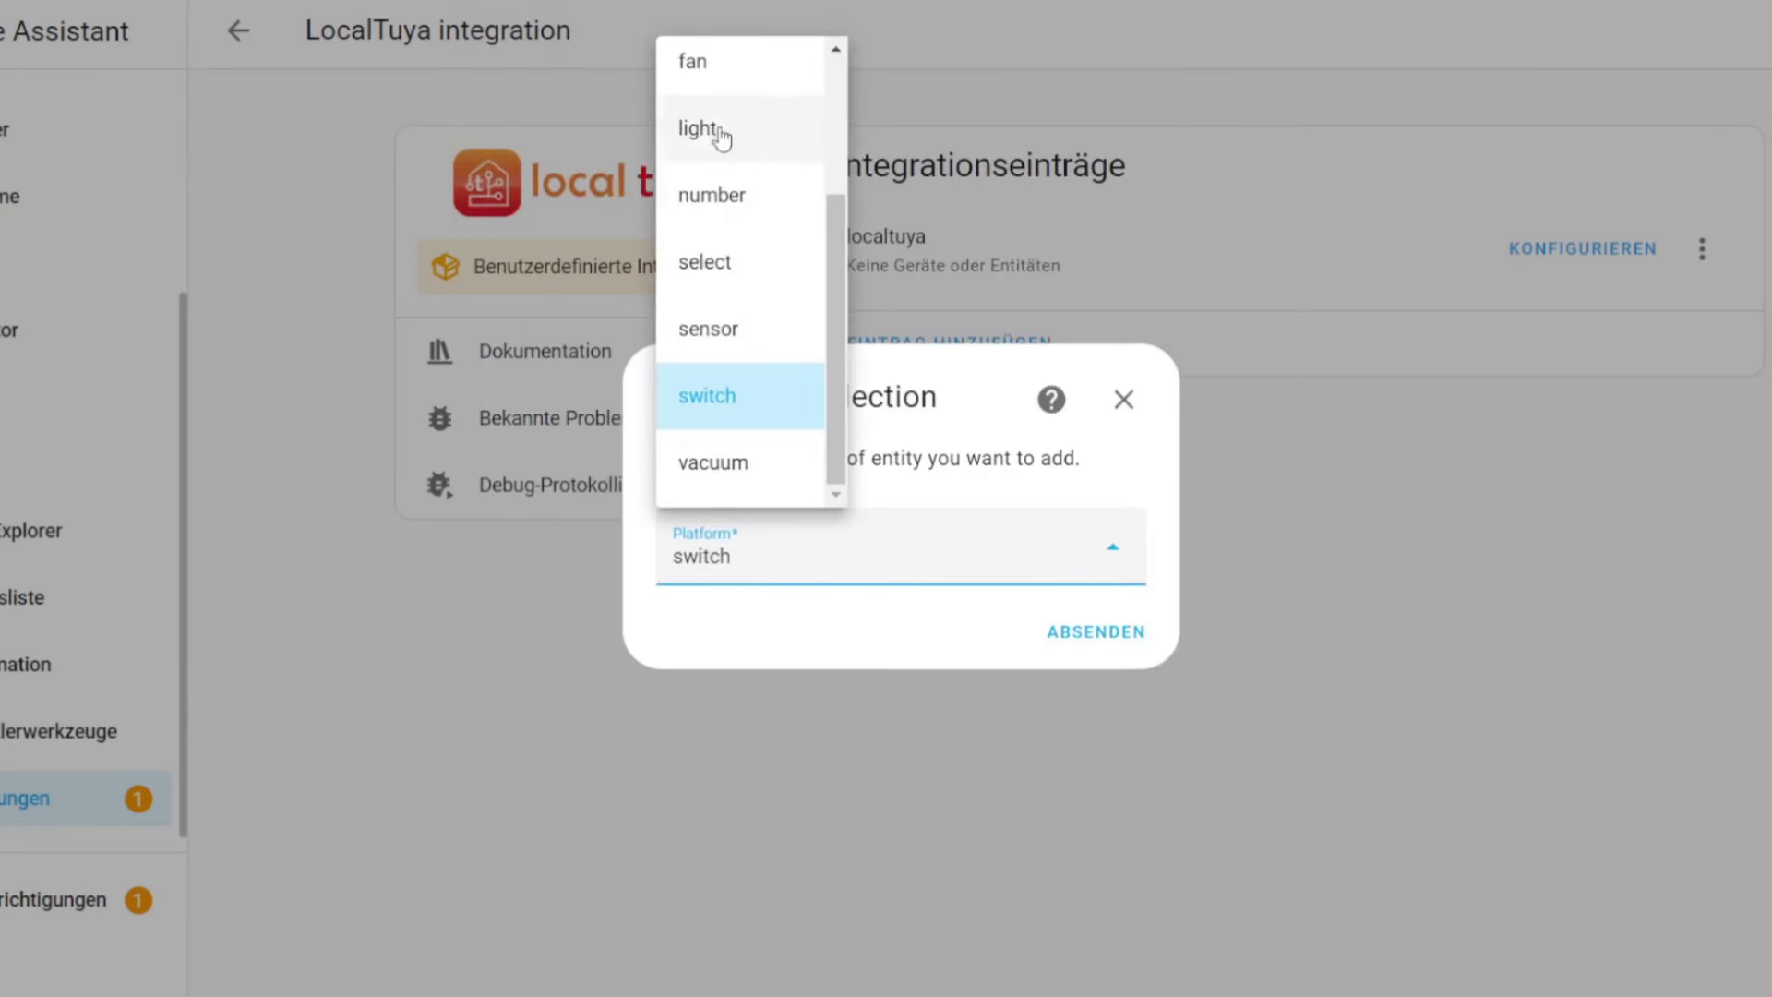
{"action": "scroll", "coordinate": [732, 391], "scroll_direction": "up", "scroll_amount": 3}
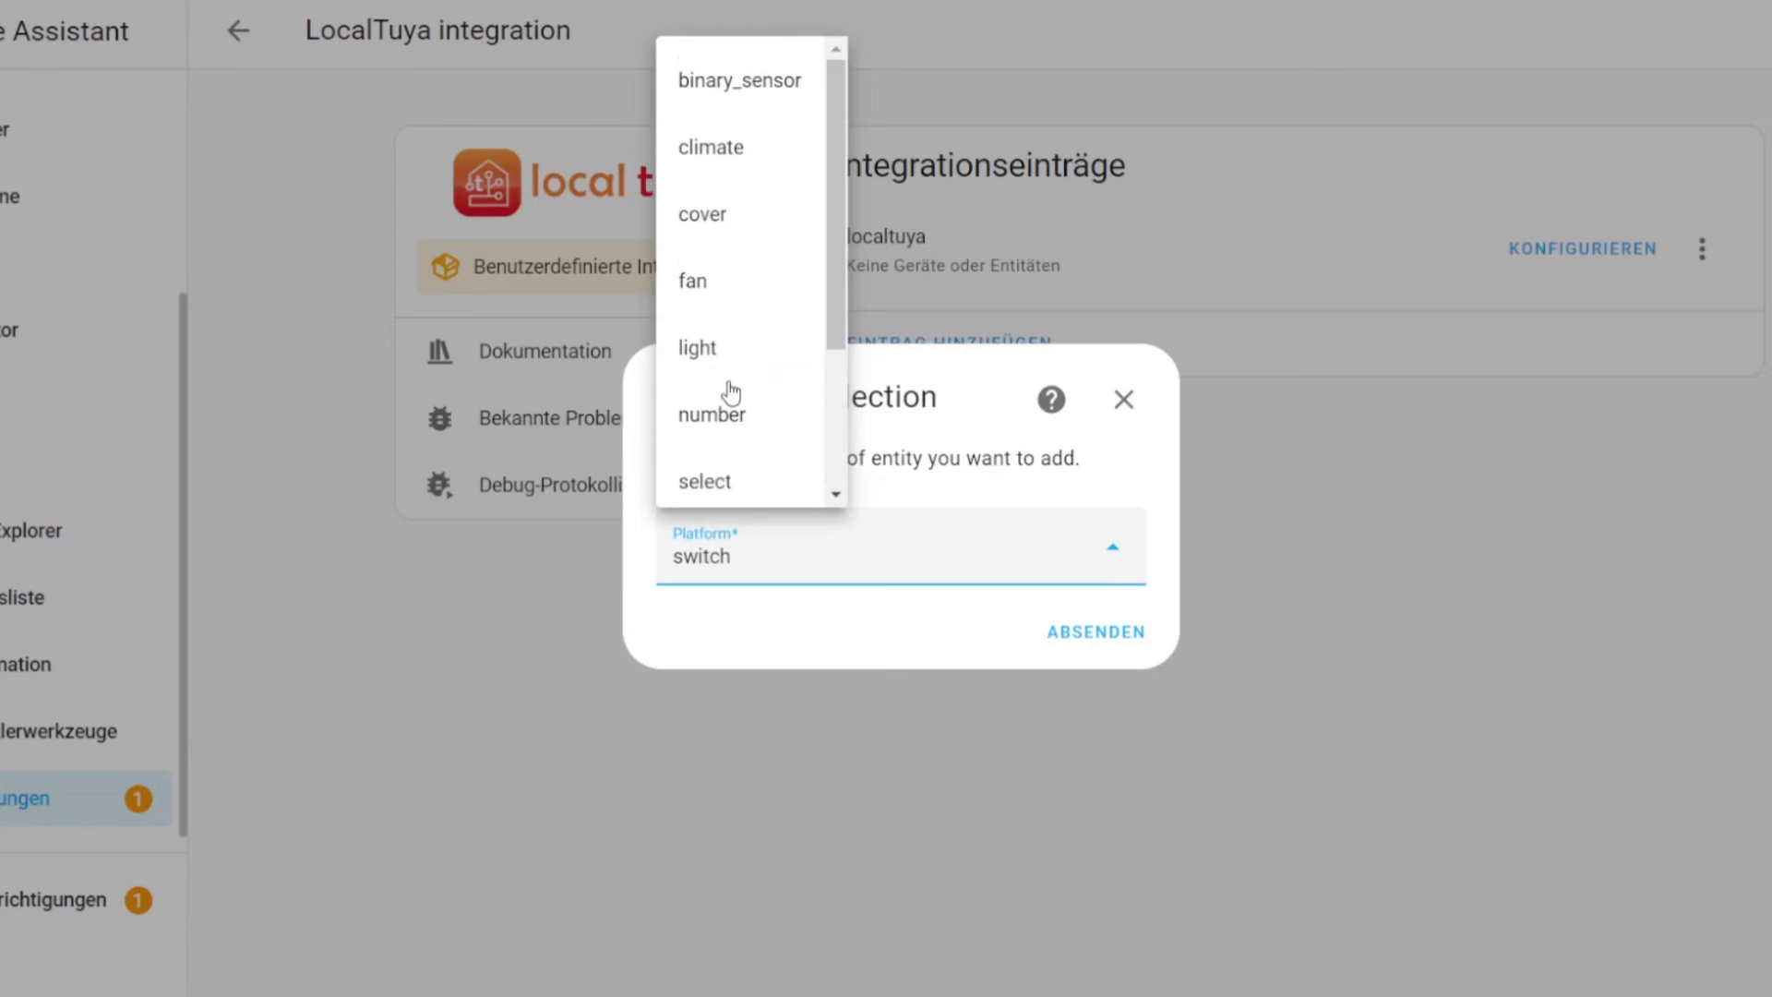
{"action": "left_click", "coordinate": [719, 340]}
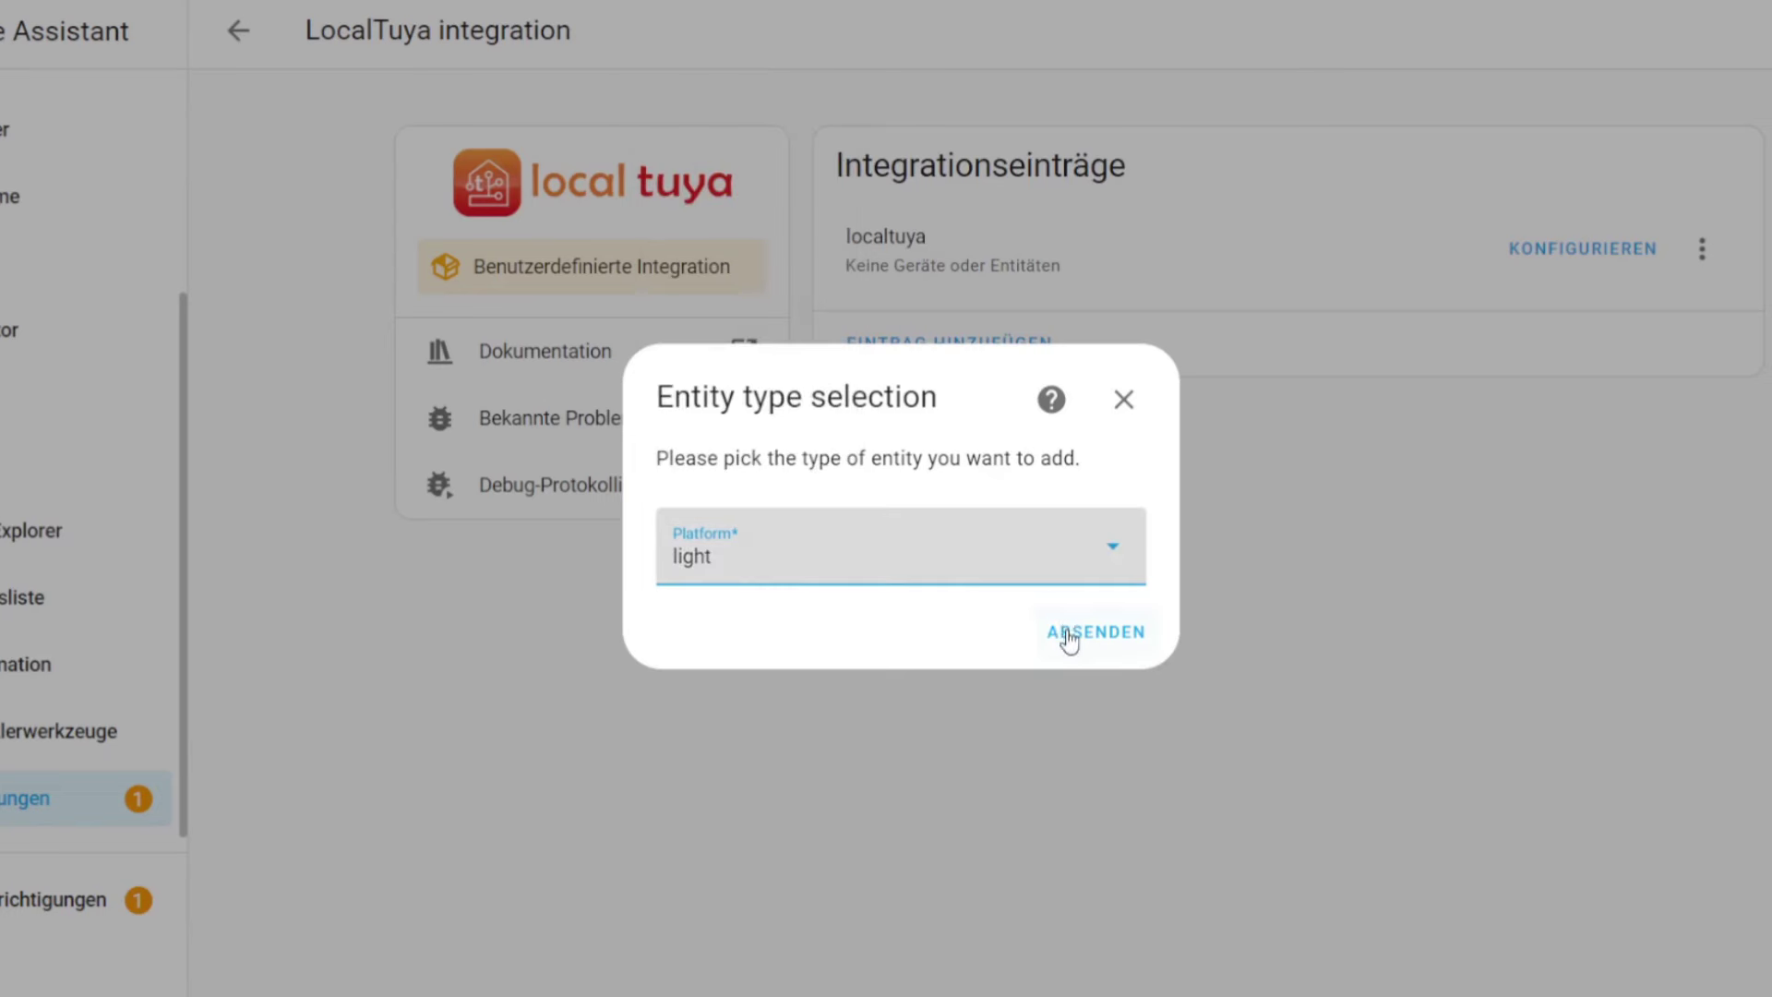
{"action": "left_click", "coordinate": [1069, 641]}
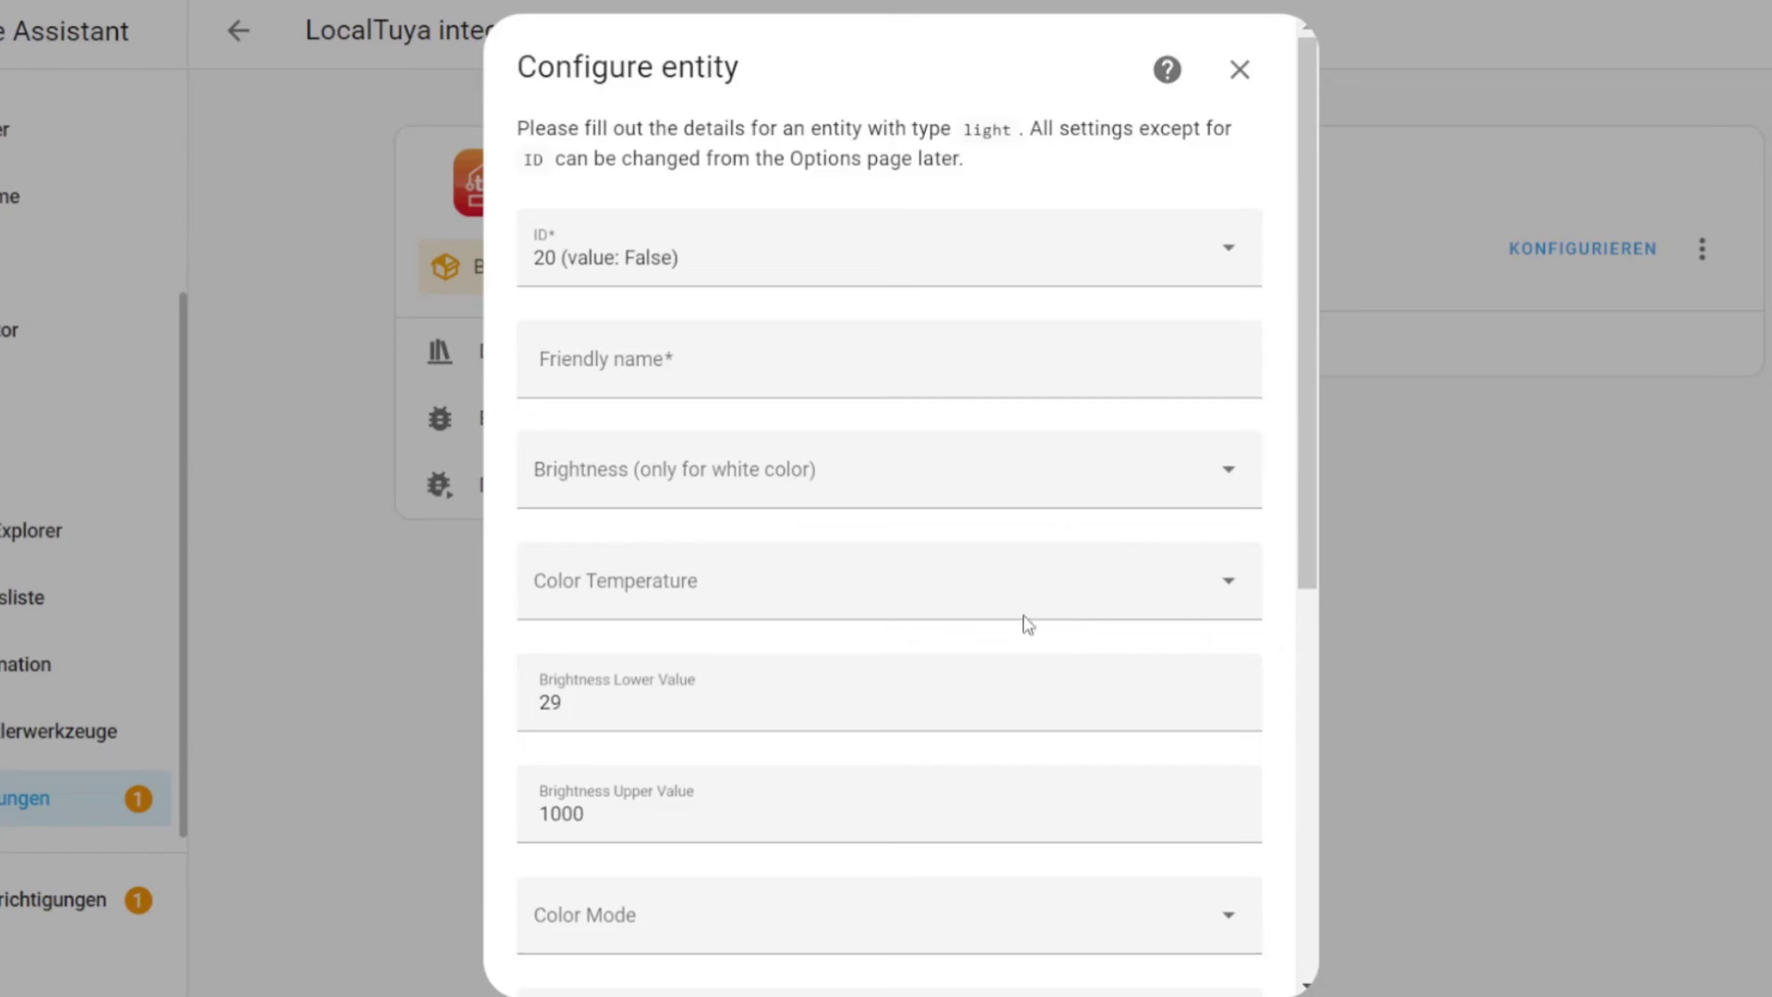
Name the light entity "Ledvance Licht", assign brightness to 22 and color temperature to 23, and submit it with no color selected.
{"action": "left_click", "coordinate": [687, 376]}
{"action": "type", "text": "Ledvance Licht"}
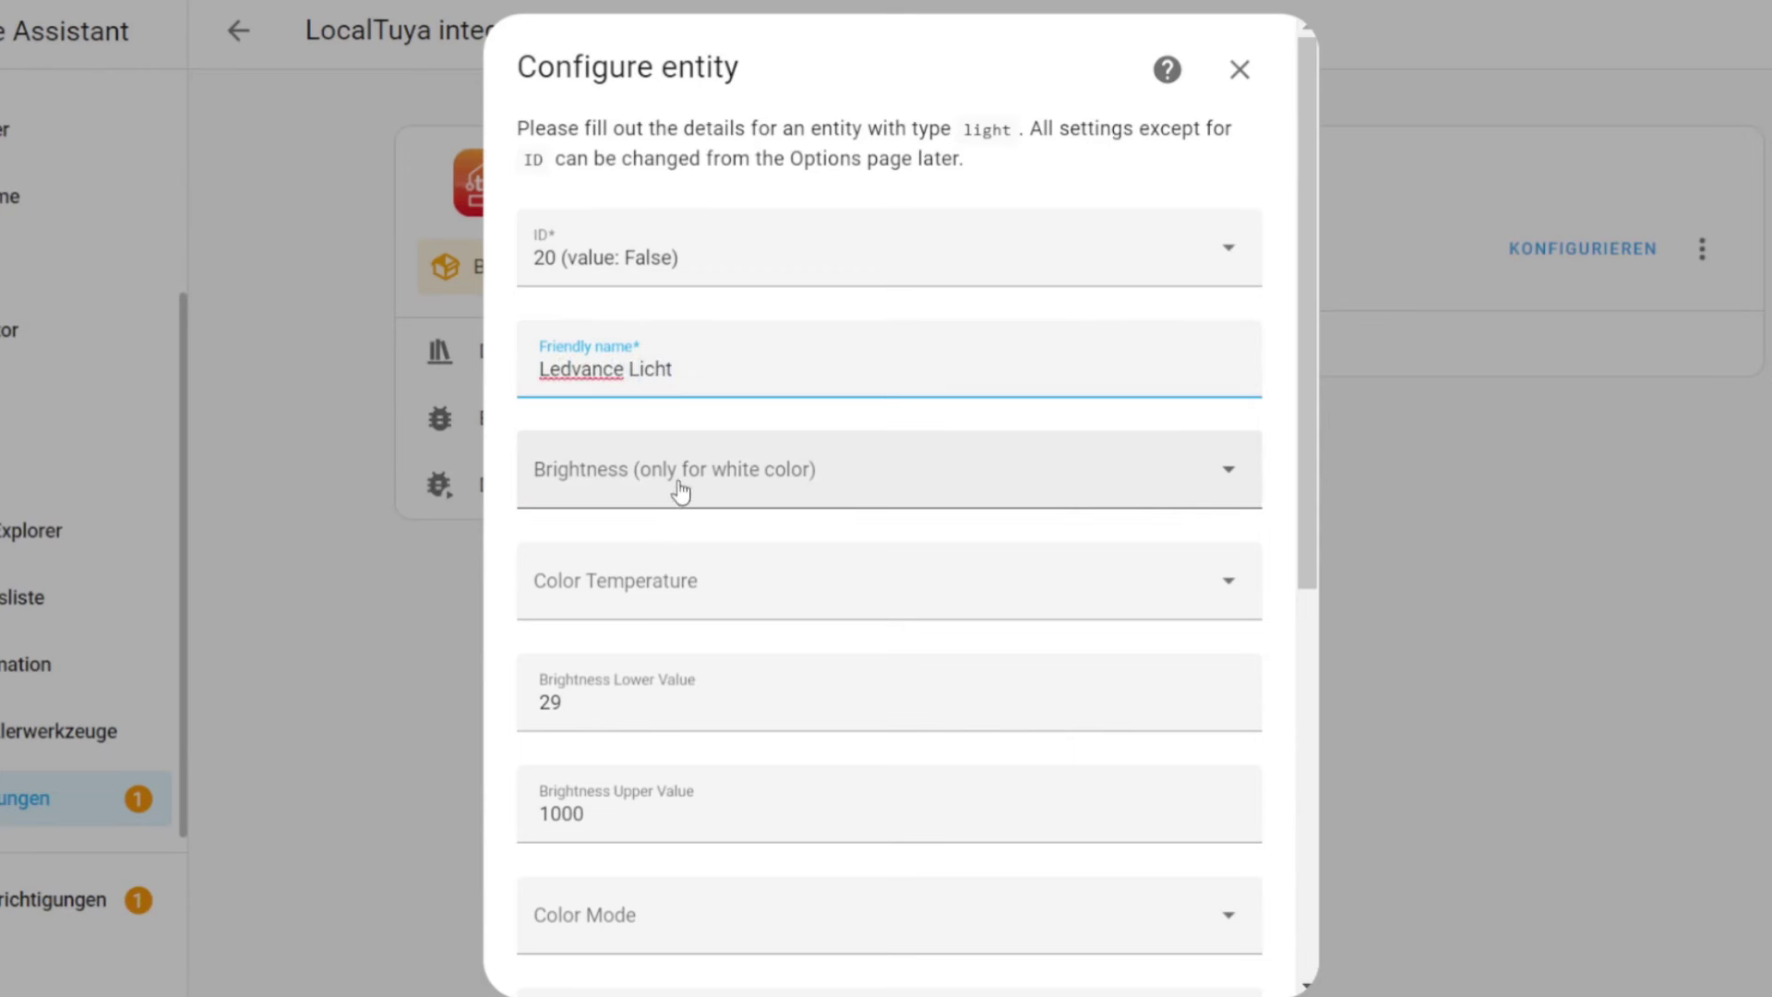
{"action": "left_click", "coordinate": [912, 499]}
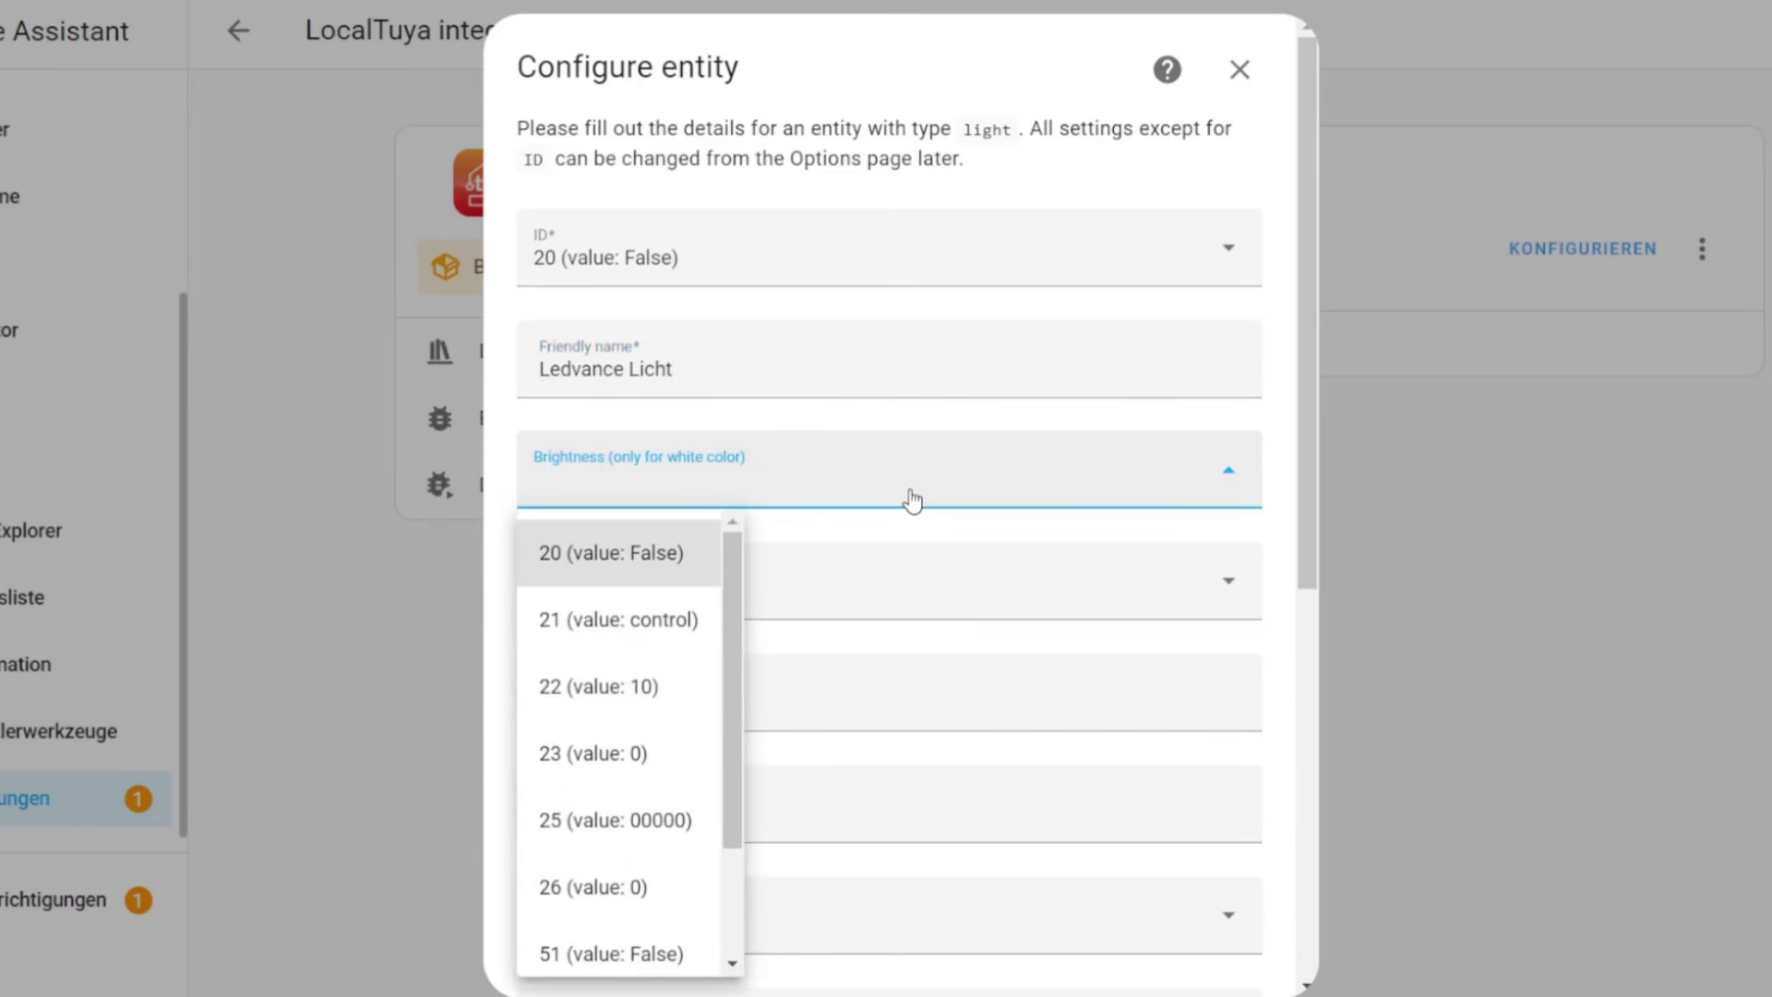
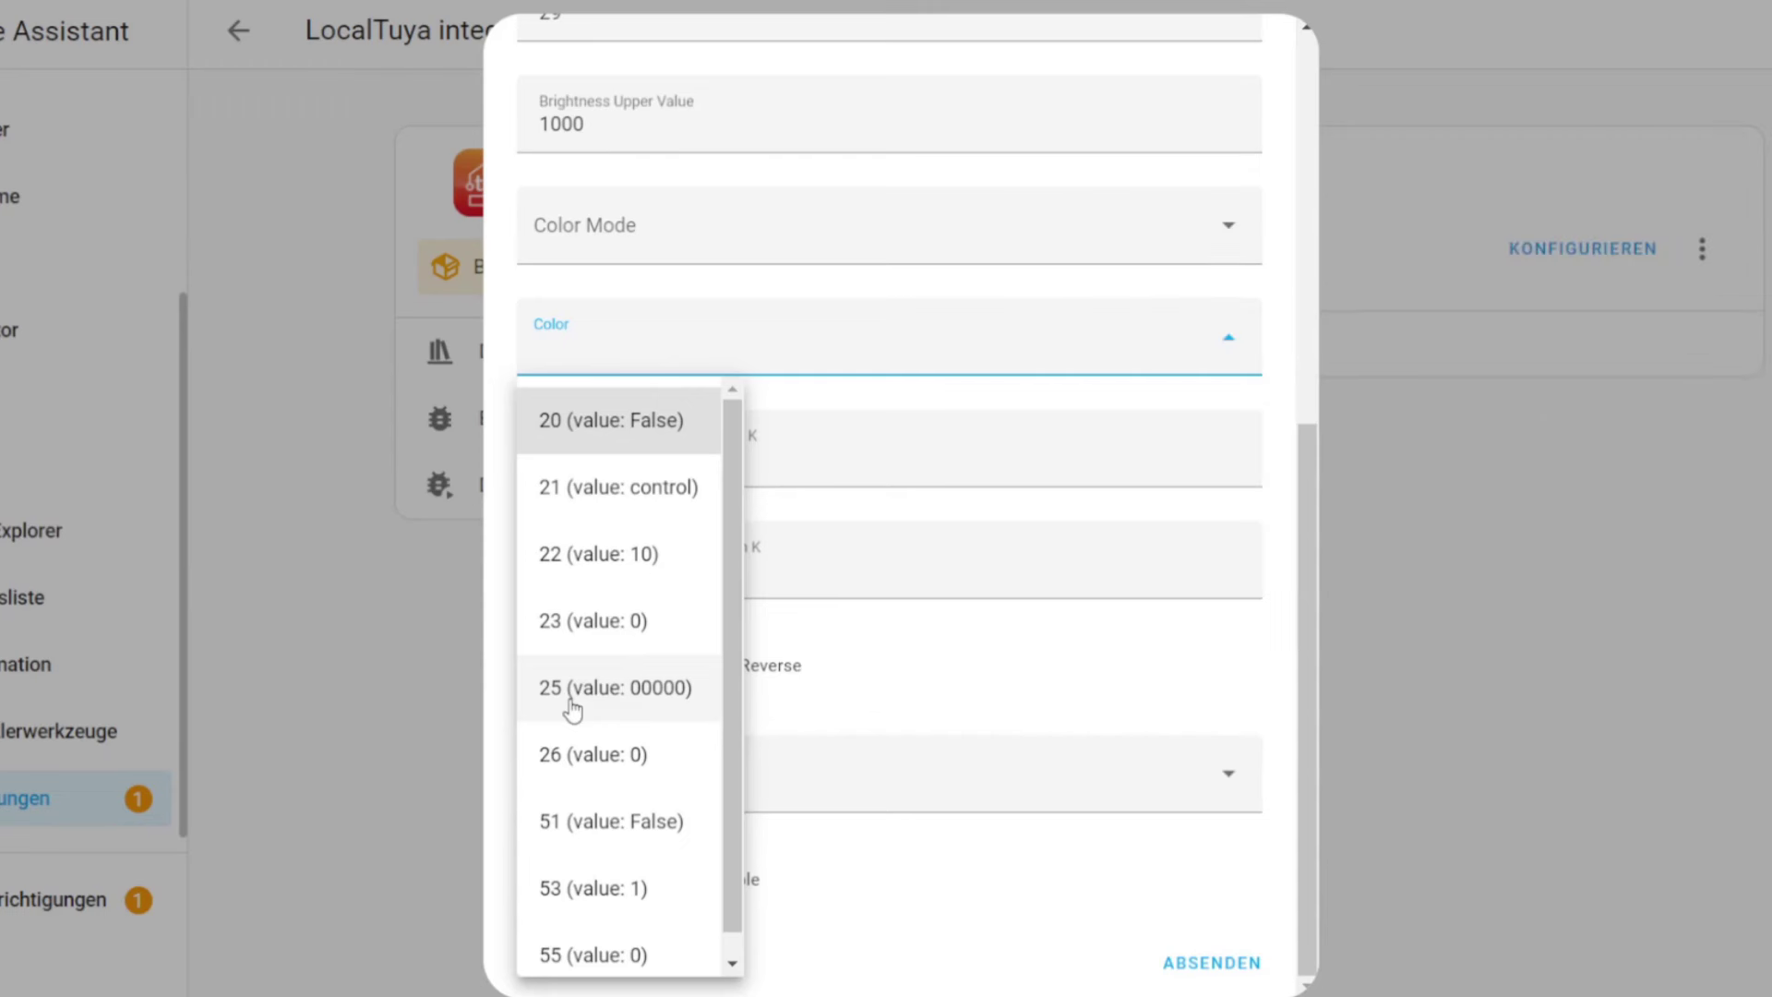
{"action": "left_click", "coordinate": [723, 326]}
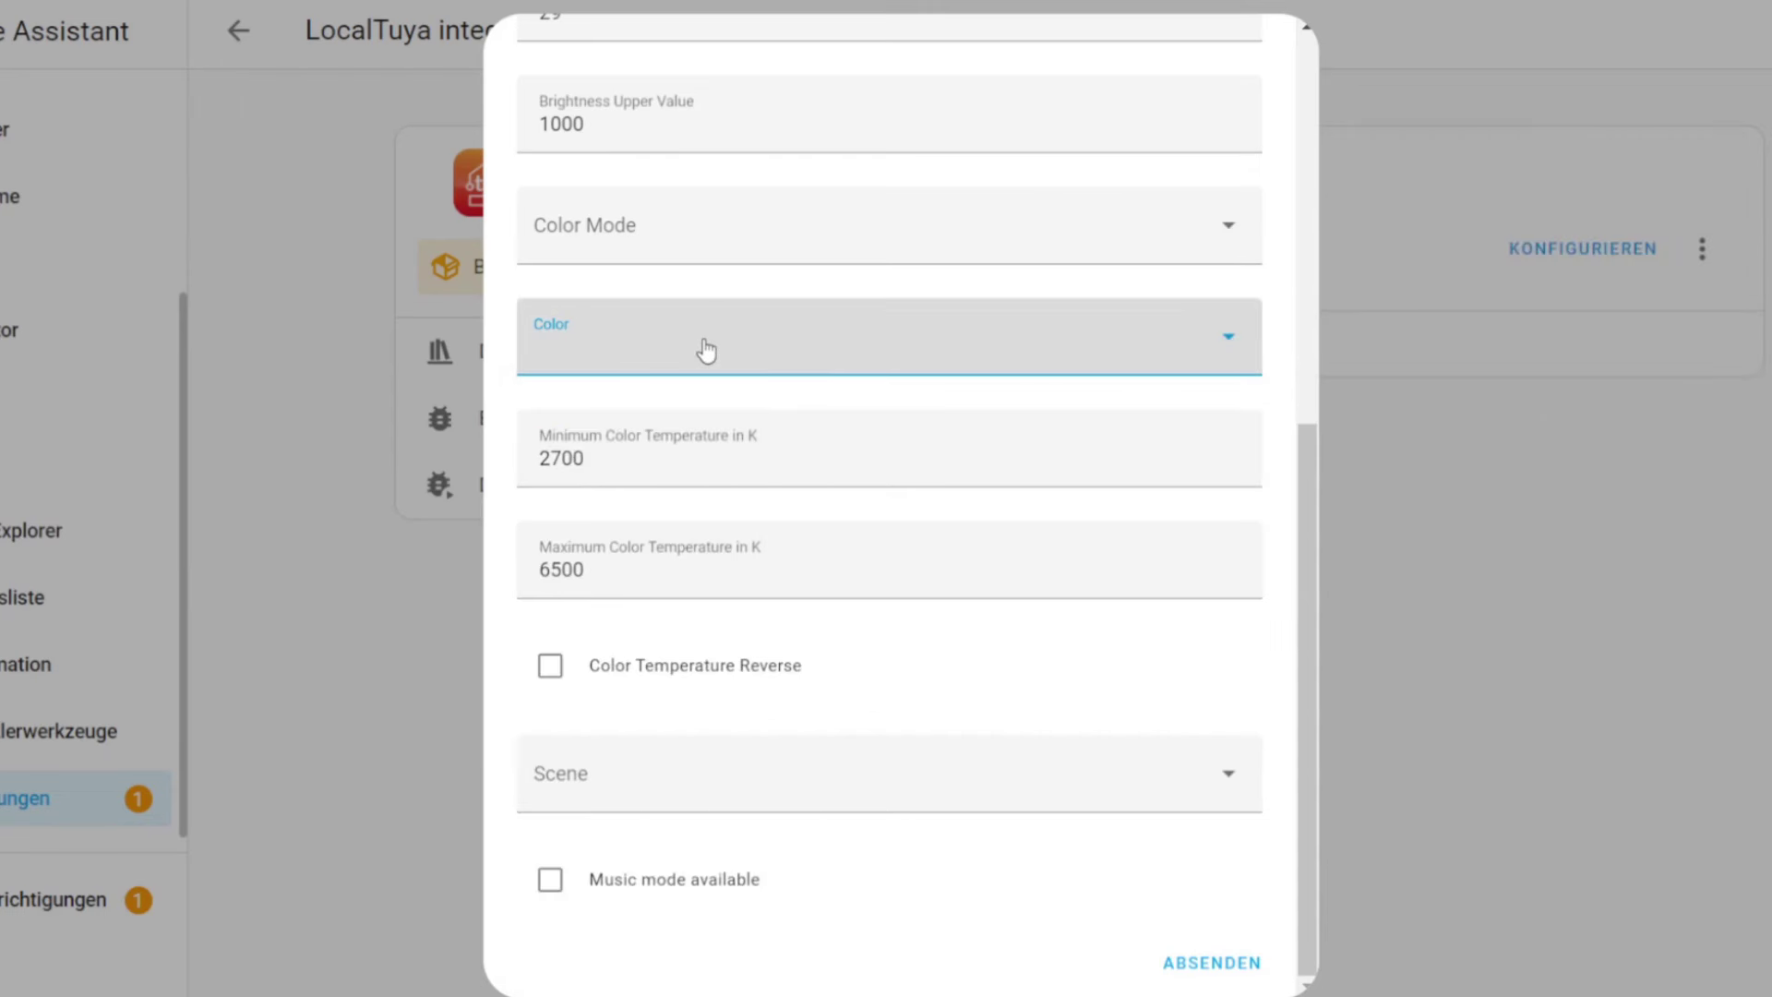
{"action": "scroll", "coordinate": [694, 354], "scroll_direction": "up", "scroll_amount": 3}
{"action": "scroll", "coordinate": [694, 354], "scroll_direction": "up", "scroll_amount": 2}
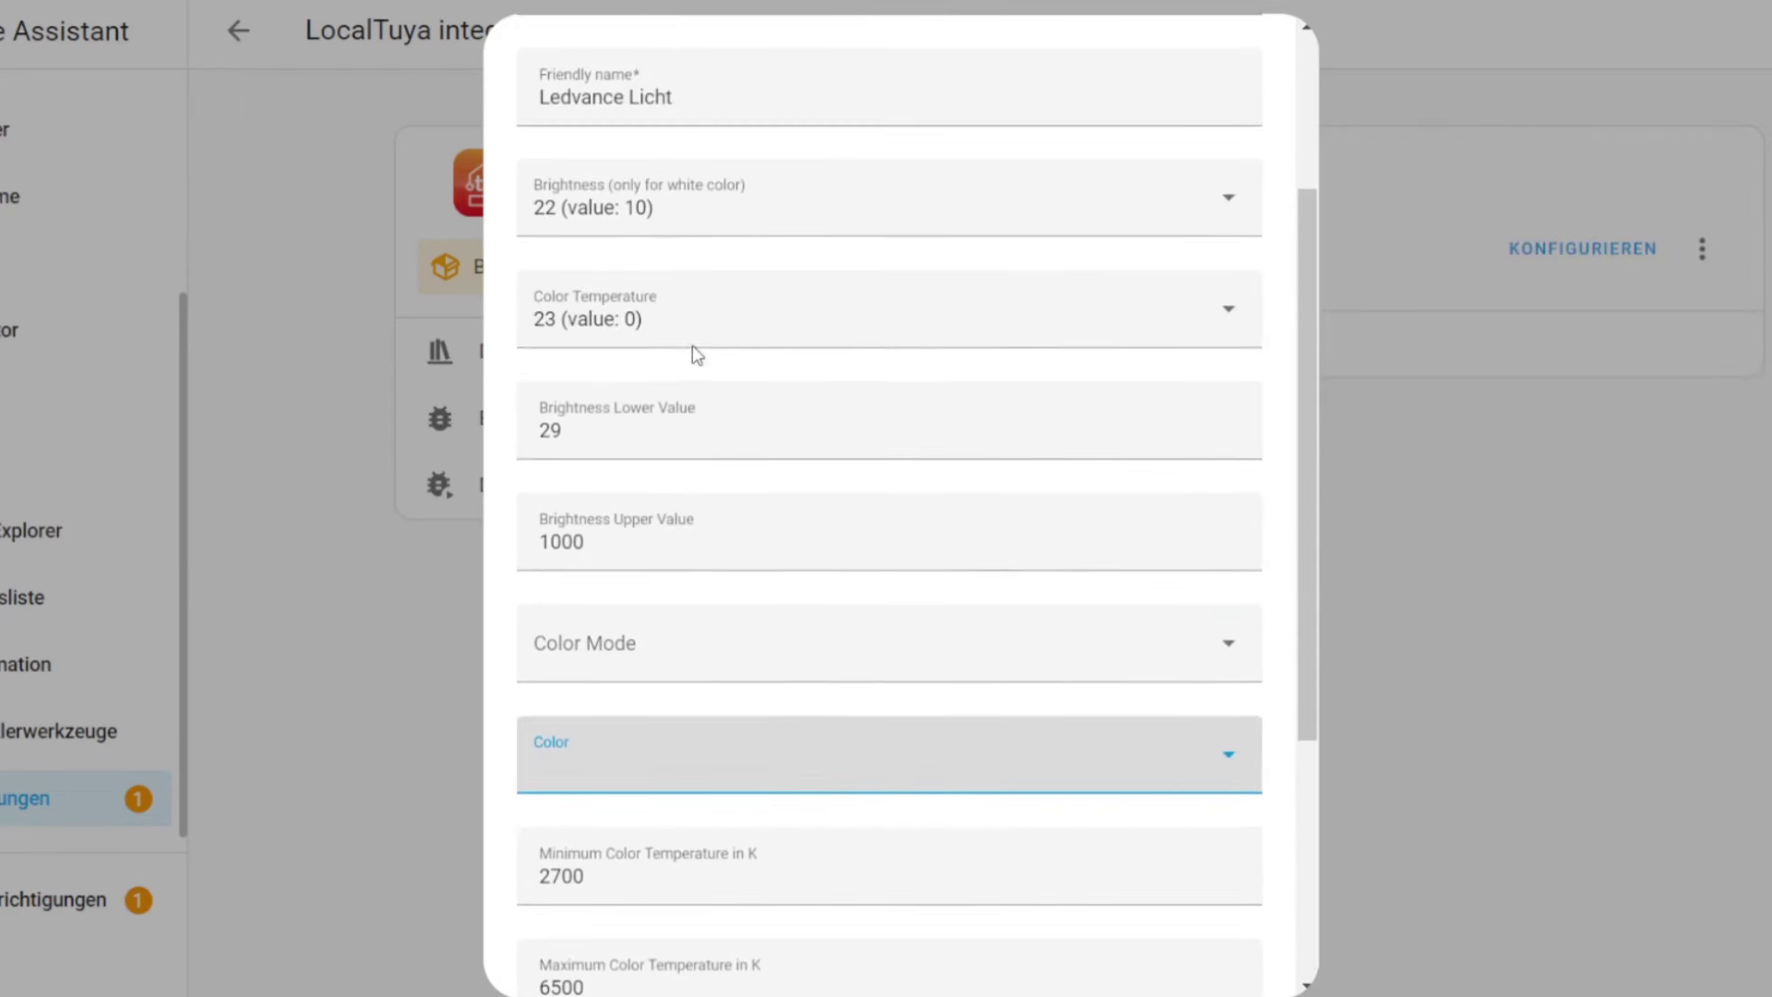
{"action": "scroll", "coordinate": [747, 362], "scroll_direction": "down", "scroll_amount": 5}
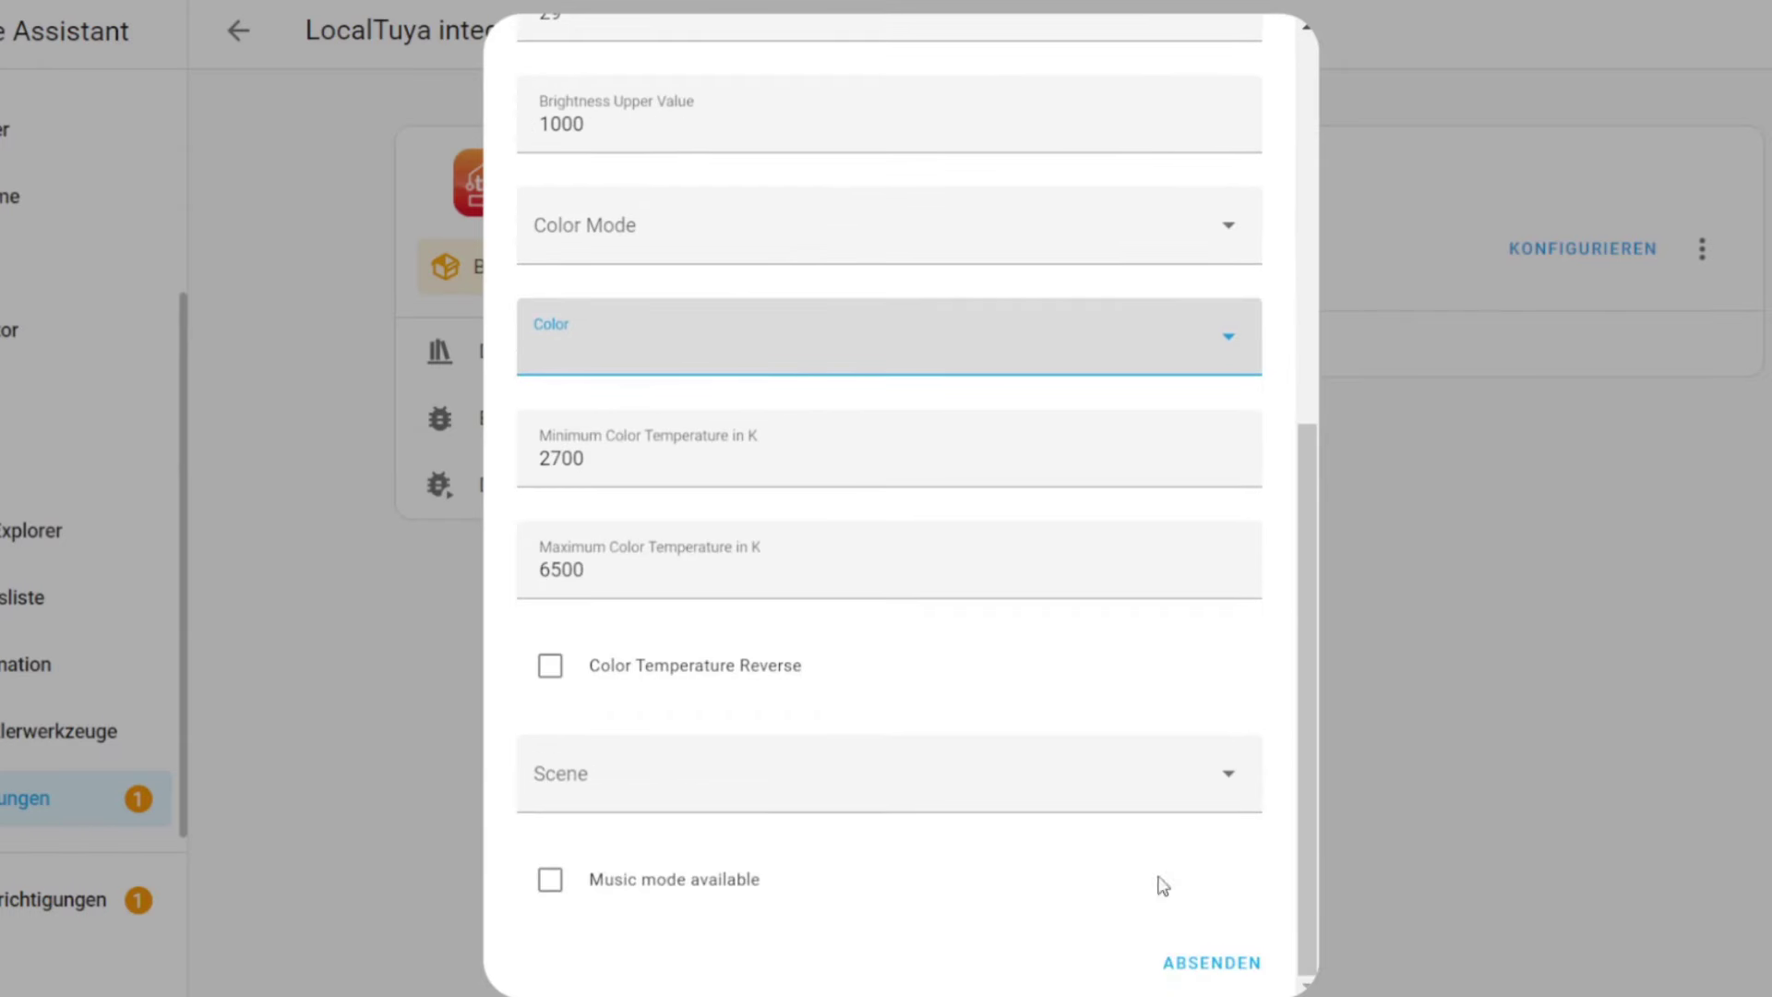
{"action": "left_click", "coordinate": [1212, 965]}
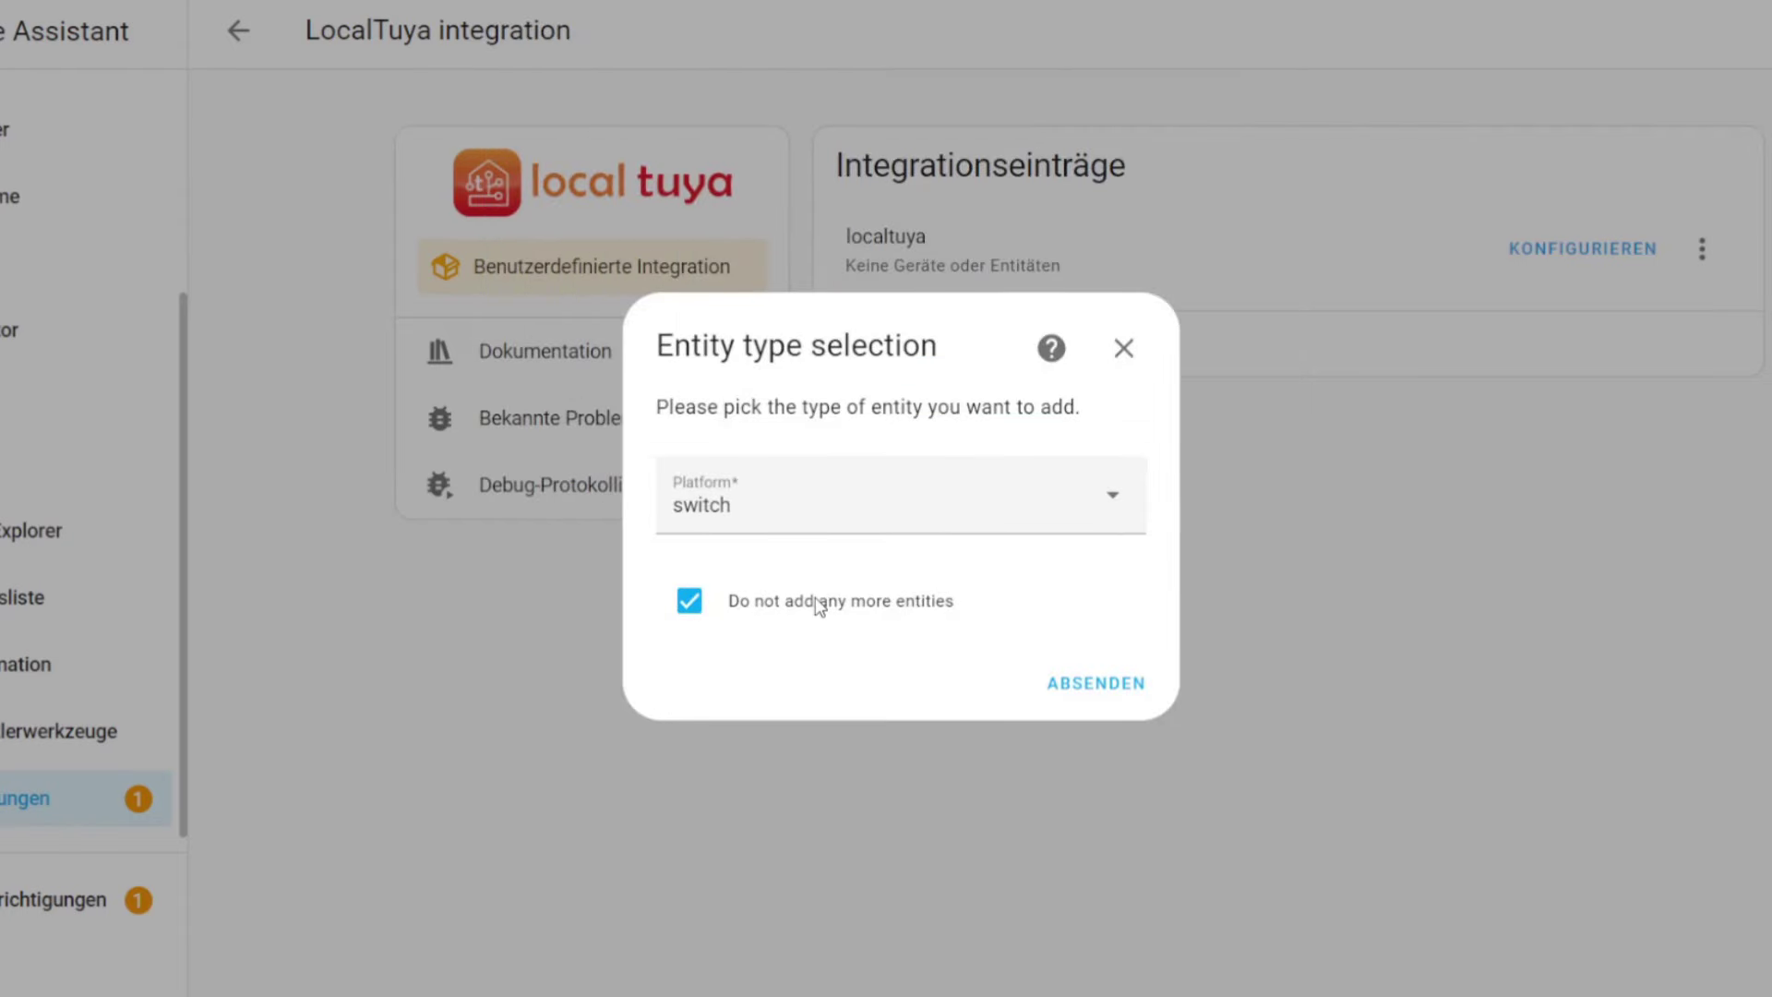
Choose fan as the type of the next entity, allow further entities, and submit the selection.
{"action": "left_click", "coordinate": [818, 606]}
{"action": "left_click", "coordinate": [784, 526]}
{"action": "scroll", "coordinate": [724, 702], "scroll_direction": "up", "scroll_amount": 2}
{"action": "scroll", "coordinate": [724, 701], "scroll_direction": "up", "scroll_amount": 1}
{"action": "left_click", "coordinate": [724, 779]}
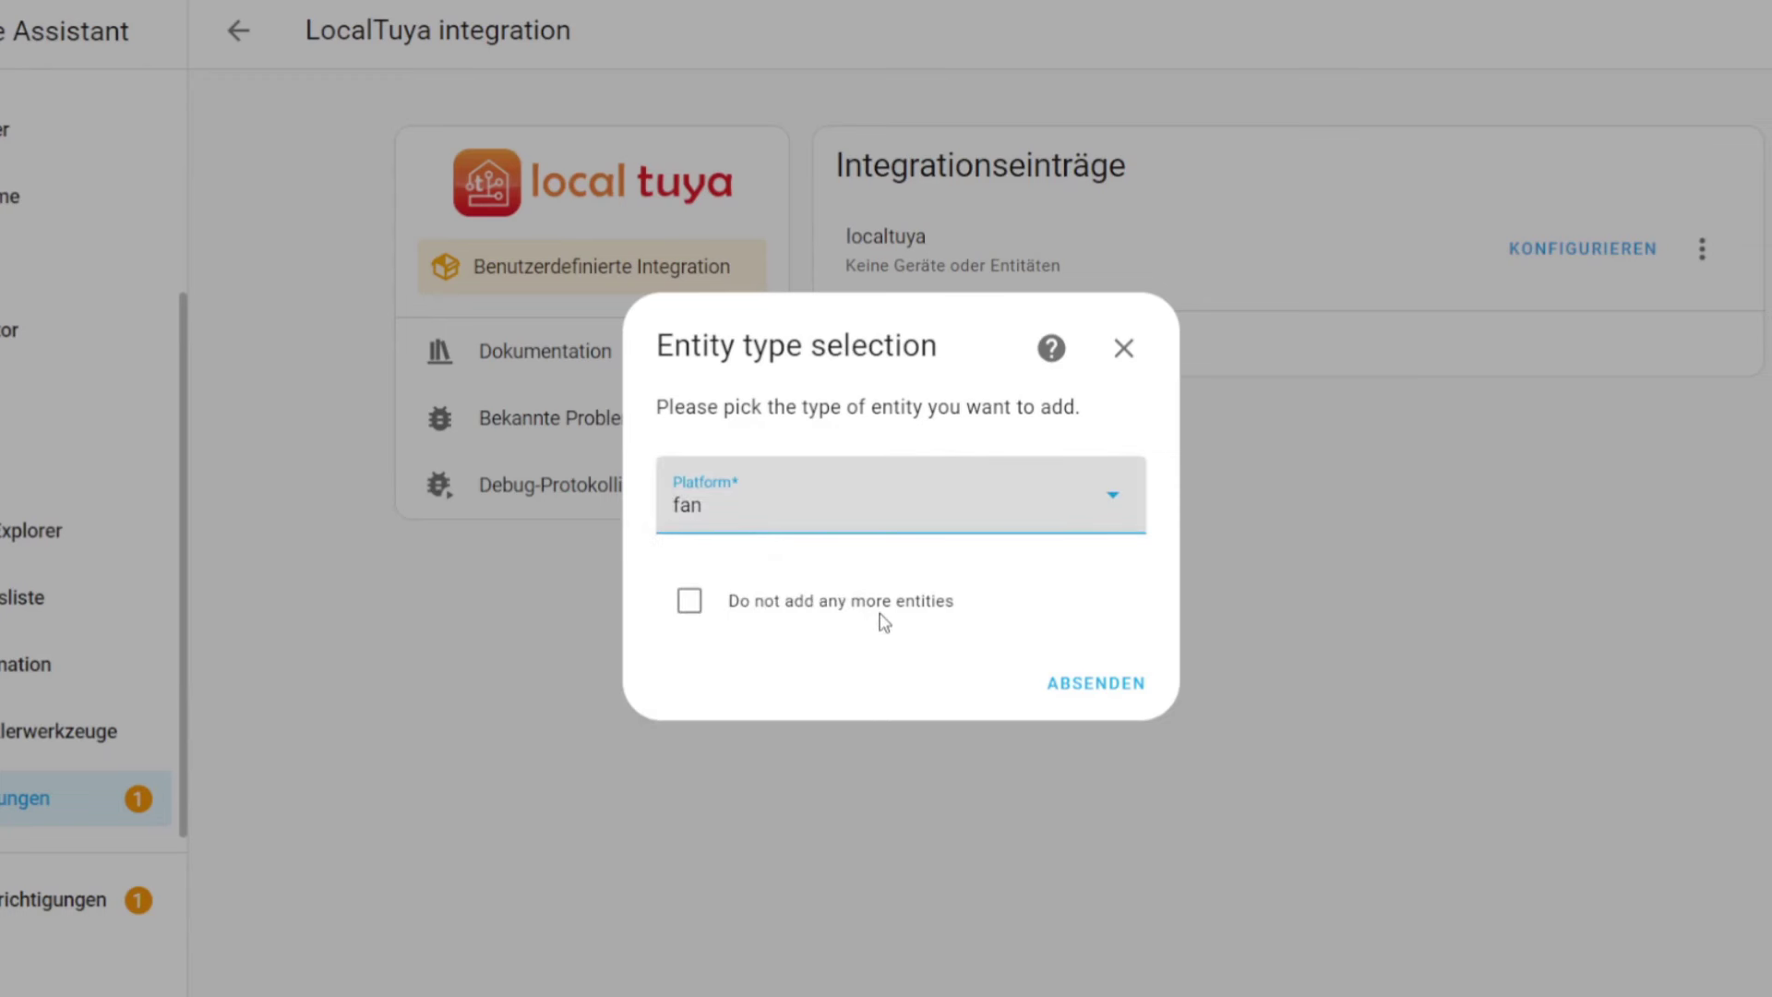
{"action": "left_click", "coordinate": [1073, 692]}
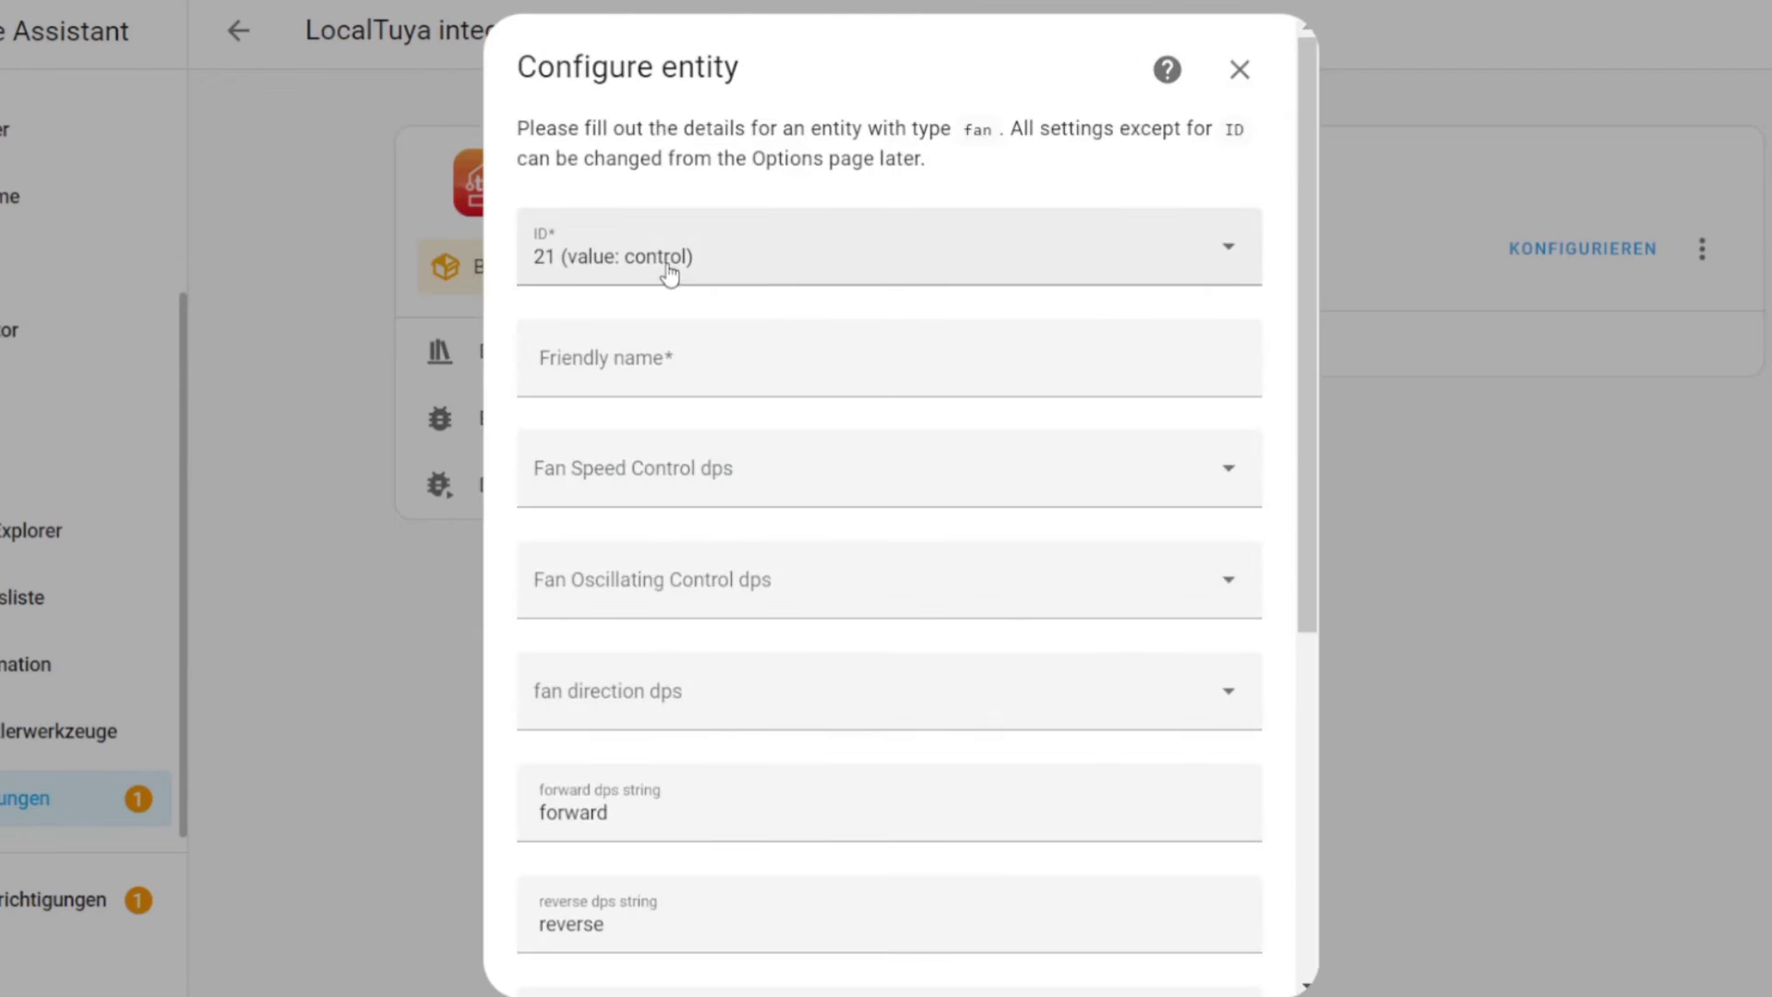
Set the fan entity's ID to 51, name it "Fan", and assign fan speed control to 53.
{"action": "left_click", "coordinate": [669, 271]}
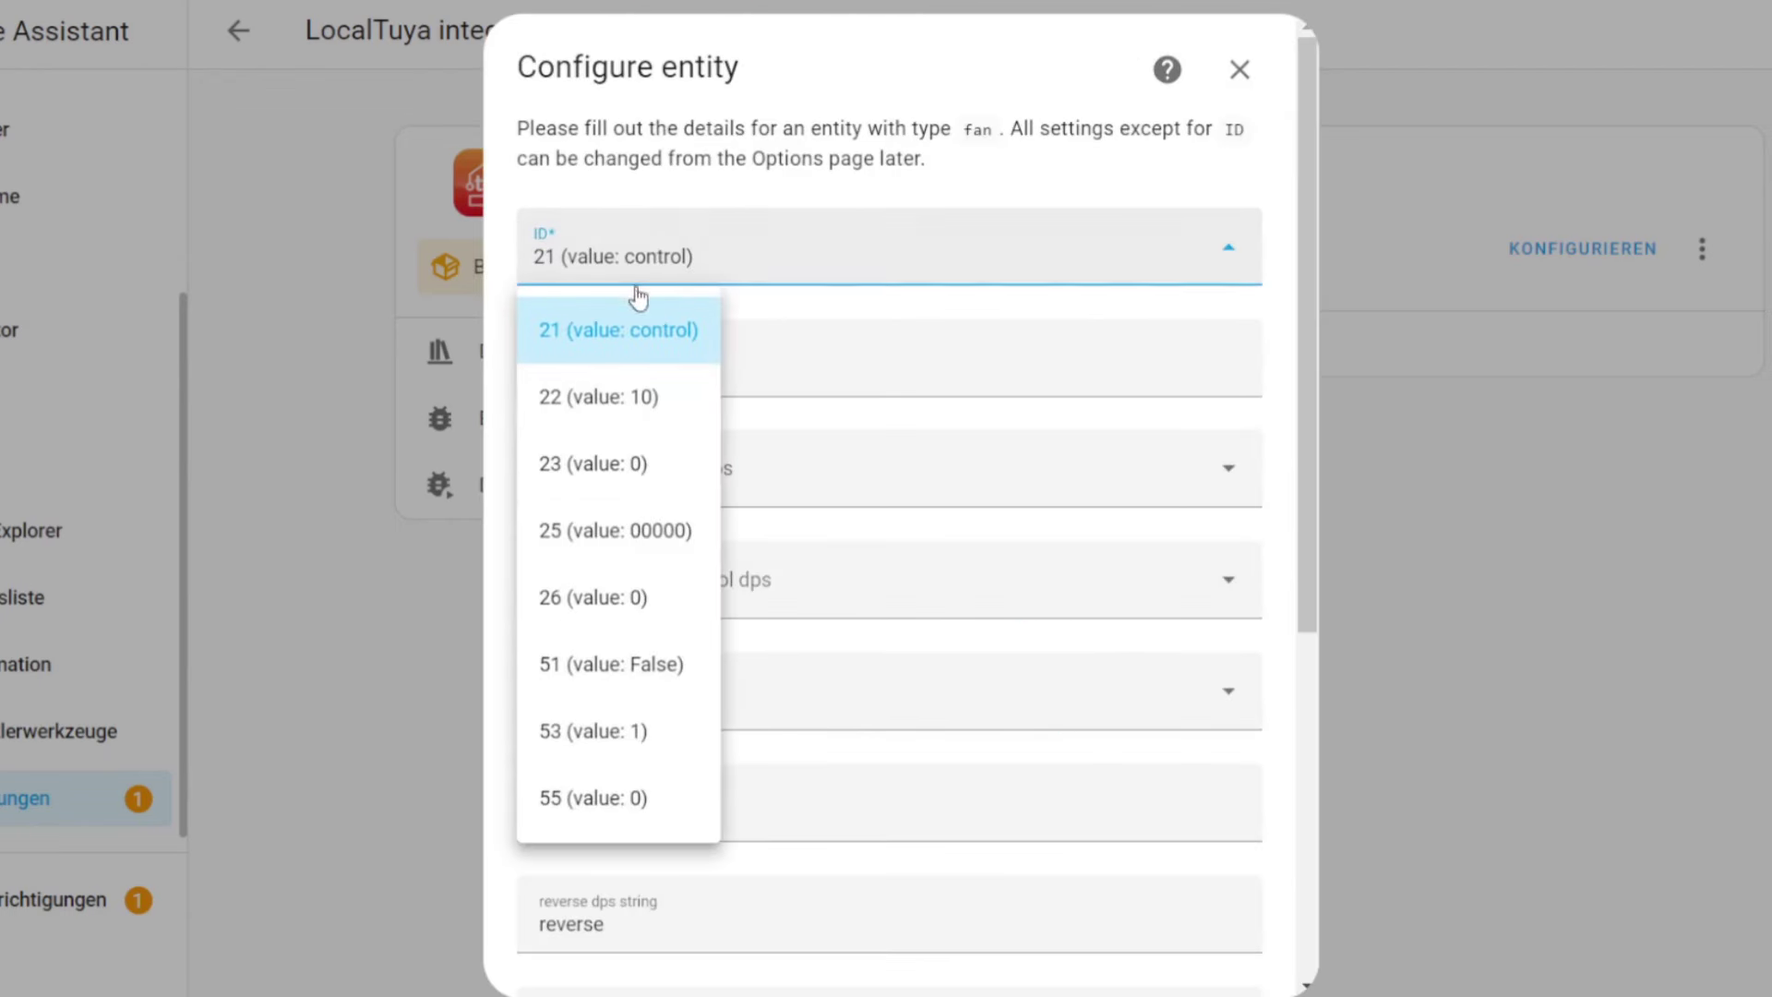
{"action": "left_click", "coordinate": [615, 667]}
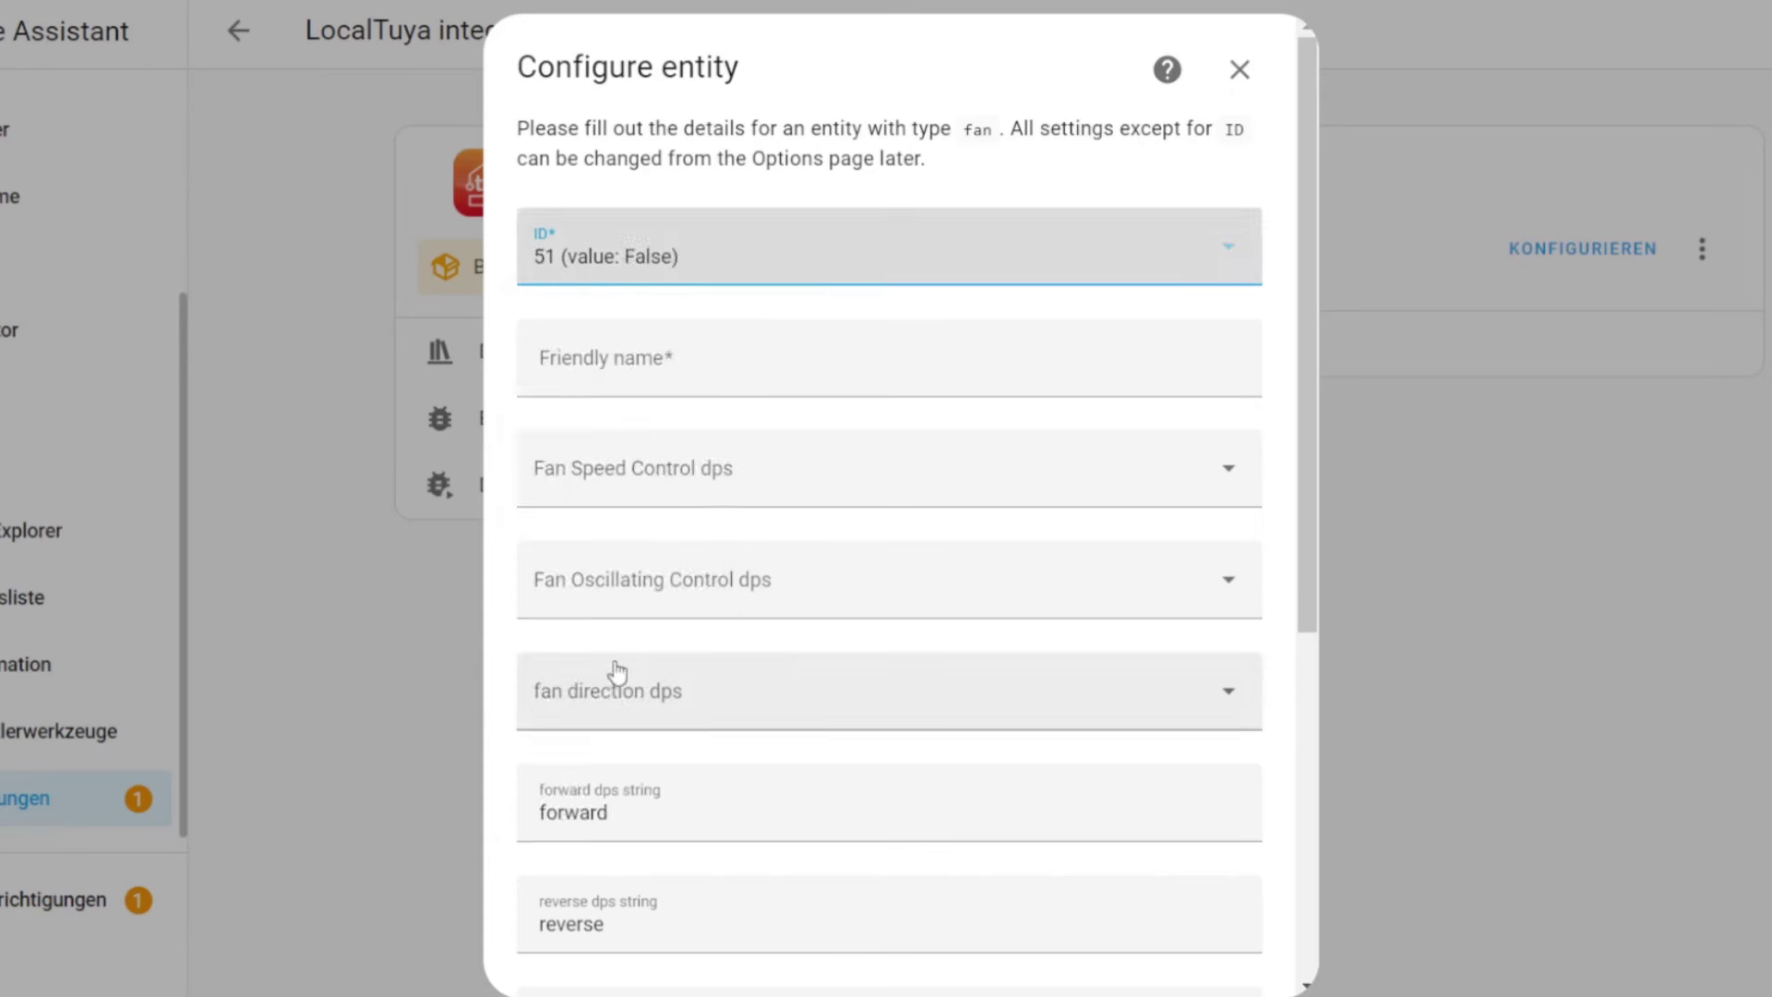
{"action": "left_click", "coordinate": [645, 356]}
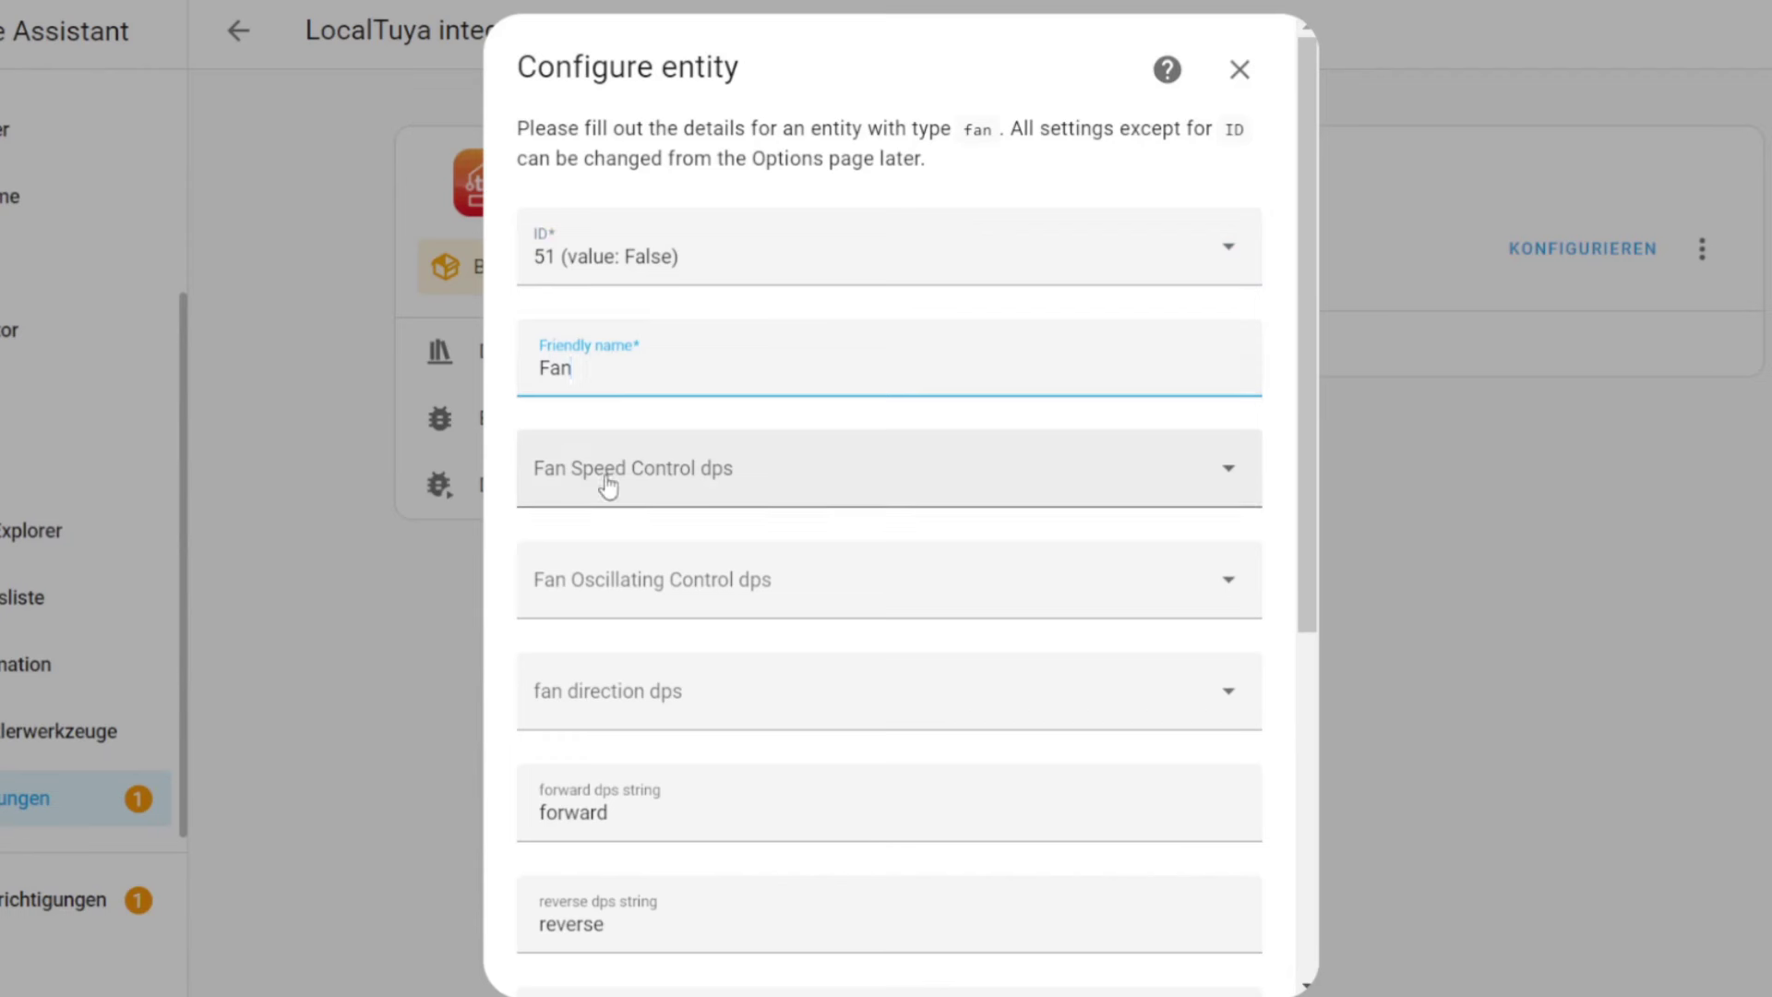
{"action": "left_click", "coordinate": [552, 485]}
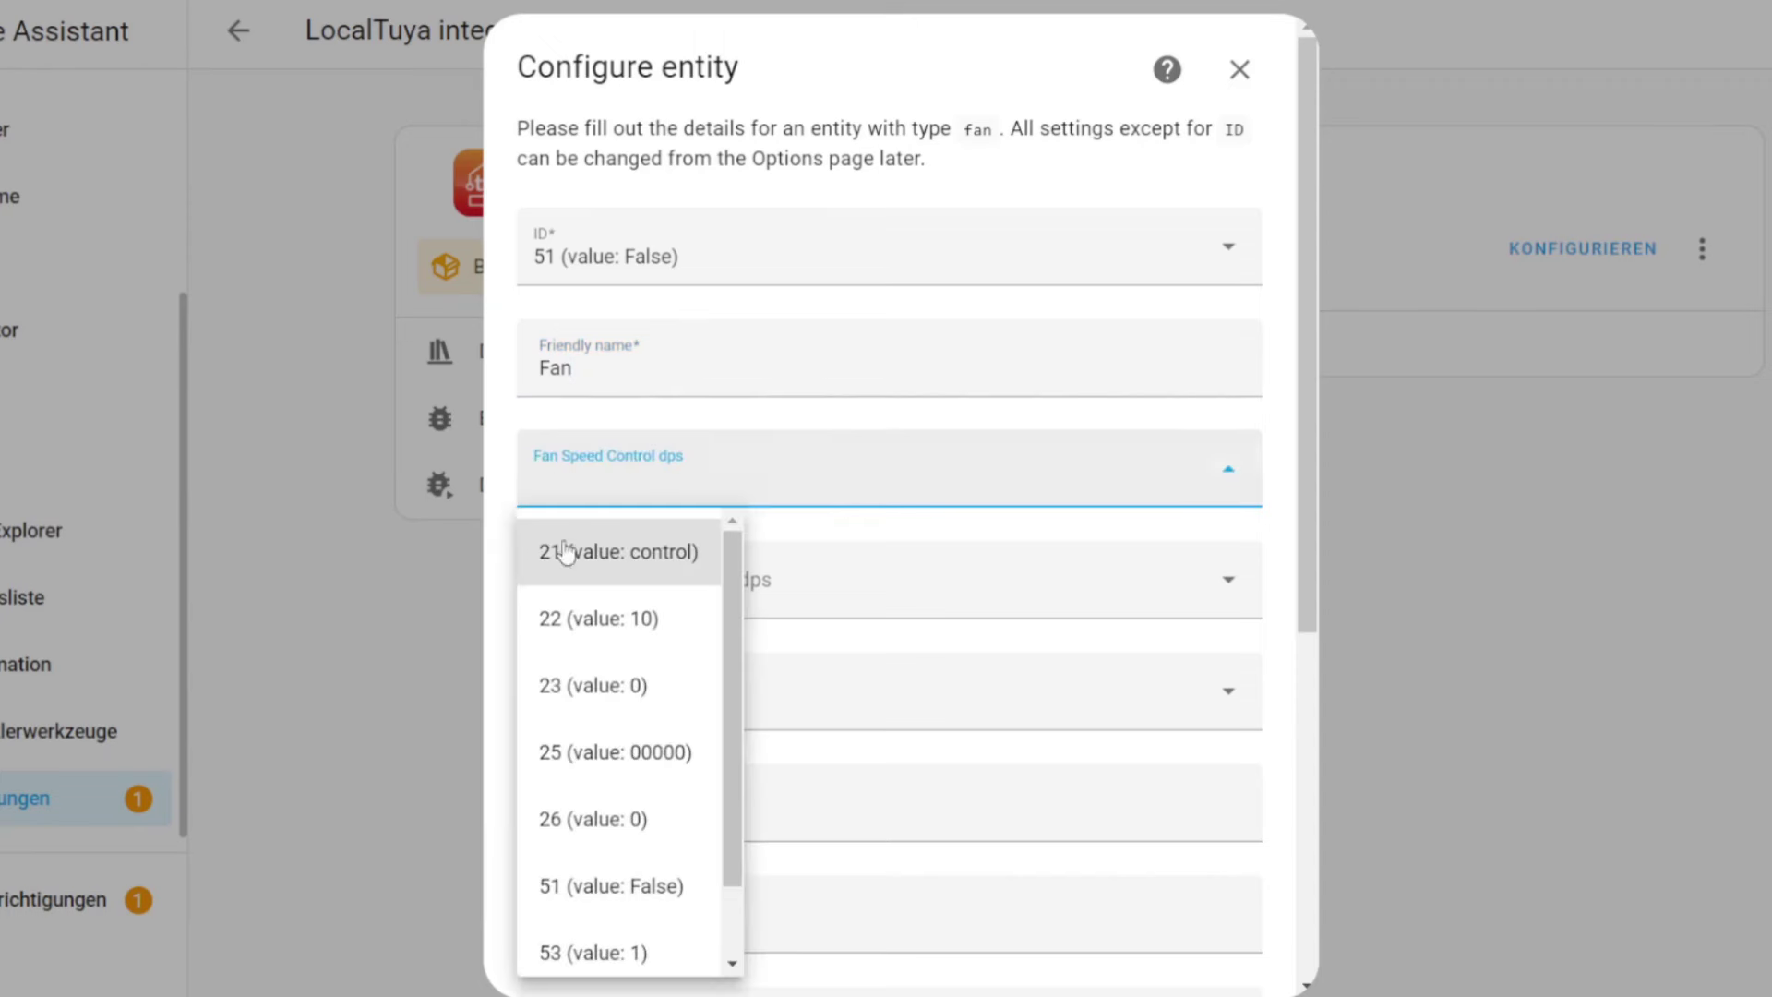
{"action": "left_click", "coordinate": [593, 955]}
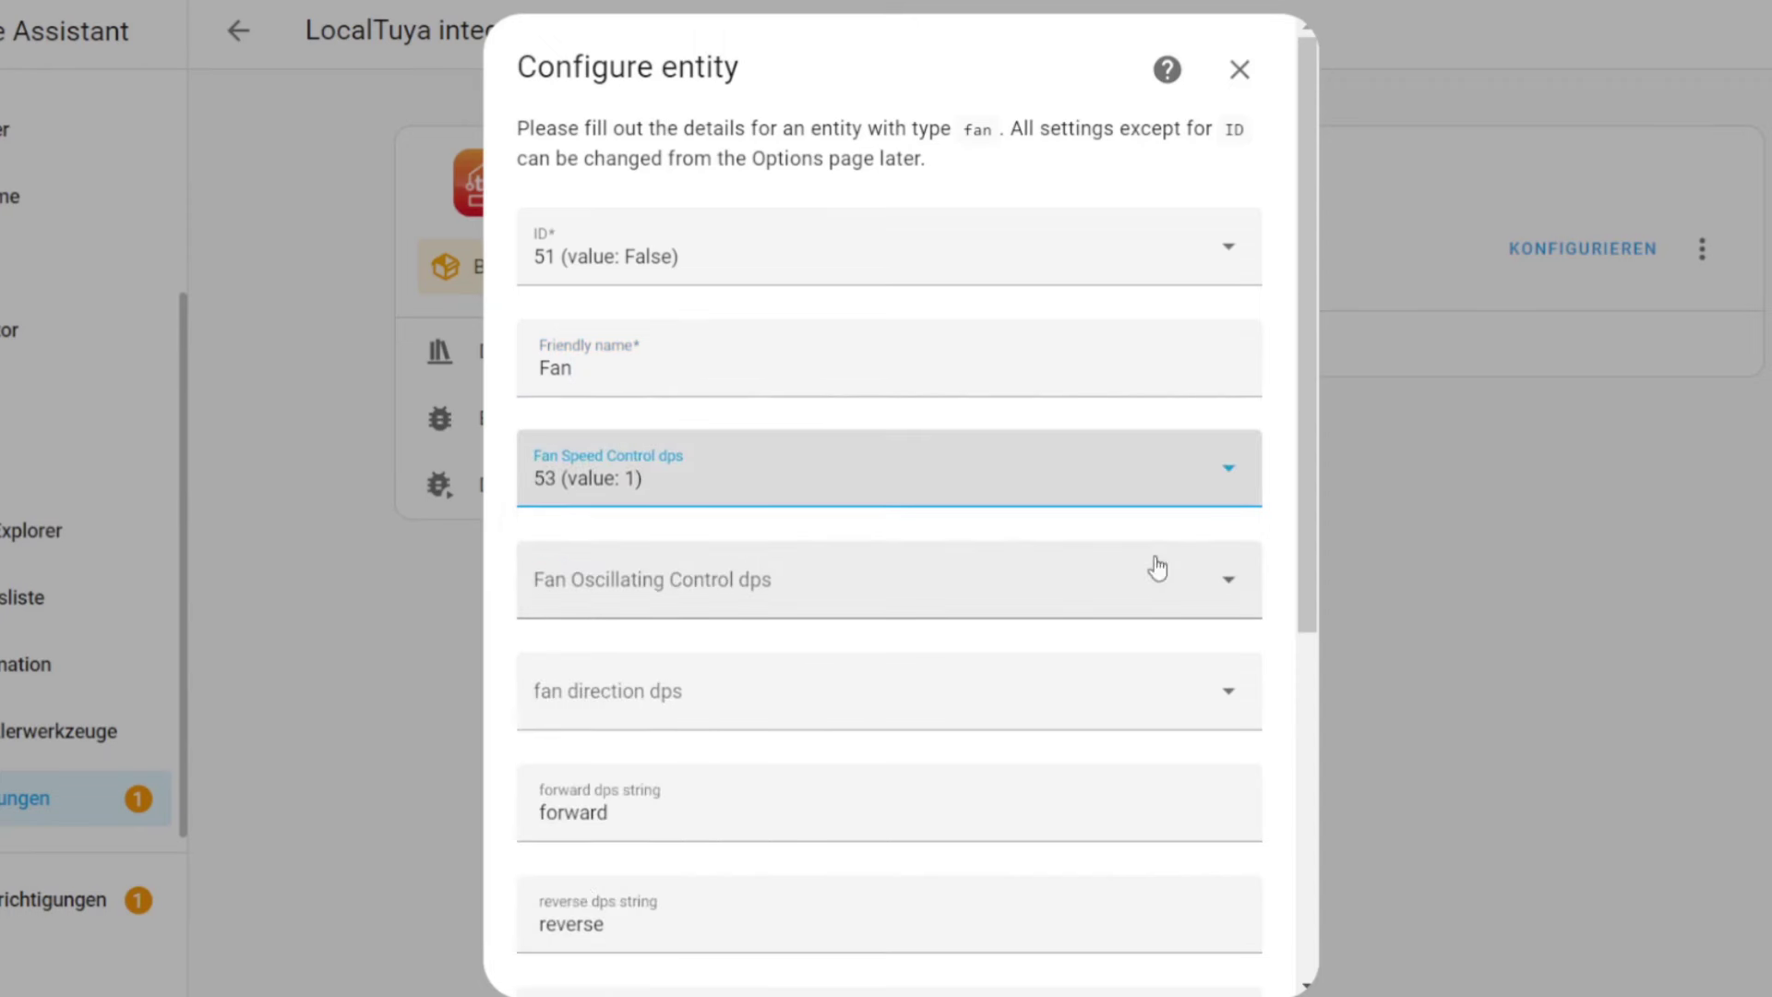
Submit the fan entity and finish the device setup without adding more entities.
{"action": "left_click_drag", "start_coordinate": [1314, 501], "coordinate": [1255, 942]}
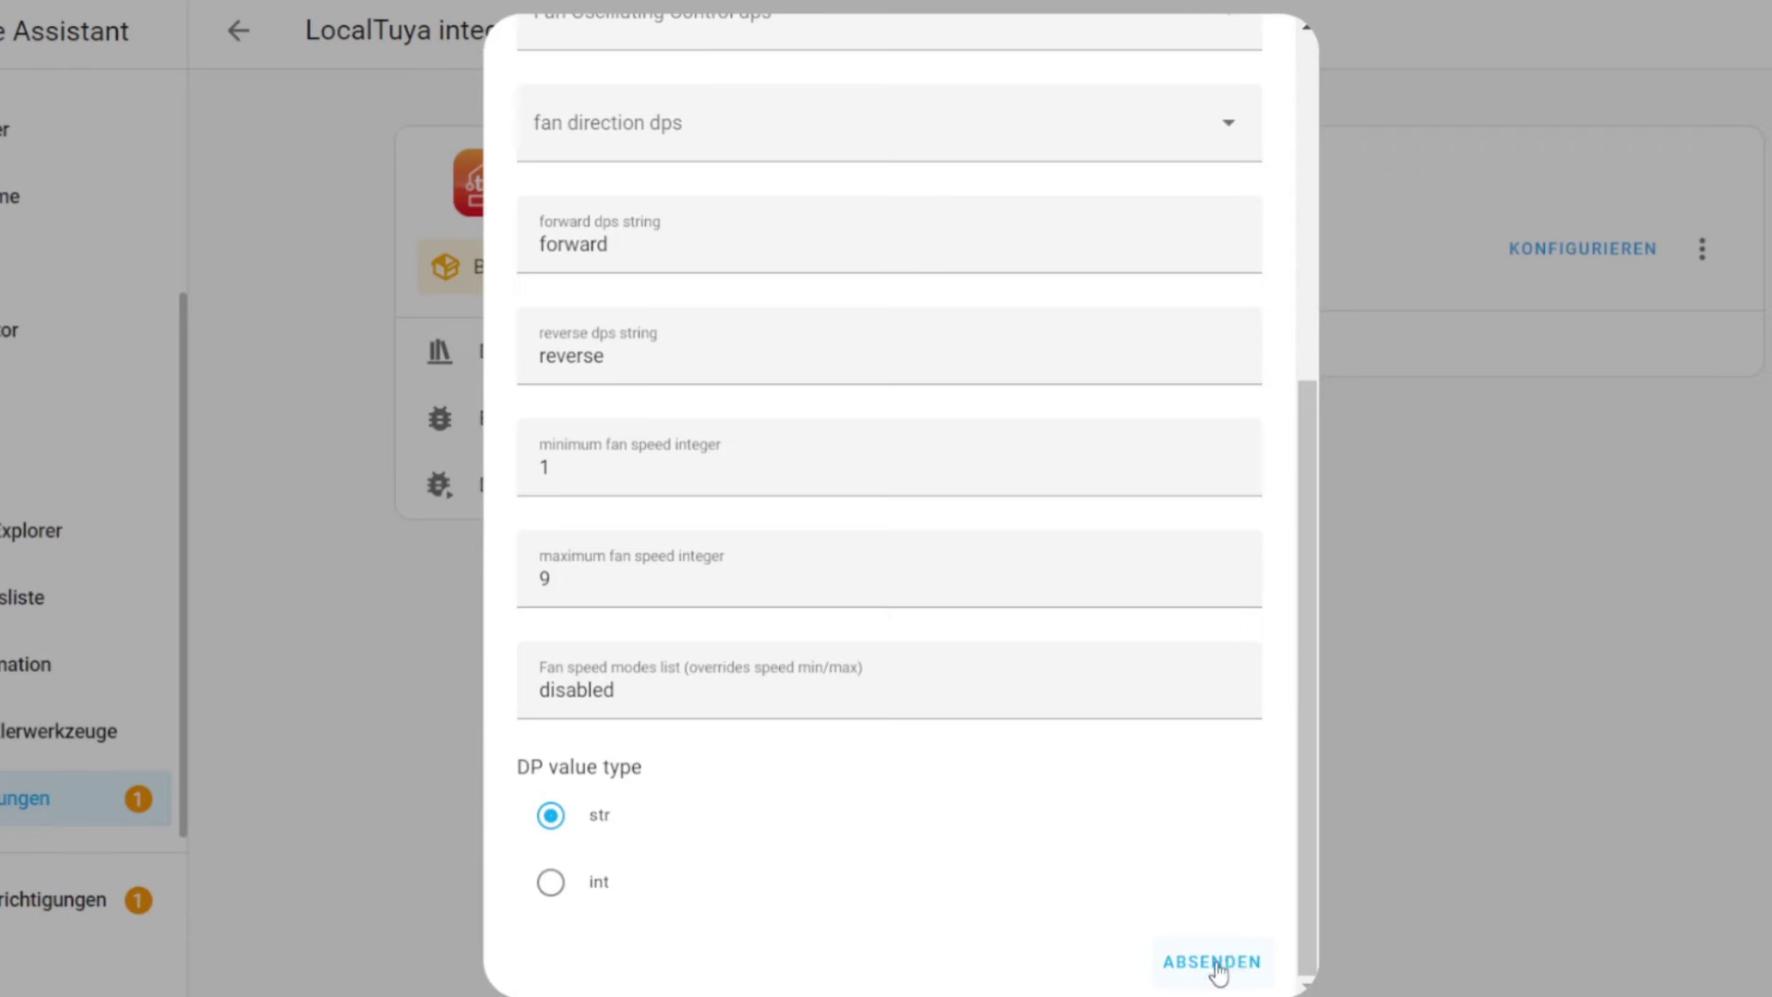
{"action": "left_click", "coordinate": [1218, 962]}
{"action": "left_click", "coordinate": [1089, 684]}
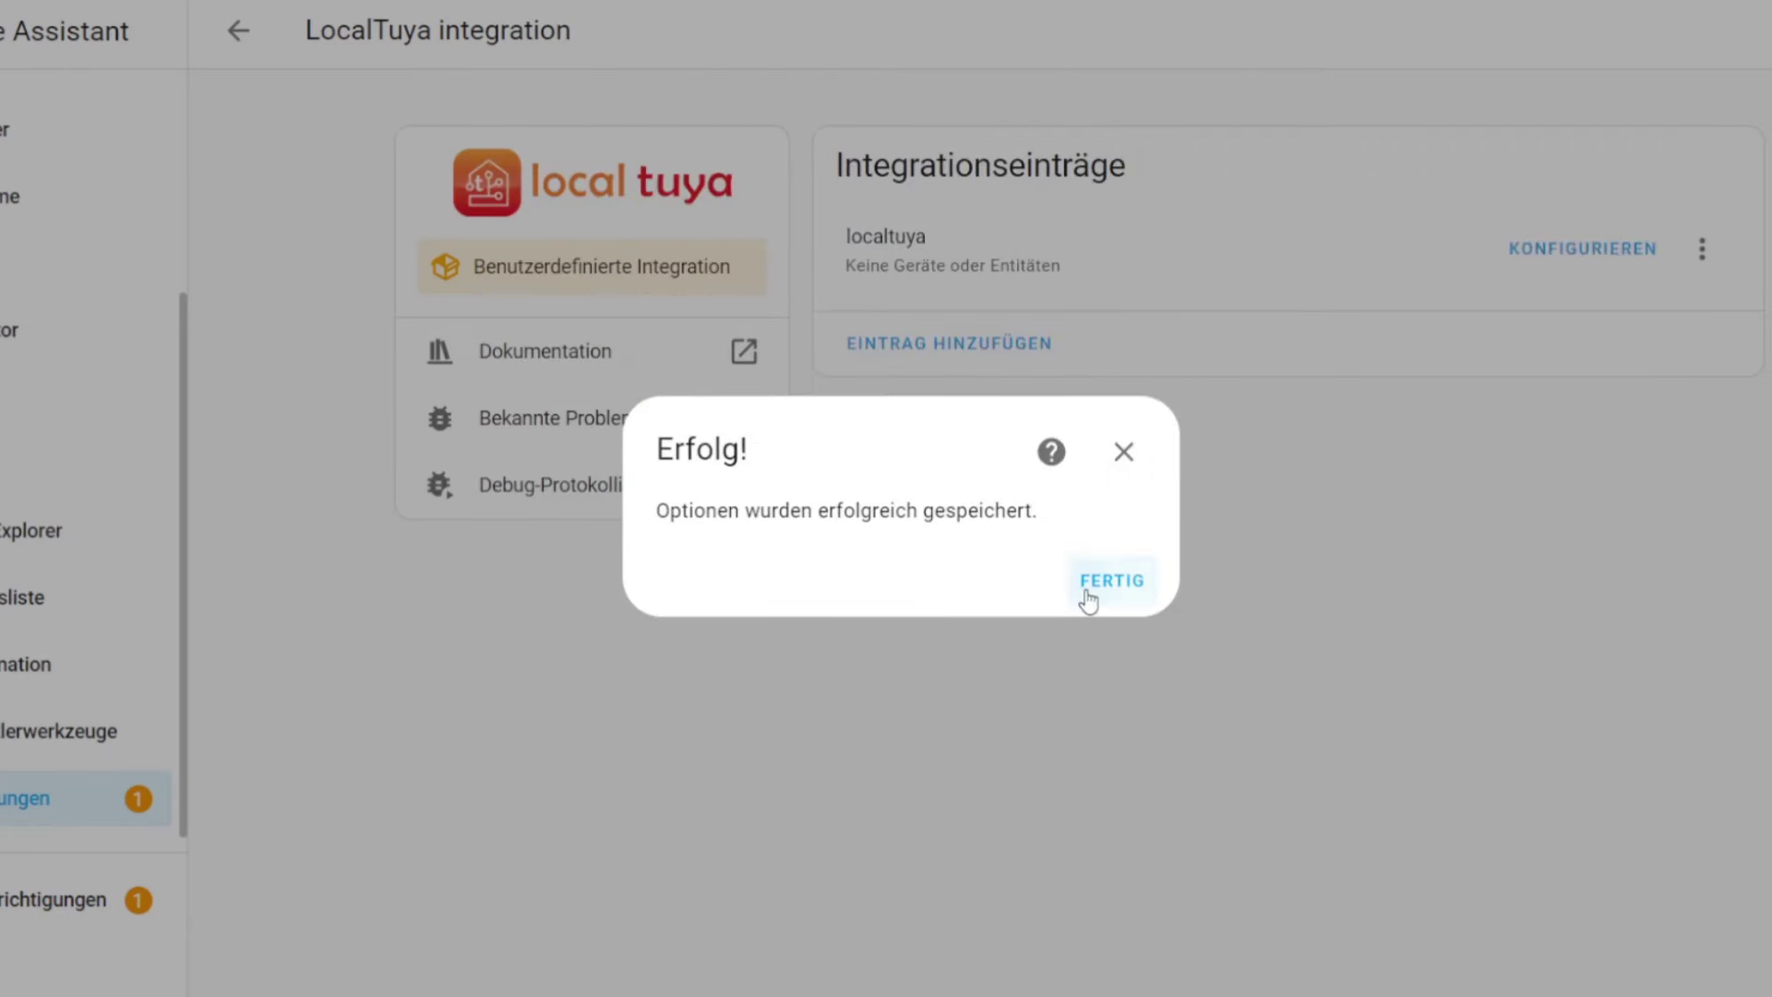
{"action": "left_click", "coordinate": [1087, 591]}
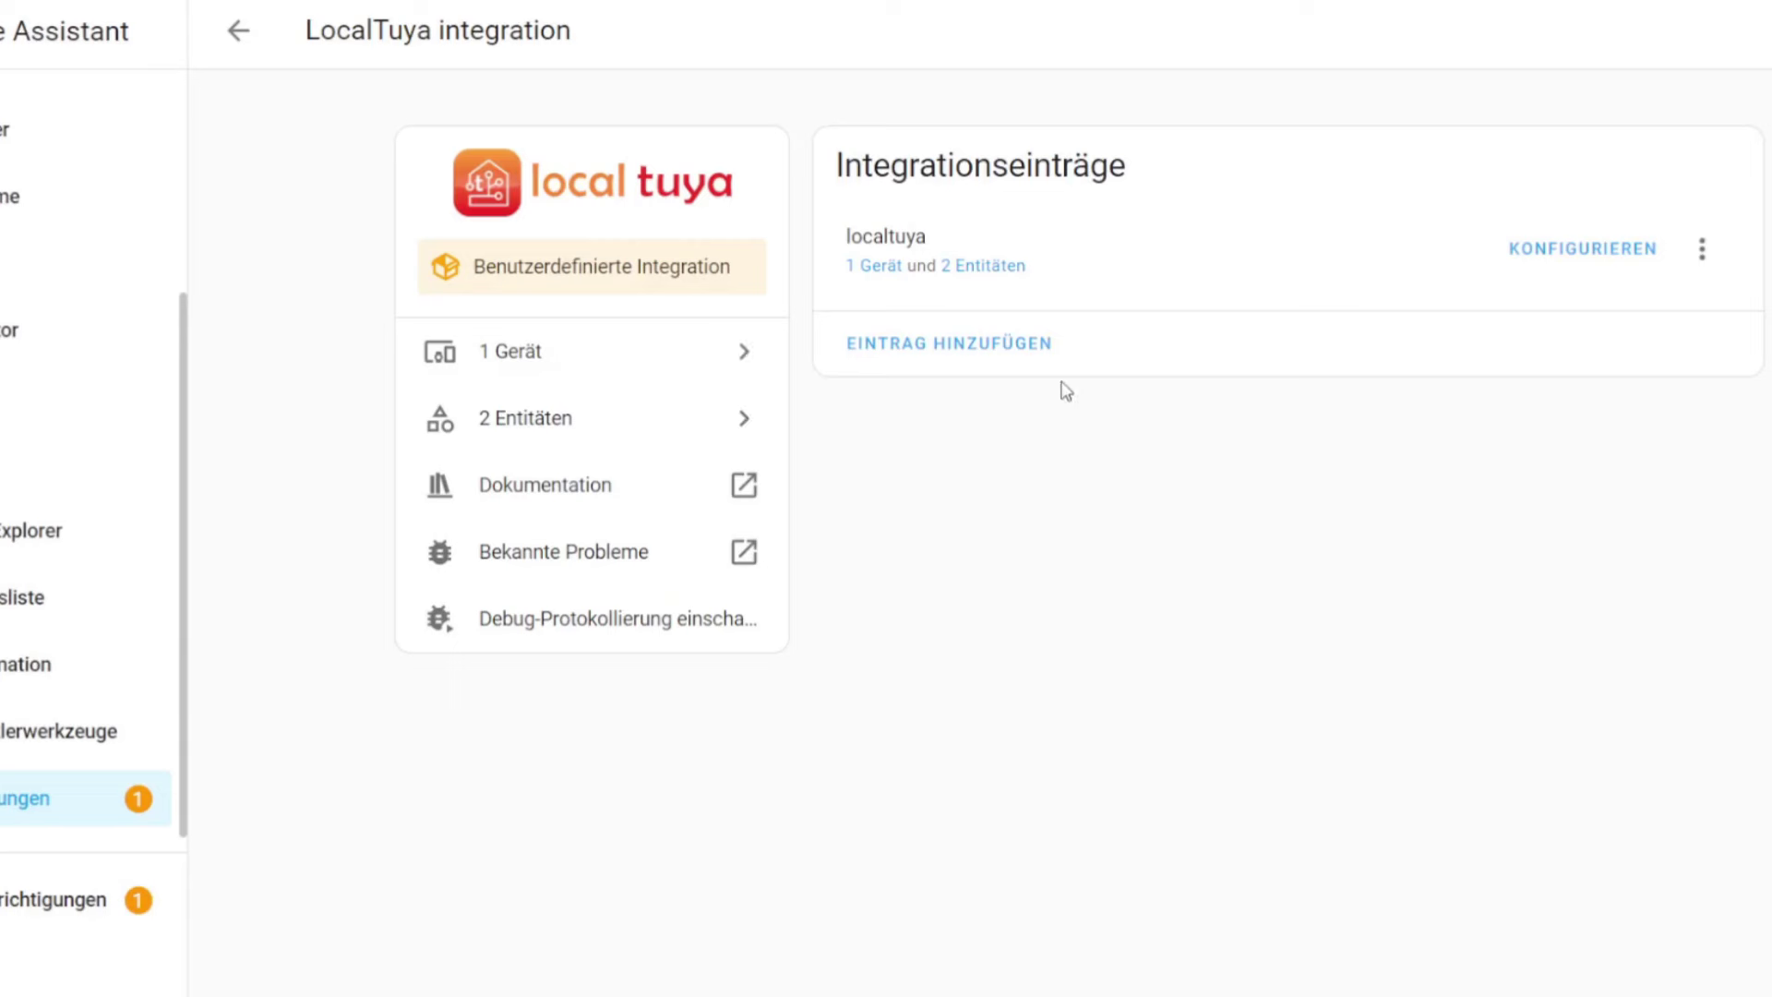
Open the Ledvance device's page, switch the fan on, and adjust its speed in the fan's controls.
{"action": "left_click", "coordinate": [966, 278]}
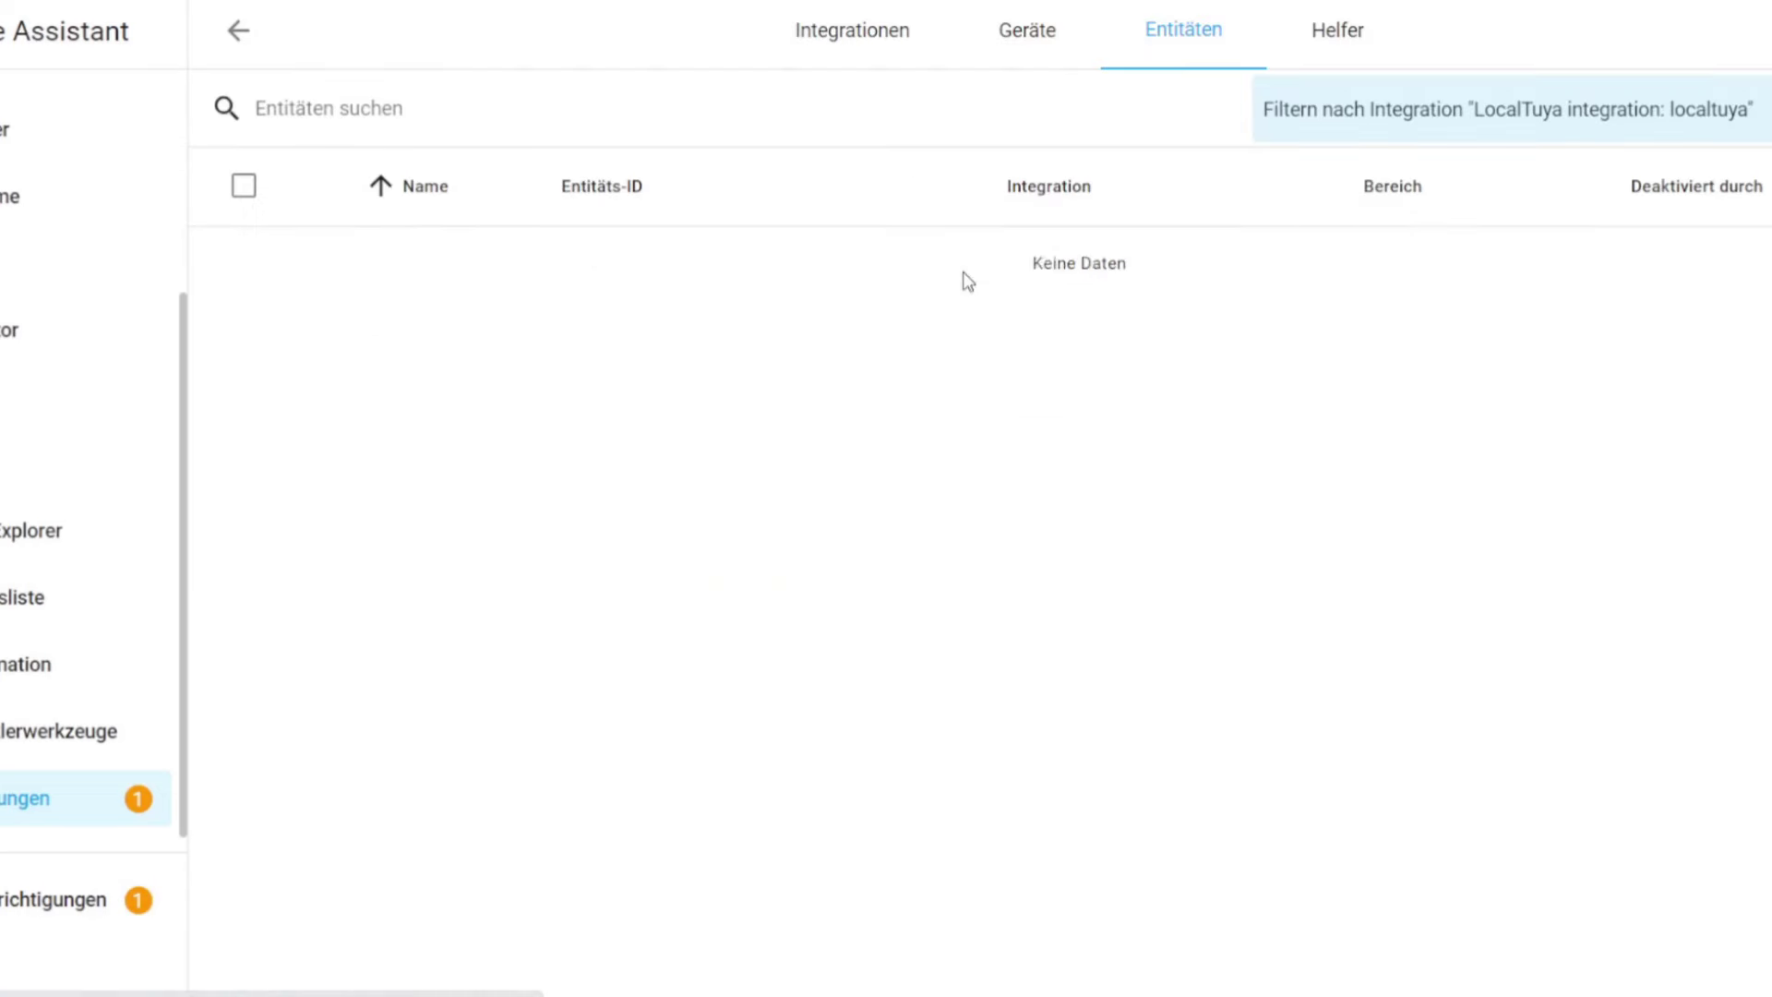
{"action": "left_click", "coordinate": [237, 36]}
{"action": "left_click", "coordinate": [868, 268]}
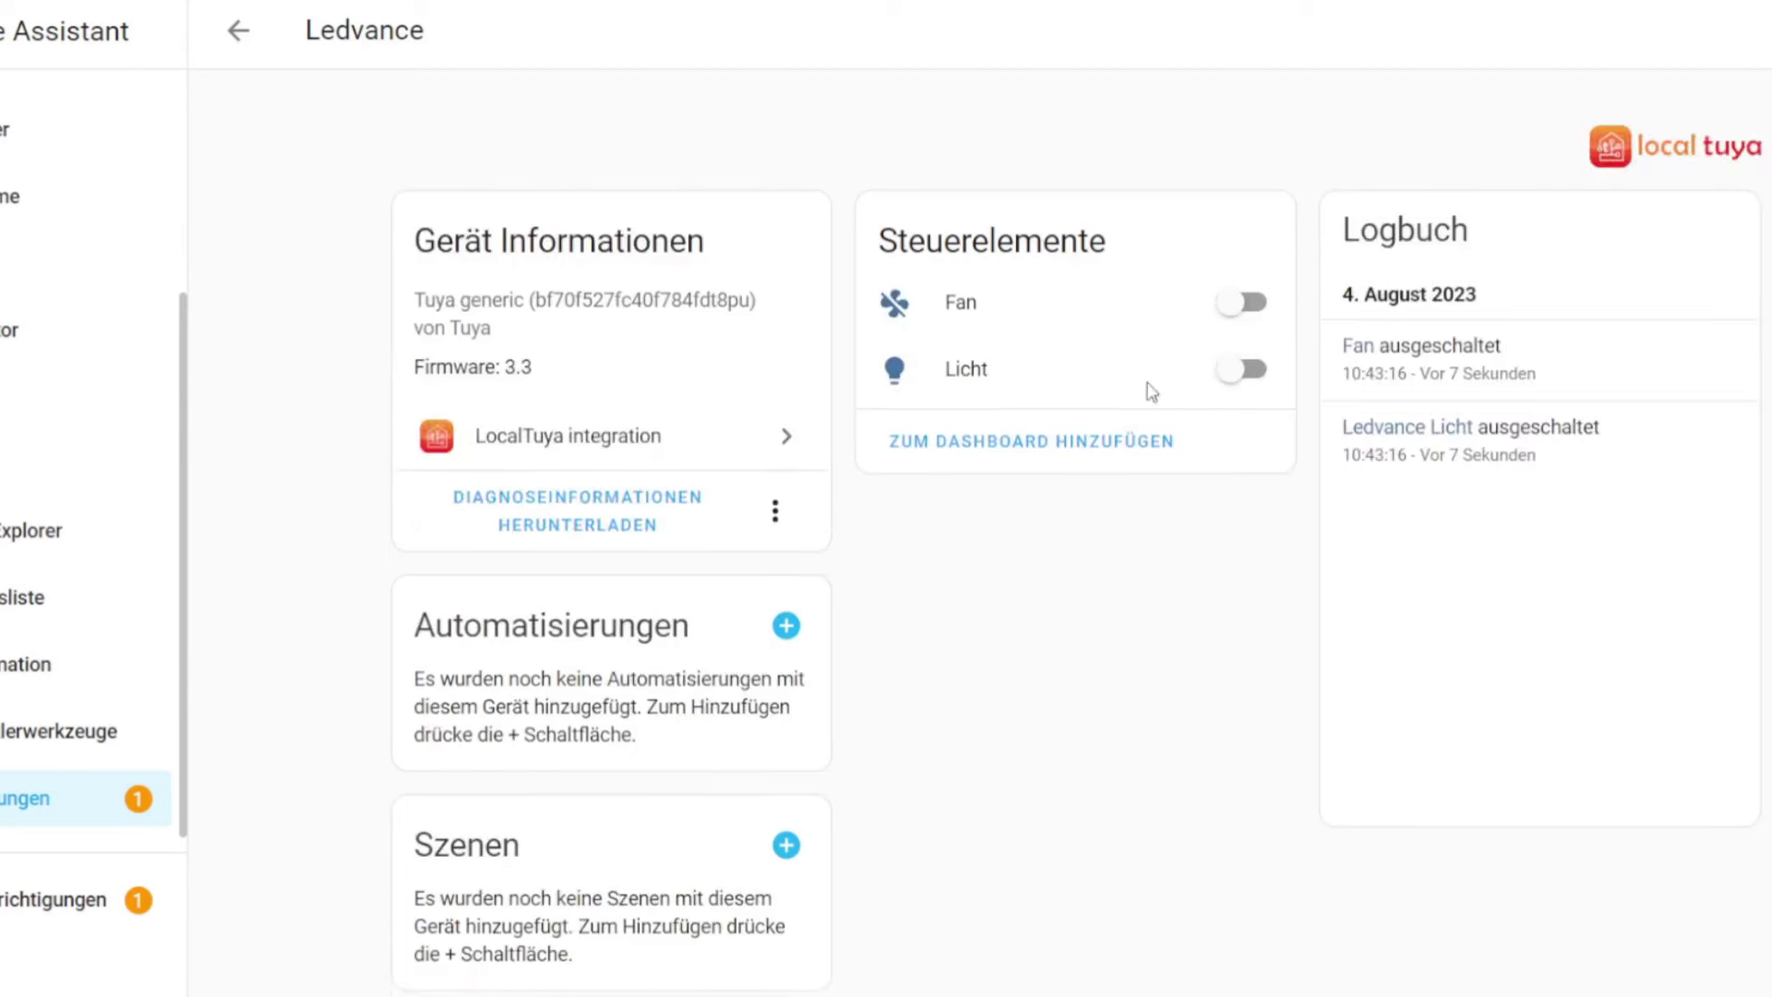
{"action": "left_click", "coordinate": [1232, 320]}
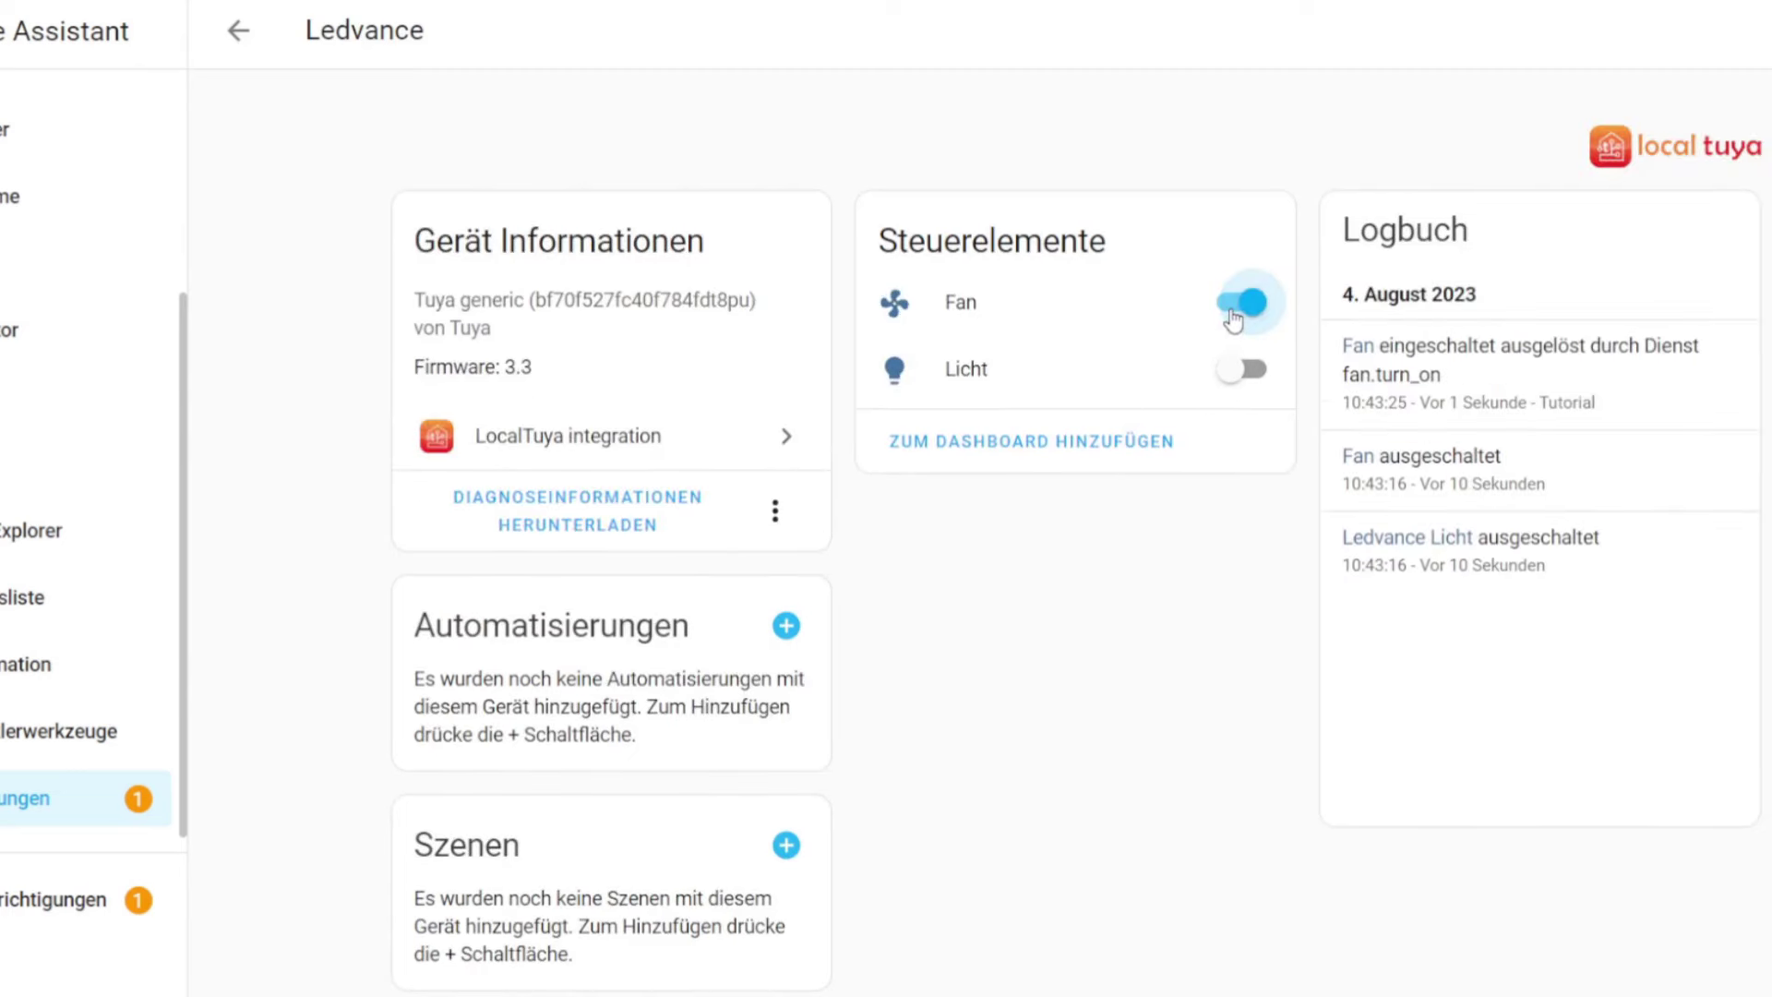
{"action": "left_click", "coordinate": [961, 310]}
{"action": "left_click_drag", "start_coordinate": [909, 755], "coordinate": [918, 219]}
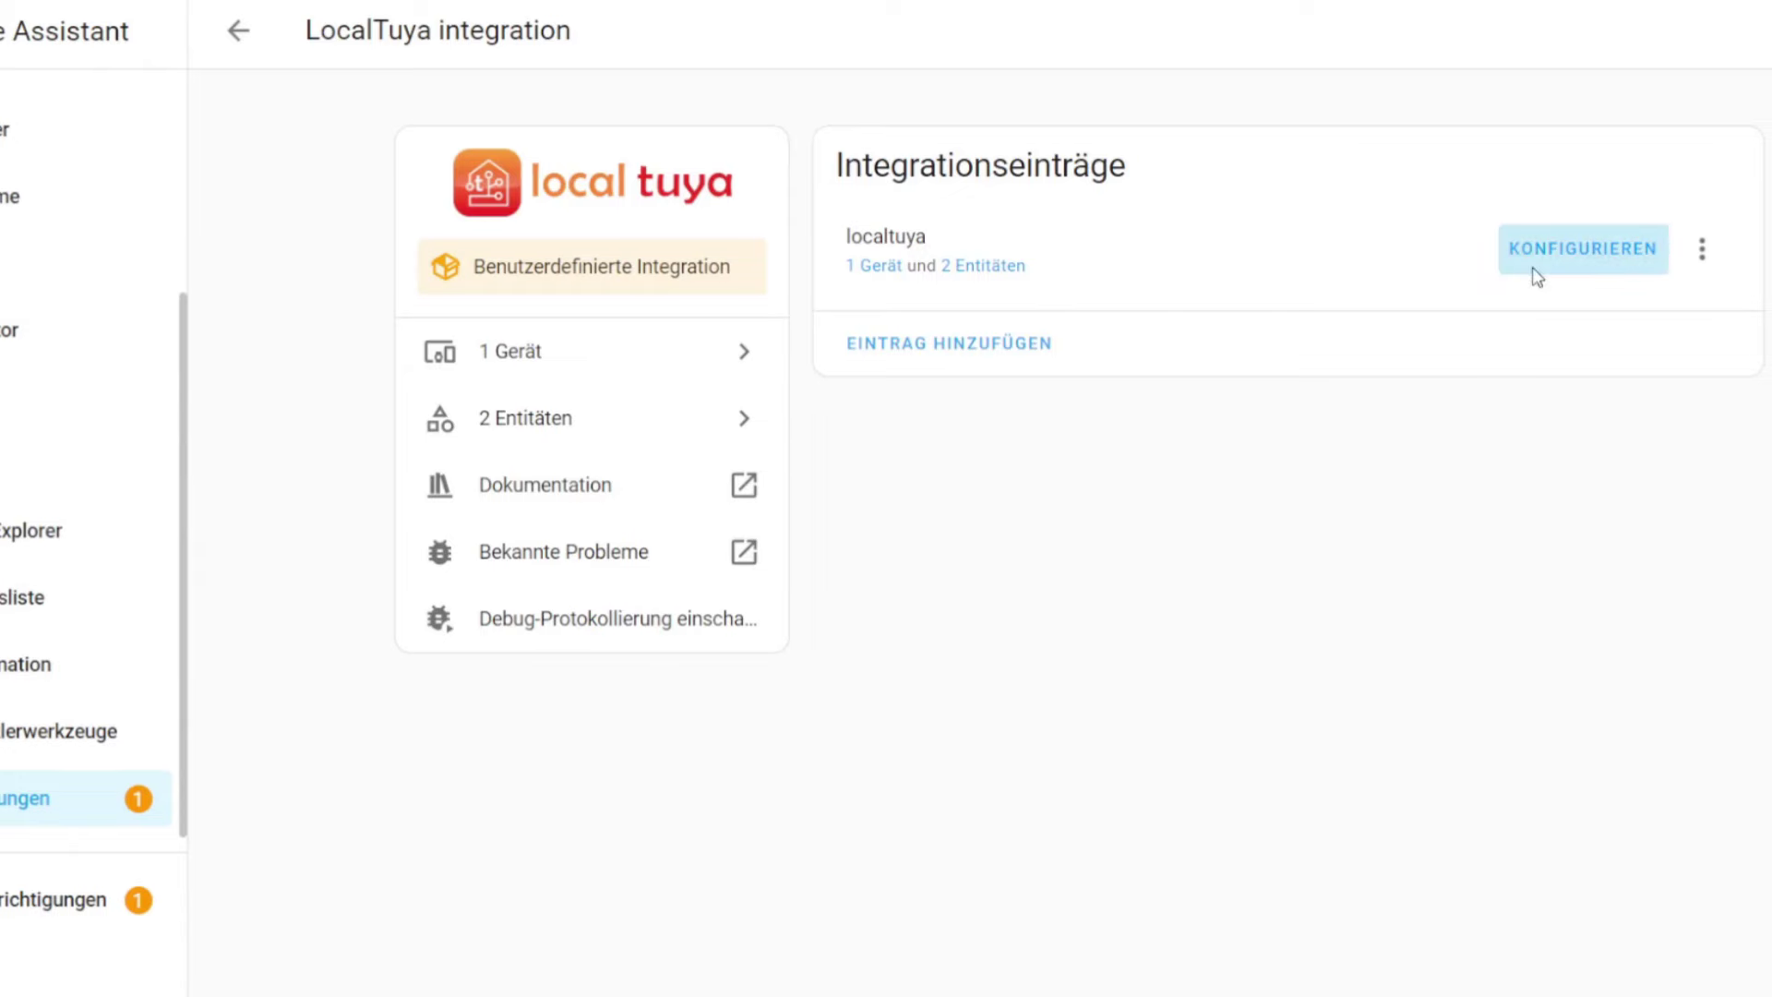
Start reconfiguring the localtuya entry with the "Edit a device" action and pick the configured Ledvance device.
{"action": "left_click", "coordinate": [1530, 264]}
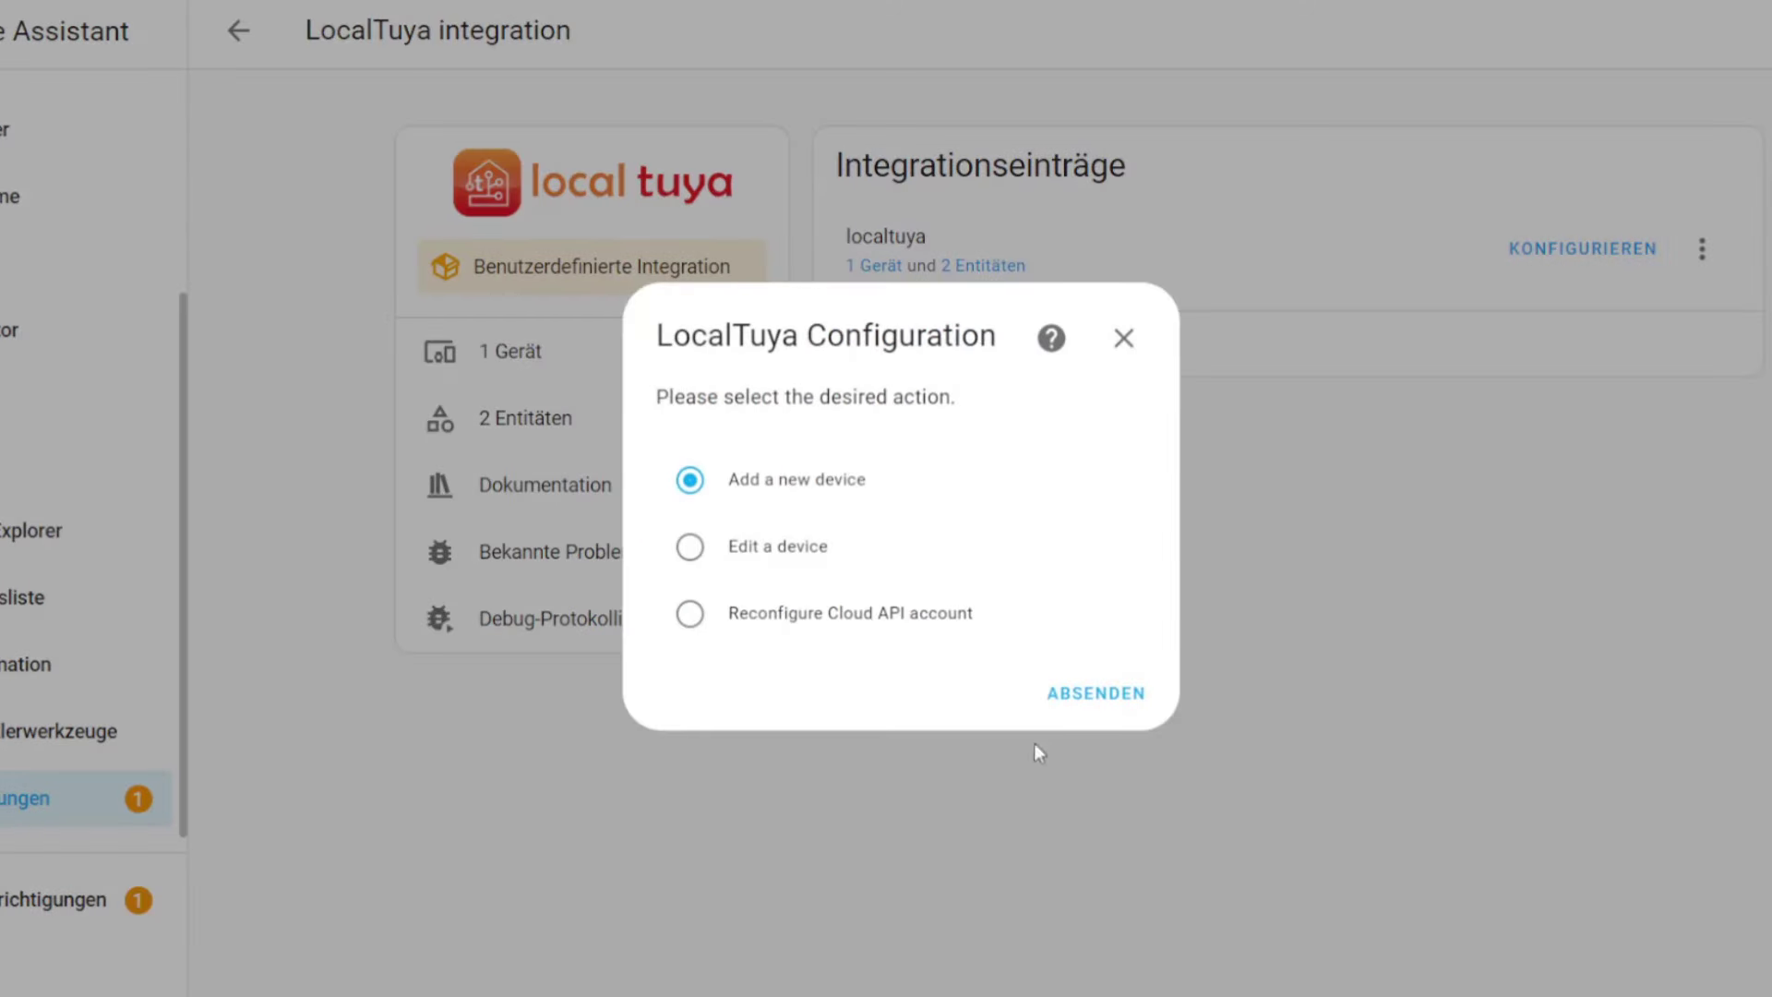
{"action": "left_click", "coordinate": [755, 548]}
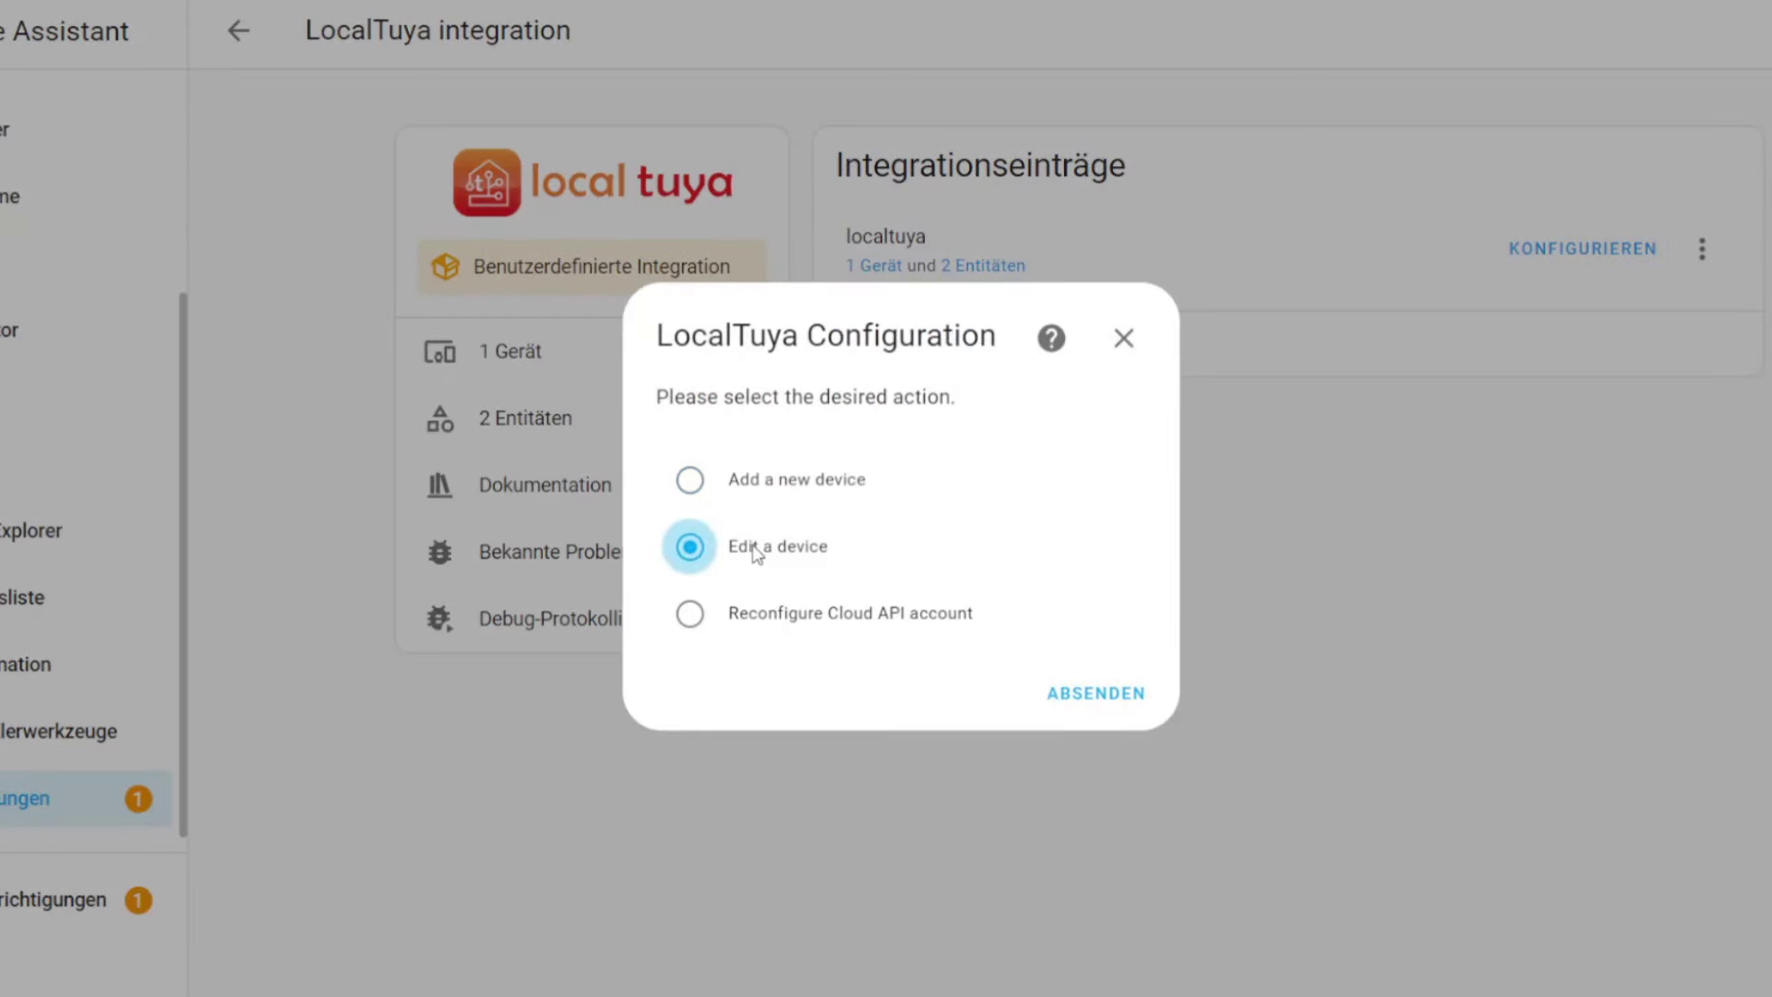
{"action": "left_click", "coordinate": [1071, 701]}
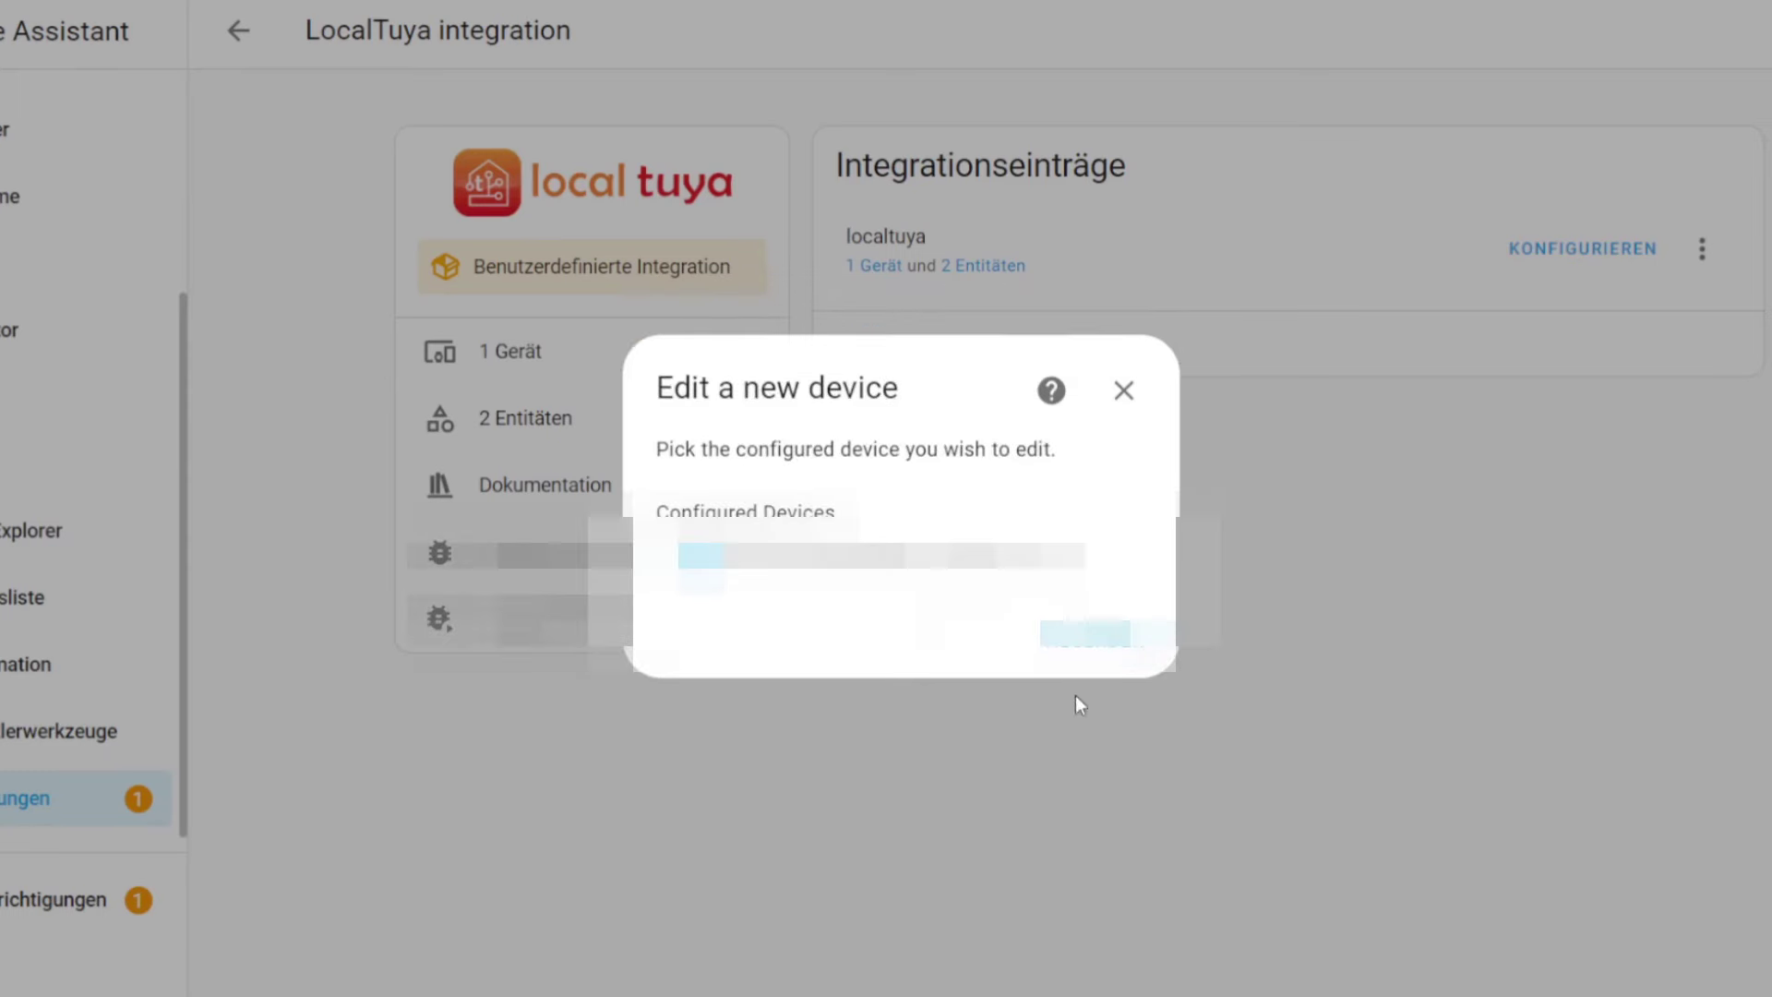
{"action": "left_click", "coordinate": [1095, 655]}
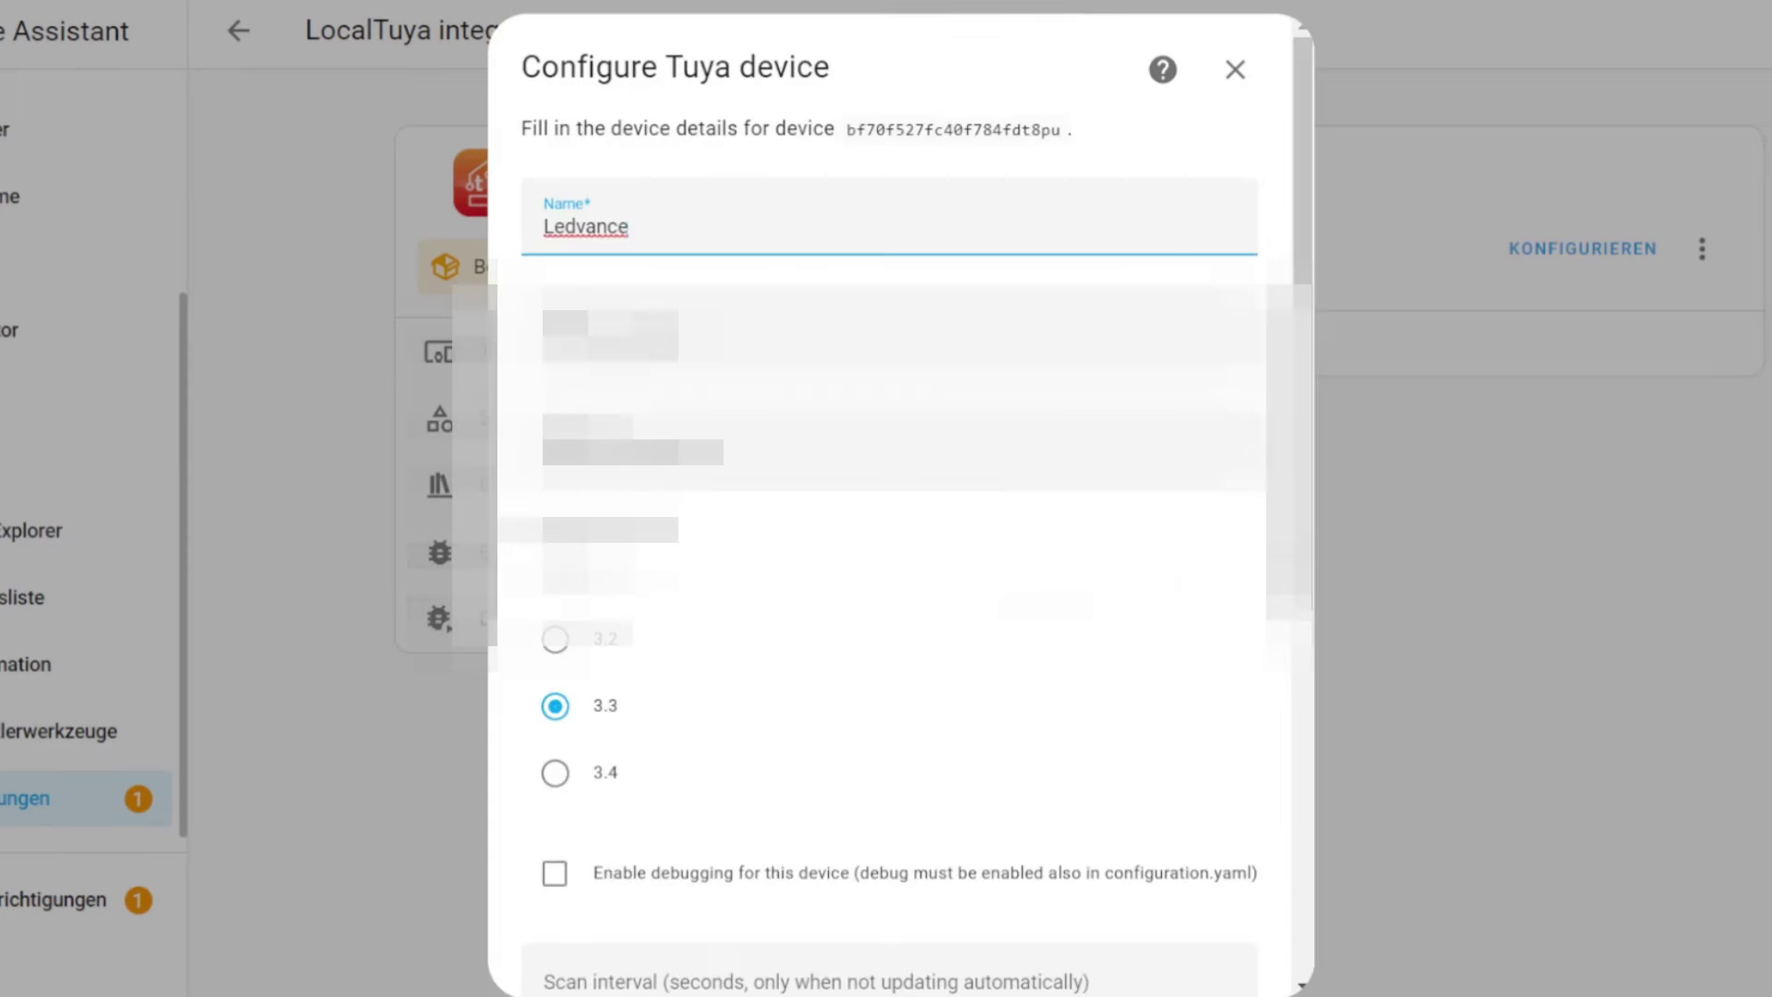
Submit the Ledvance device details with both entities kept, and submit the light entity's existing settings.
{"action": "scroll", "coordinate": [890, 499], "scroll_direction": "down", "scroll_amount": 7}
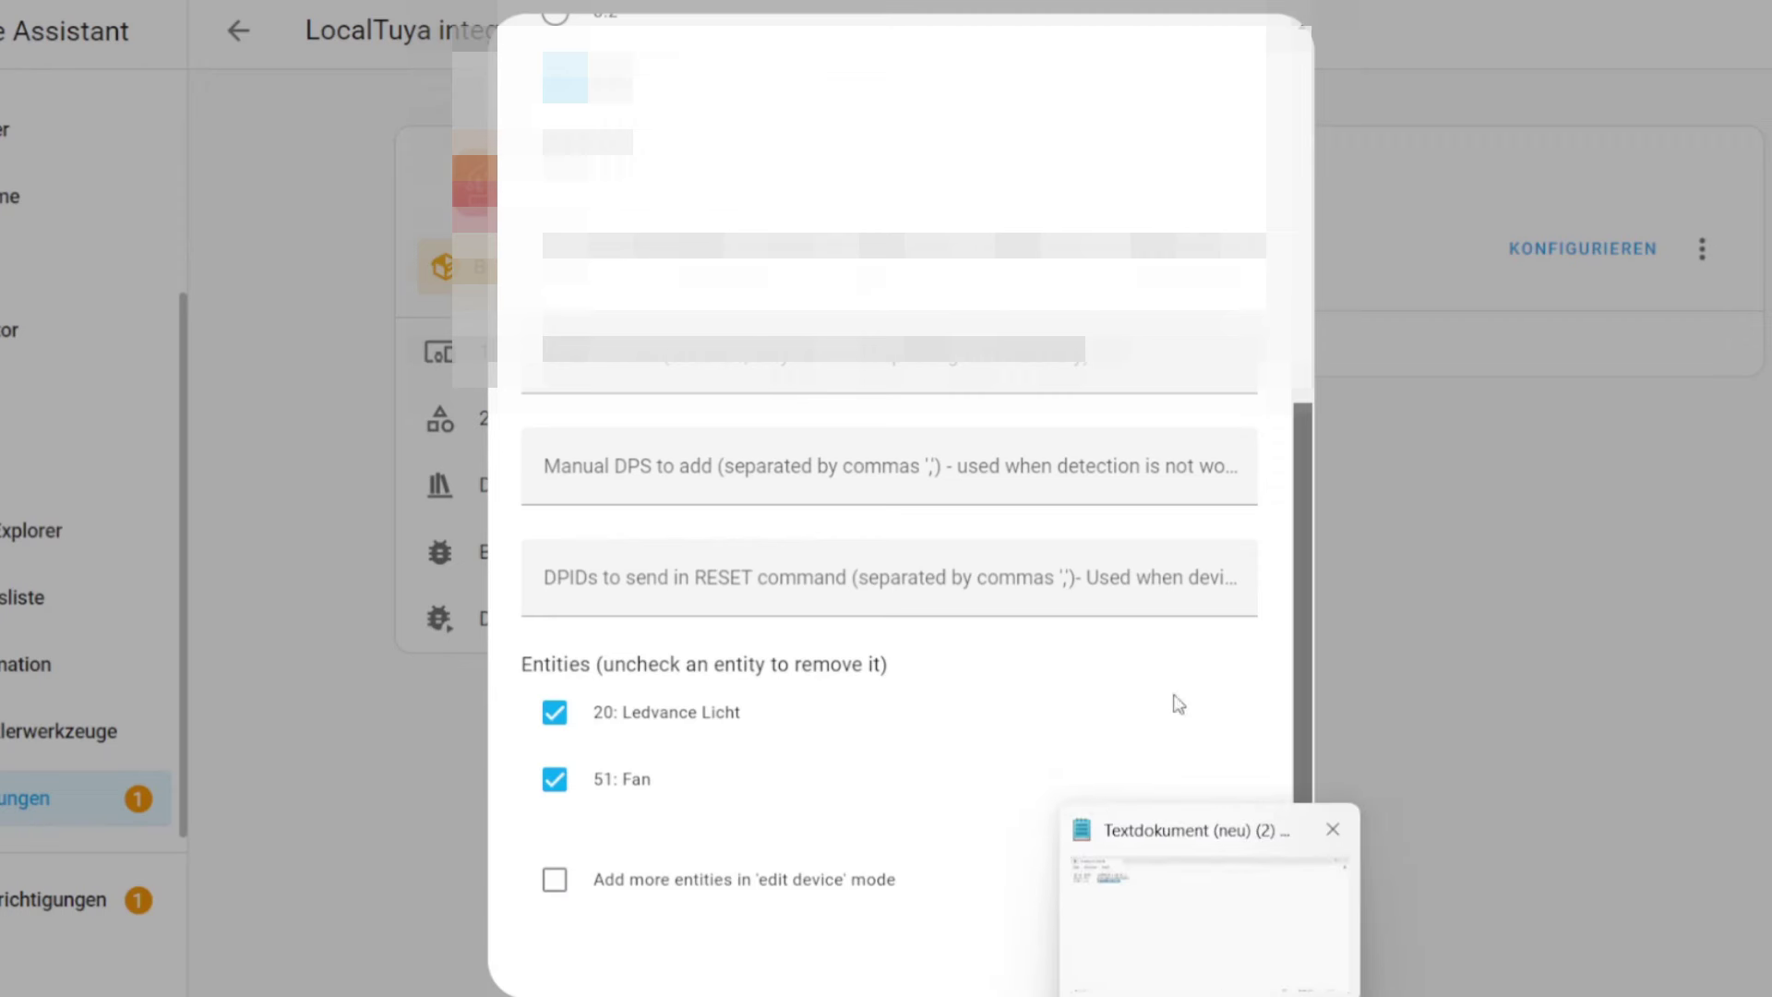
{"action": "left_click", "coordinate": [1209, 962]}
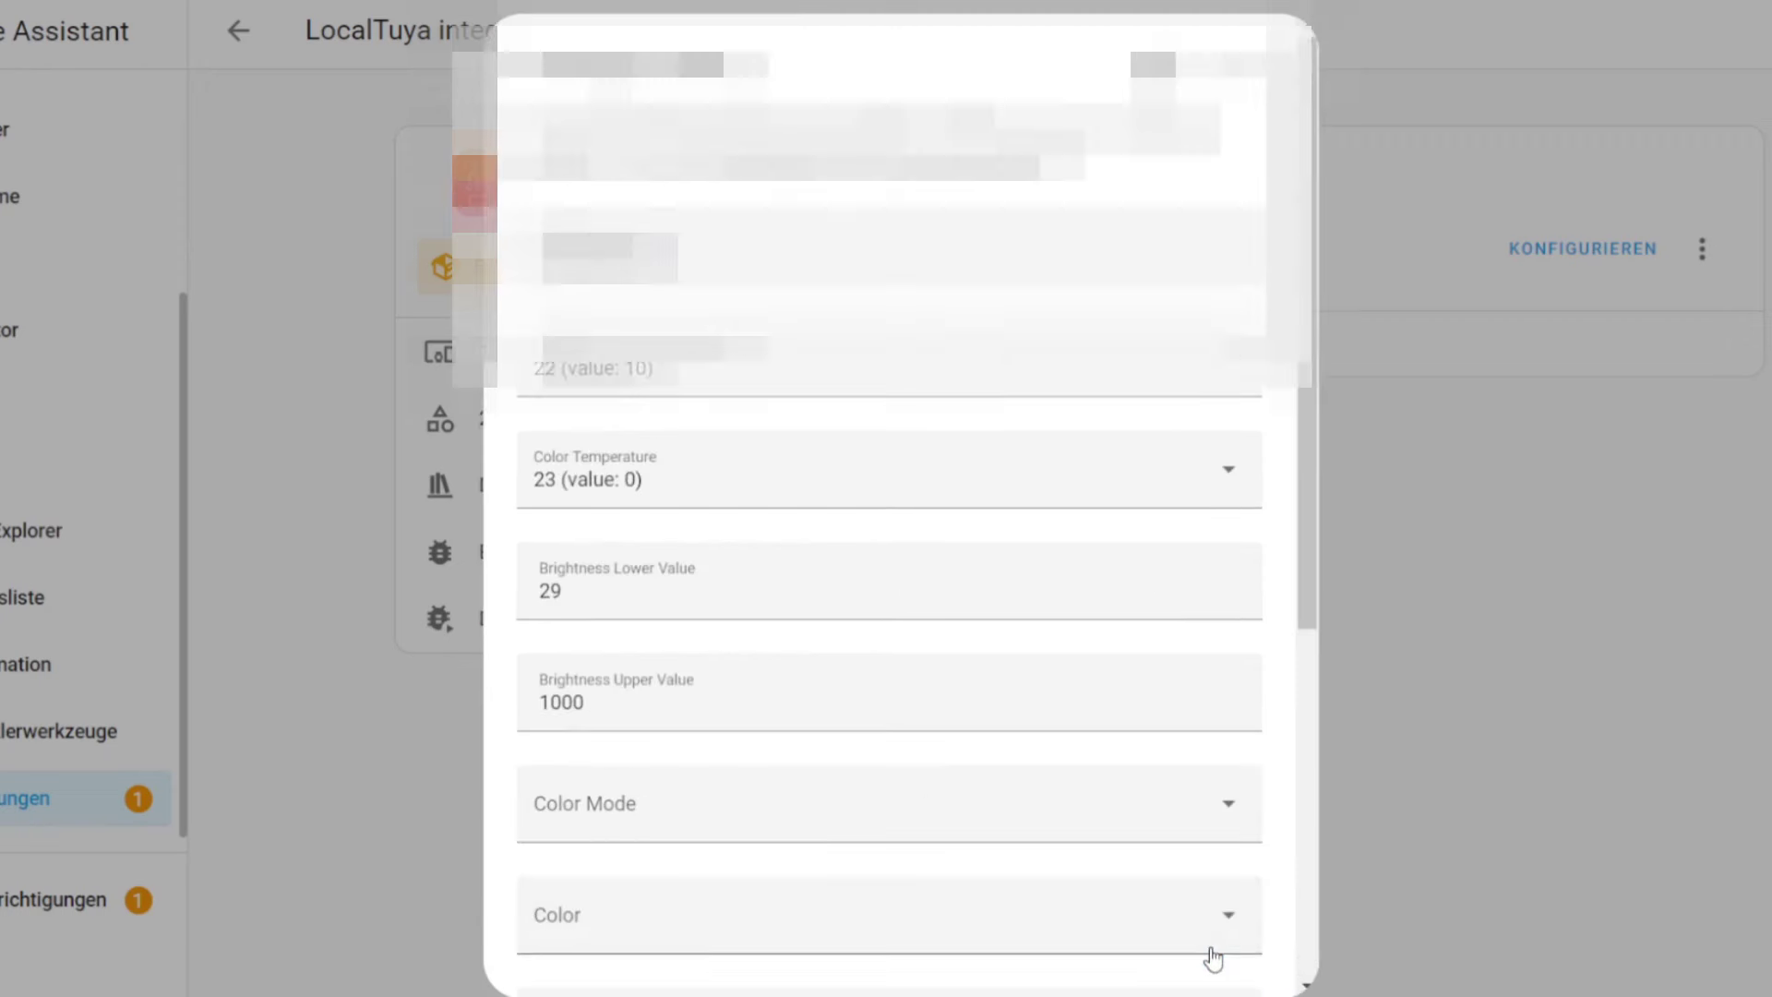
{"action": "left_click_drag", "start_coordinate": [1311, 614], "coordinate": [1310, 961]}
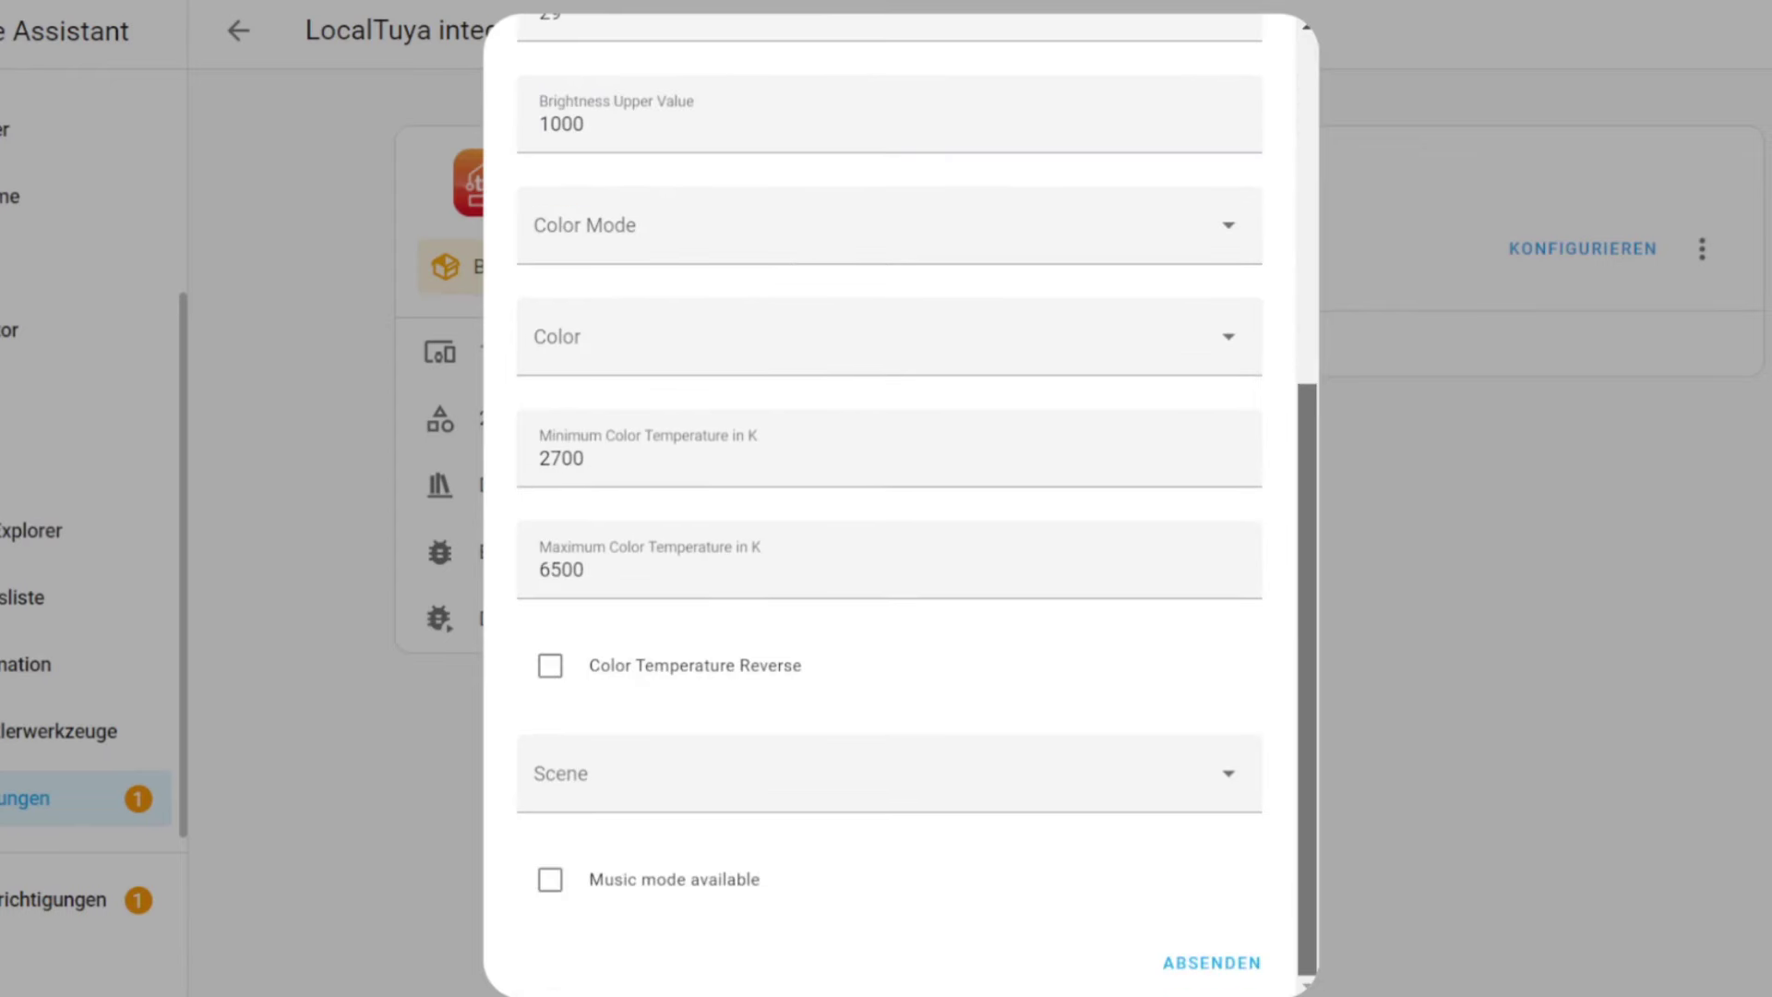
{"action": "left_click", "coordinate": [1177, 963]}
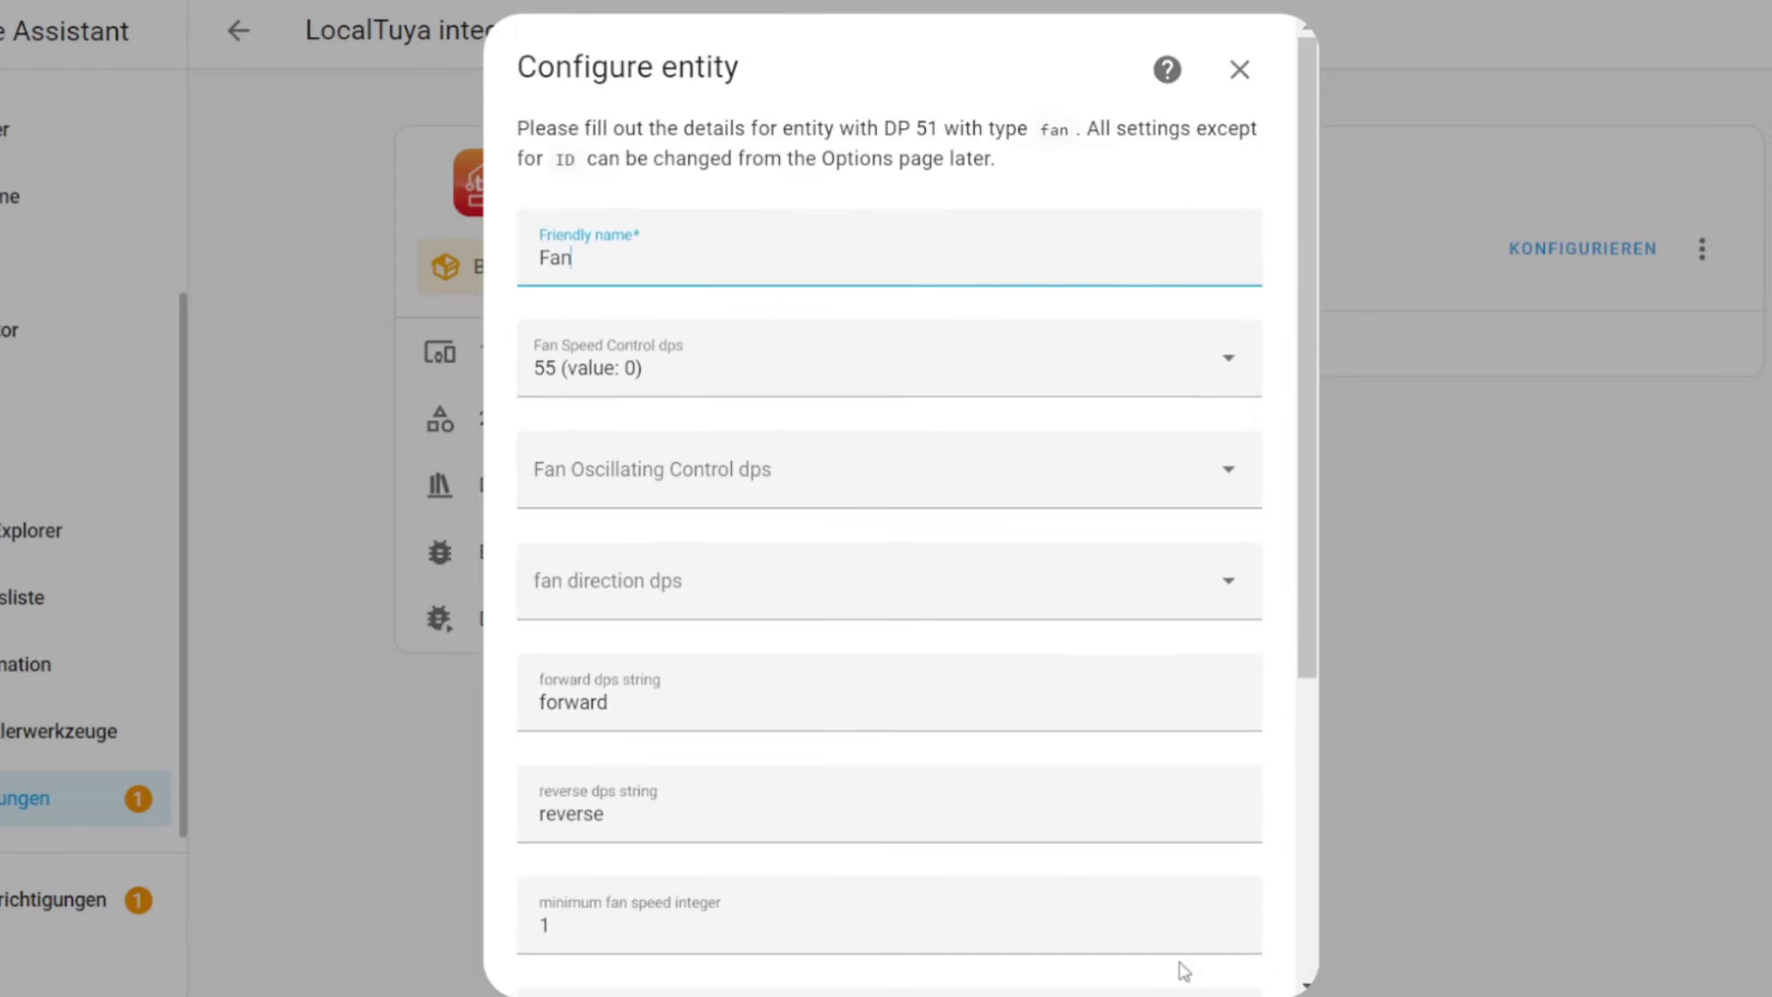
Assign the fan entity's speed control to 53, set the maximum fan speed to 3, and save the options.
{"action": "left_click", "coordinate": [651, 381]}
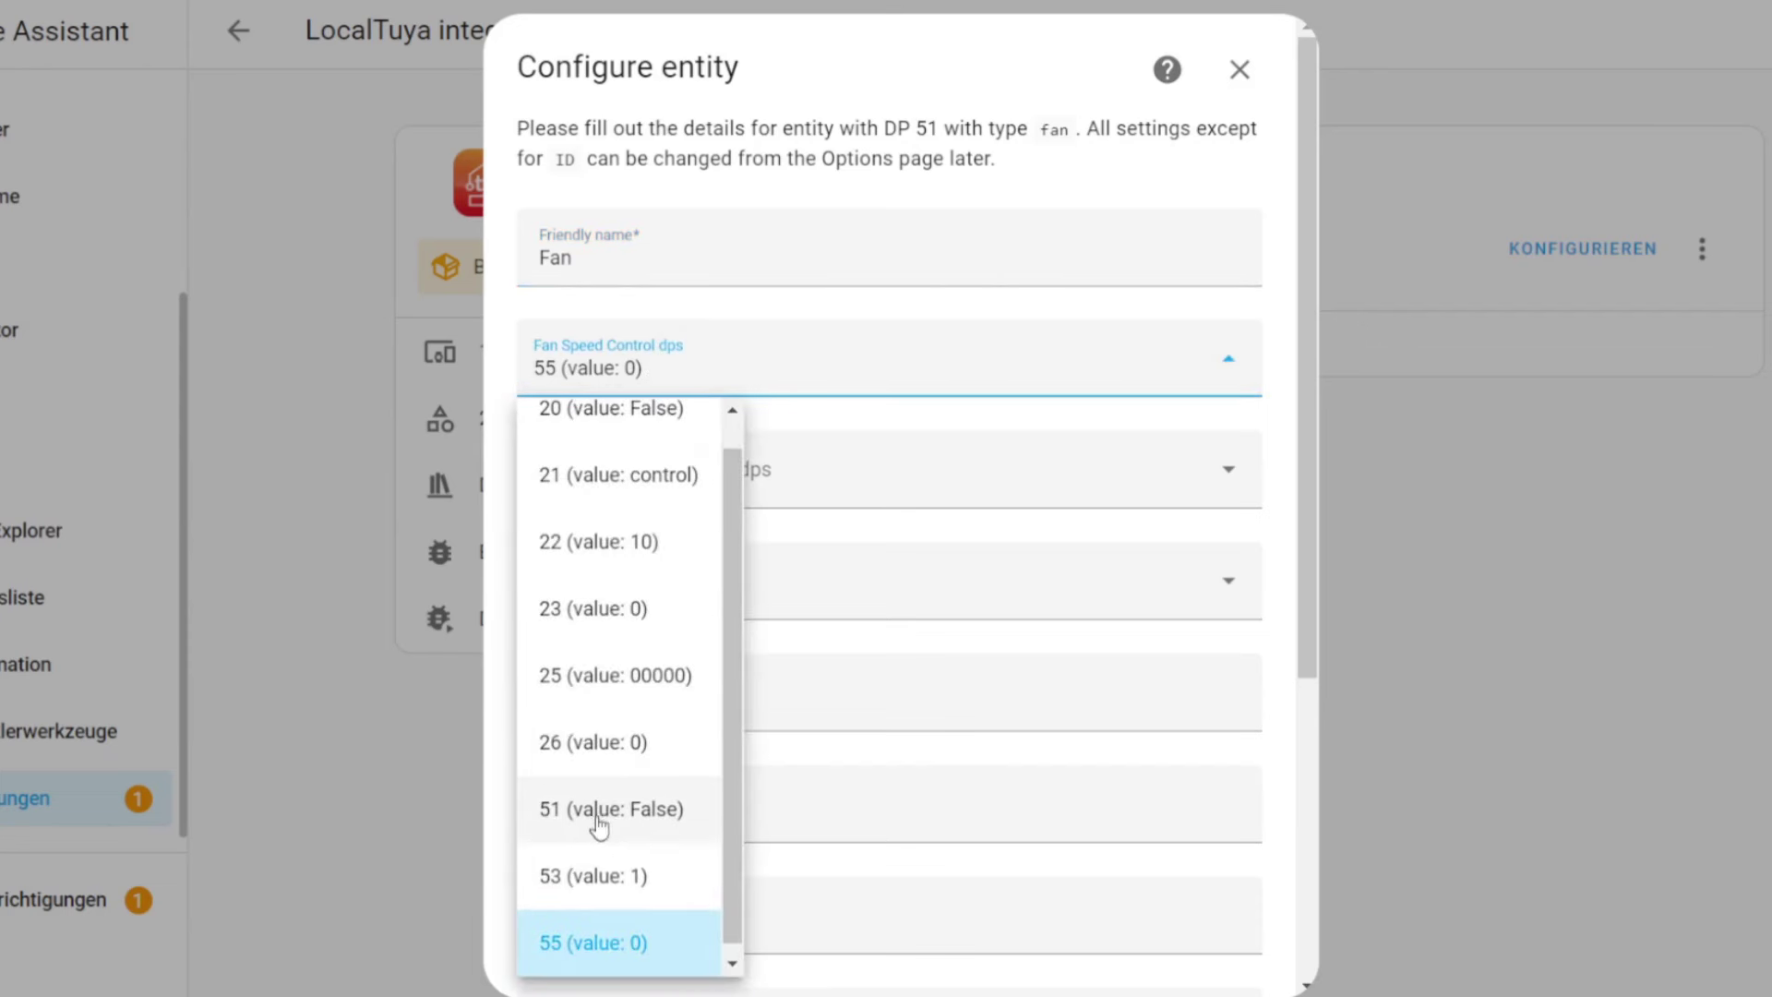
{"action": "left_click", "coordinate": [604, 876]}
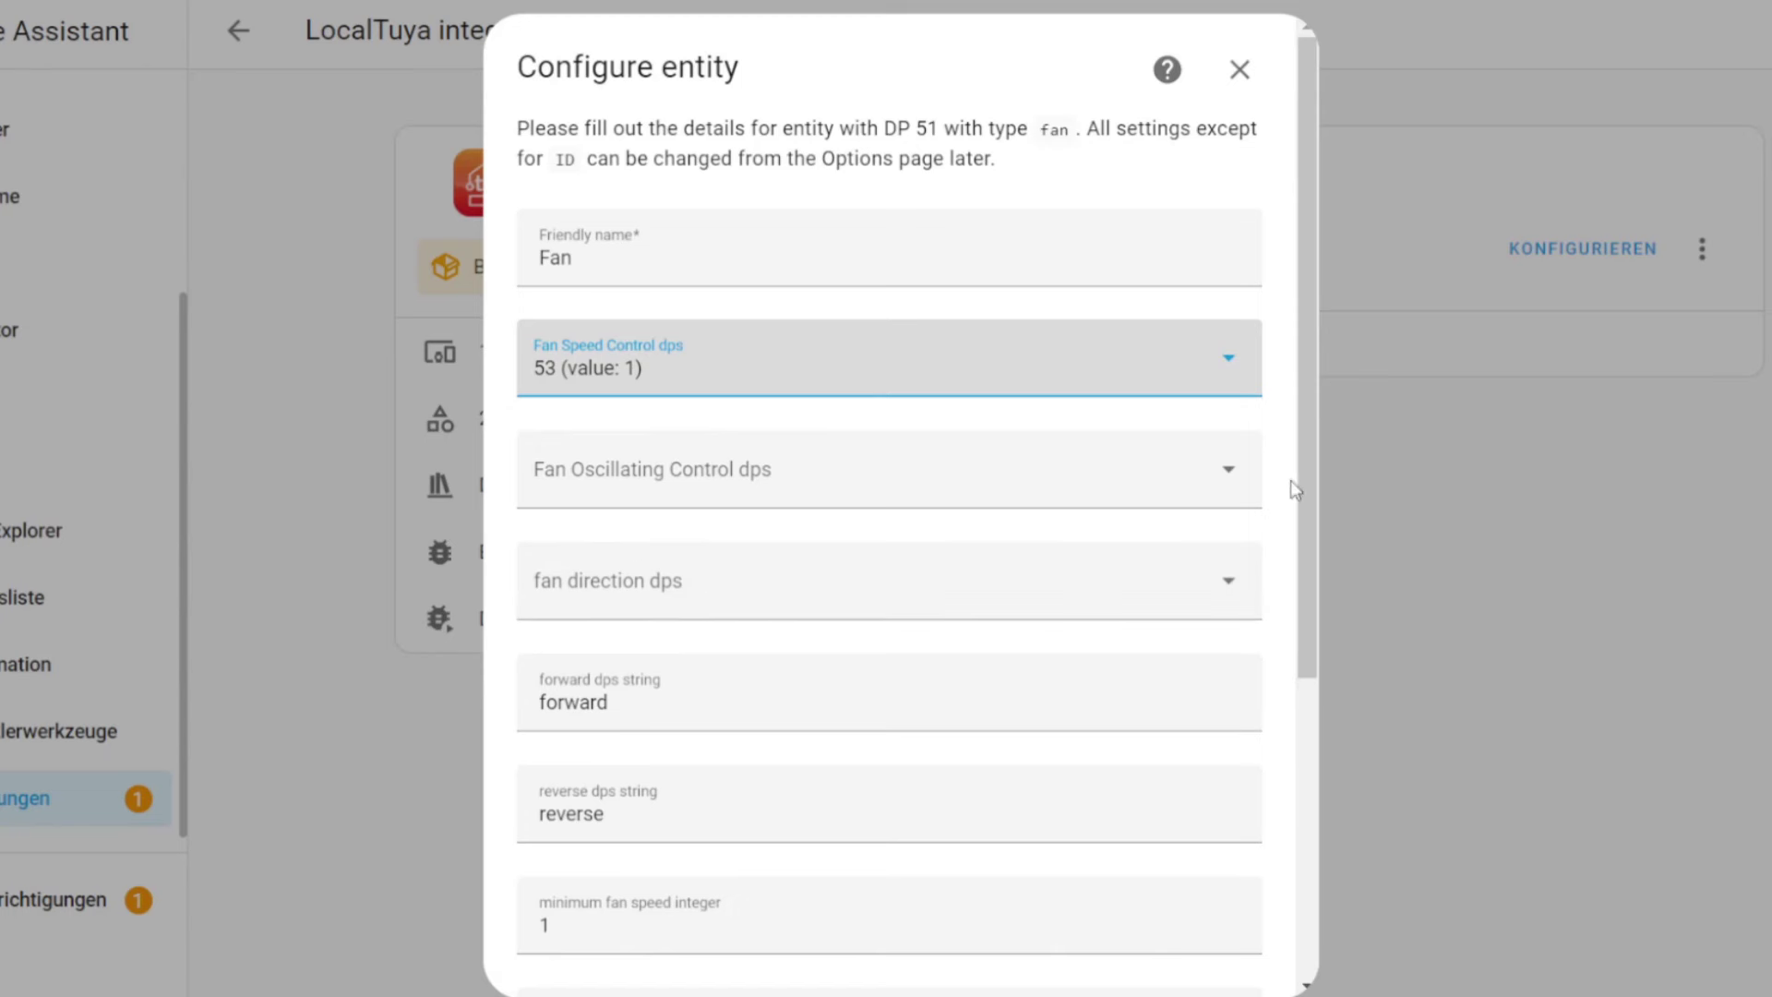
{"action": "left_click_drag", "start_coordinate": [1299, 490], "coordinate": [1271, 790]}
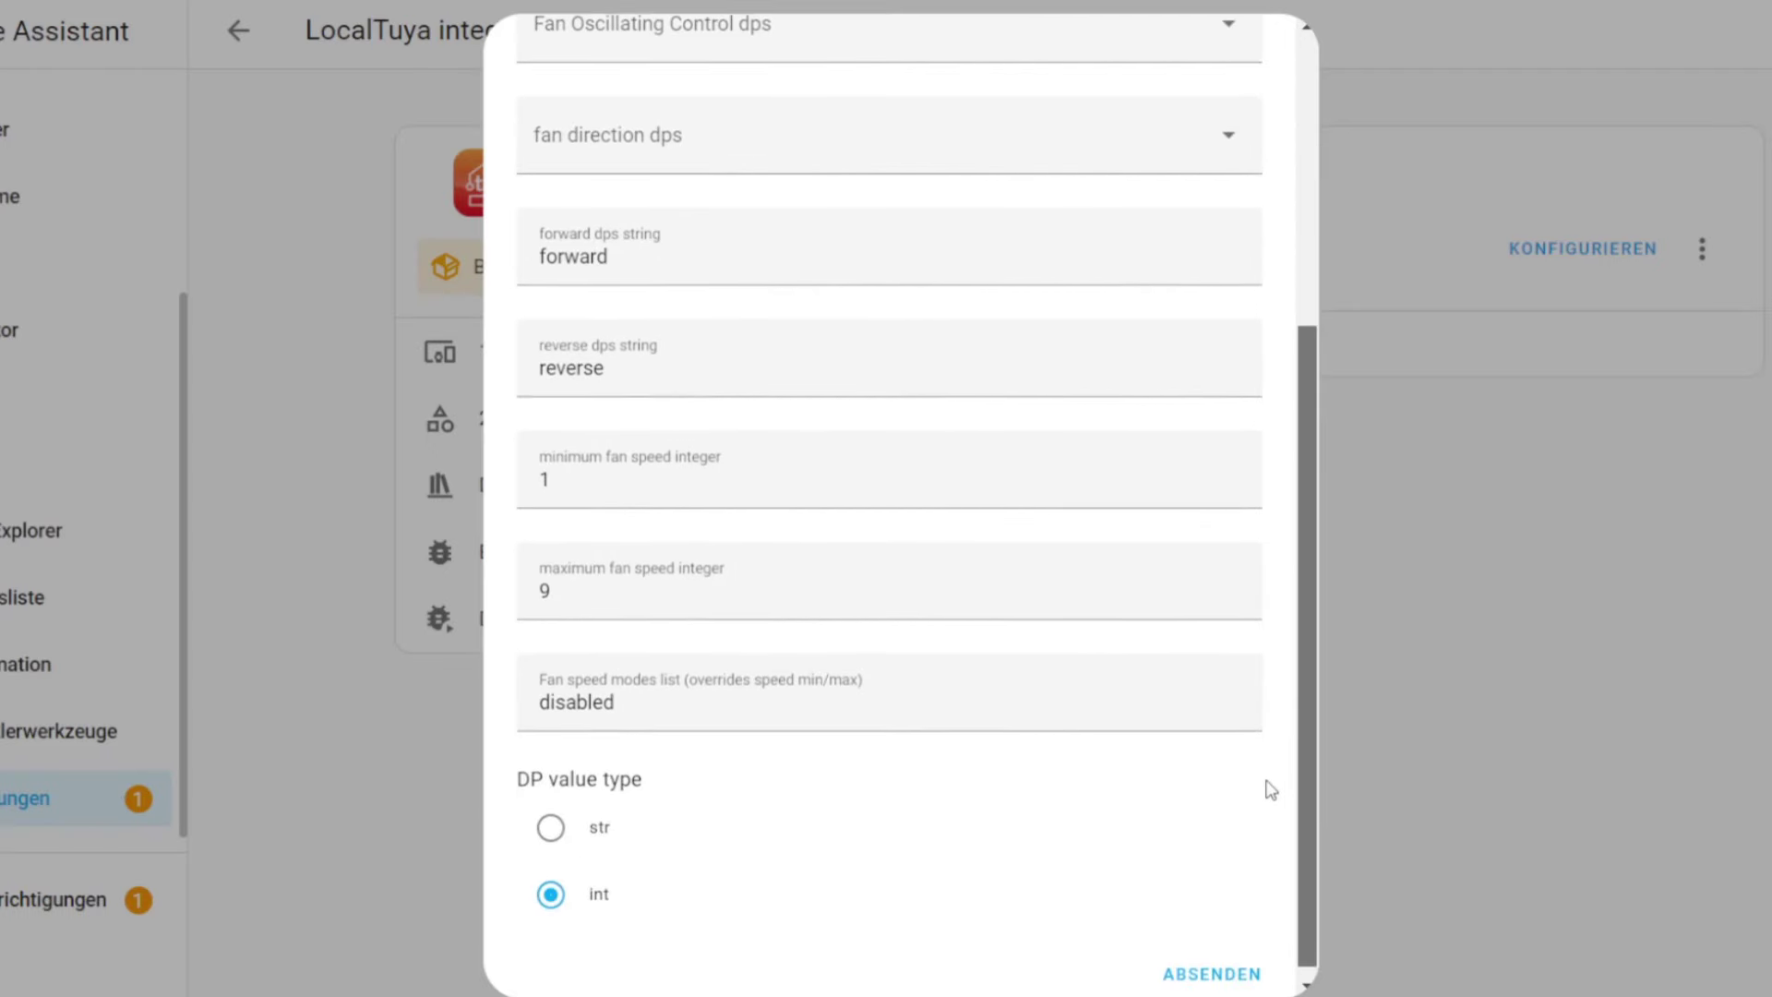
{"action": "left_click", "coordinate": [602, 588]}
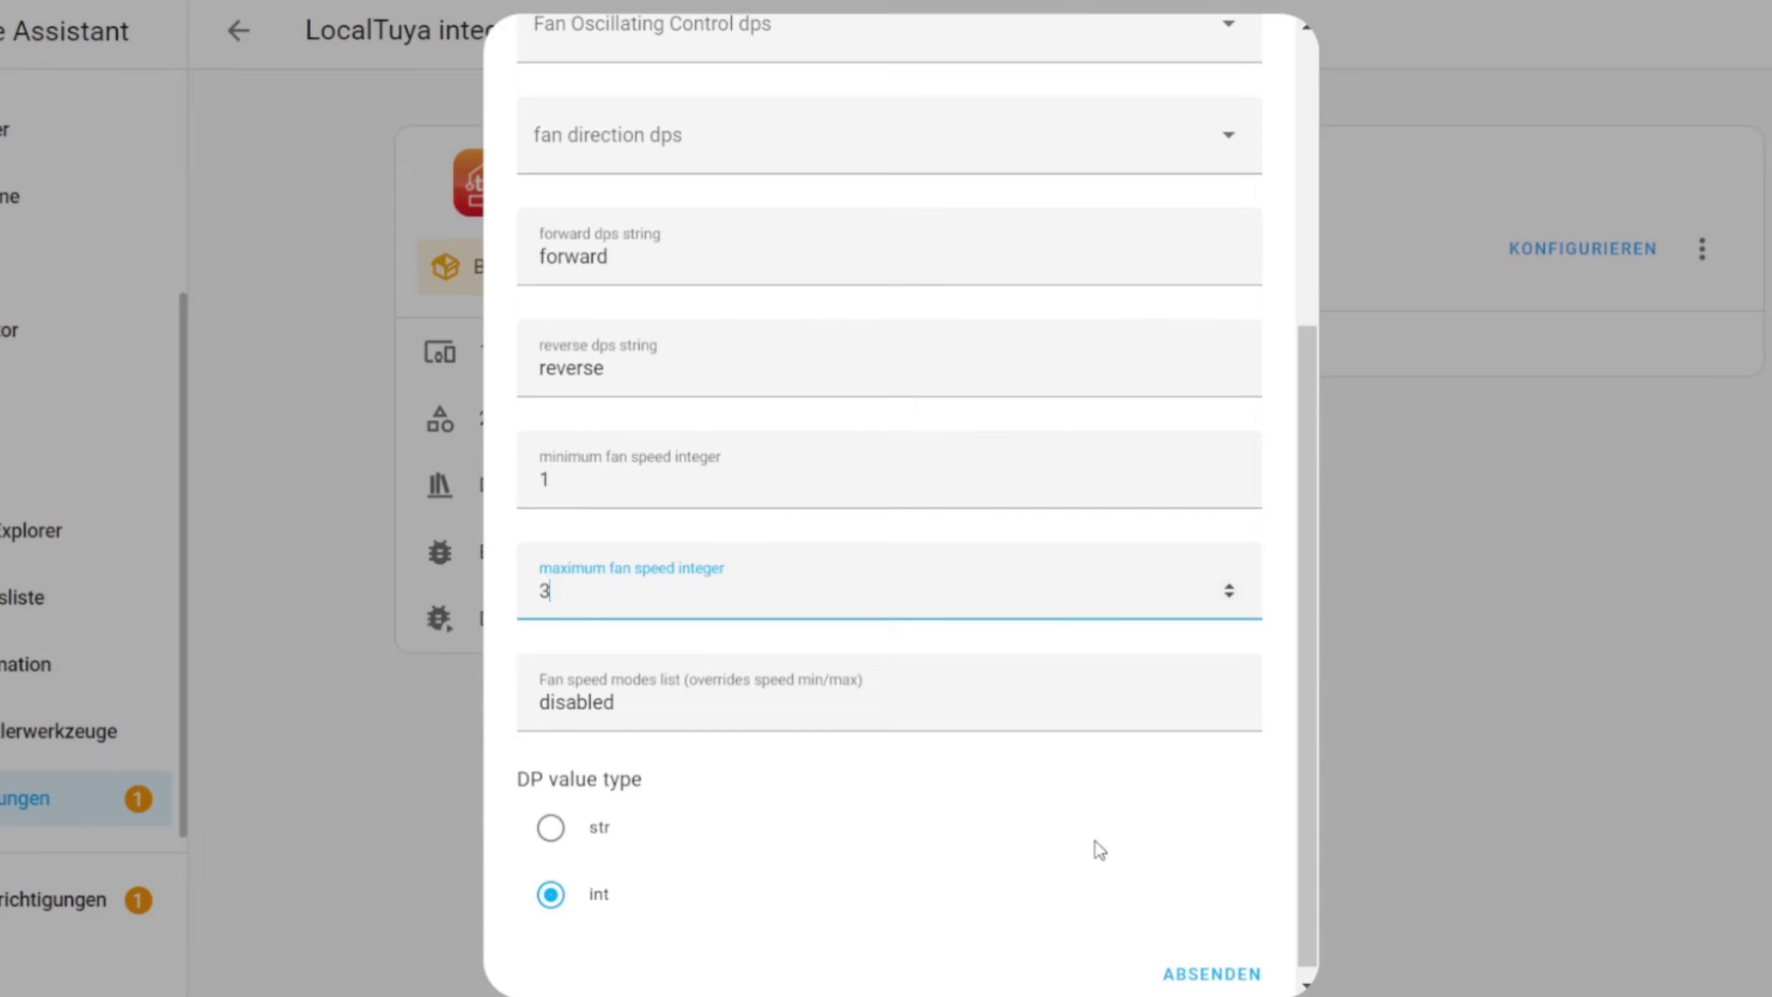
{"action": "left_click", "coordinate": [1182, 974]}
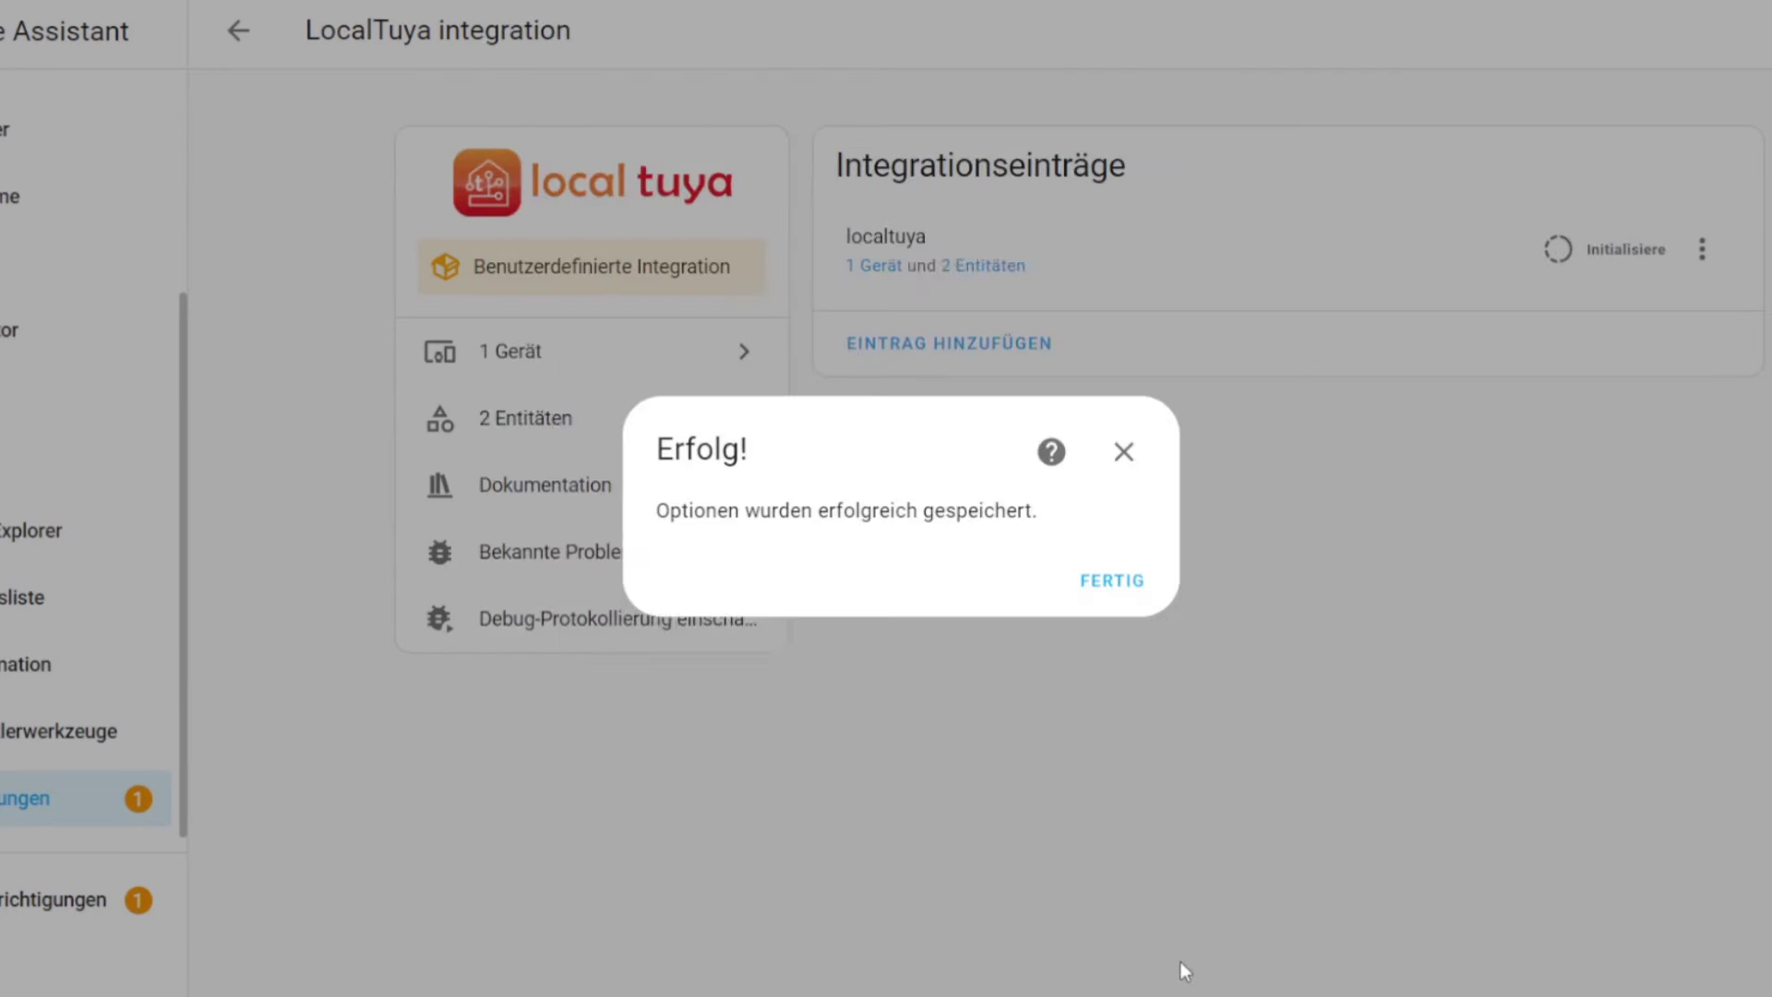
{"action": "left_click", "coordinate": [1107, 573]}
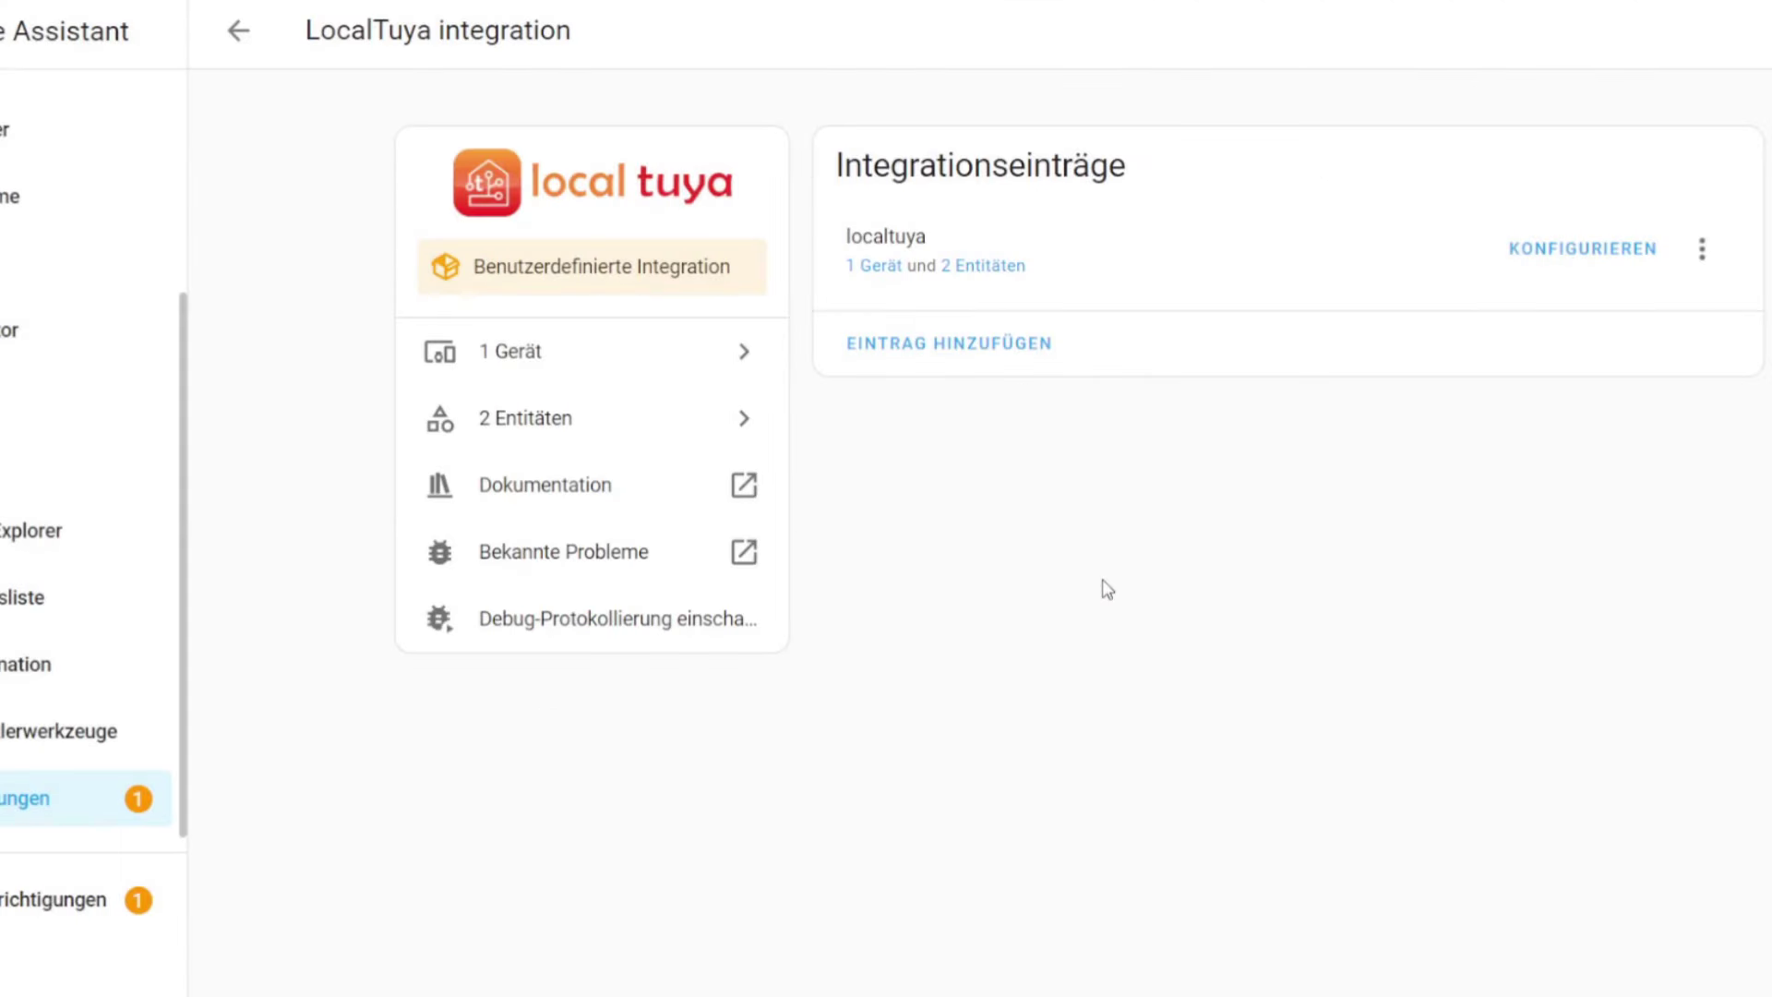
Test the fan from the Ledvance device's page by setting its speed to Niedrig and to Mittel.
{"action": "left_click", "coordinate": [889, 270]}
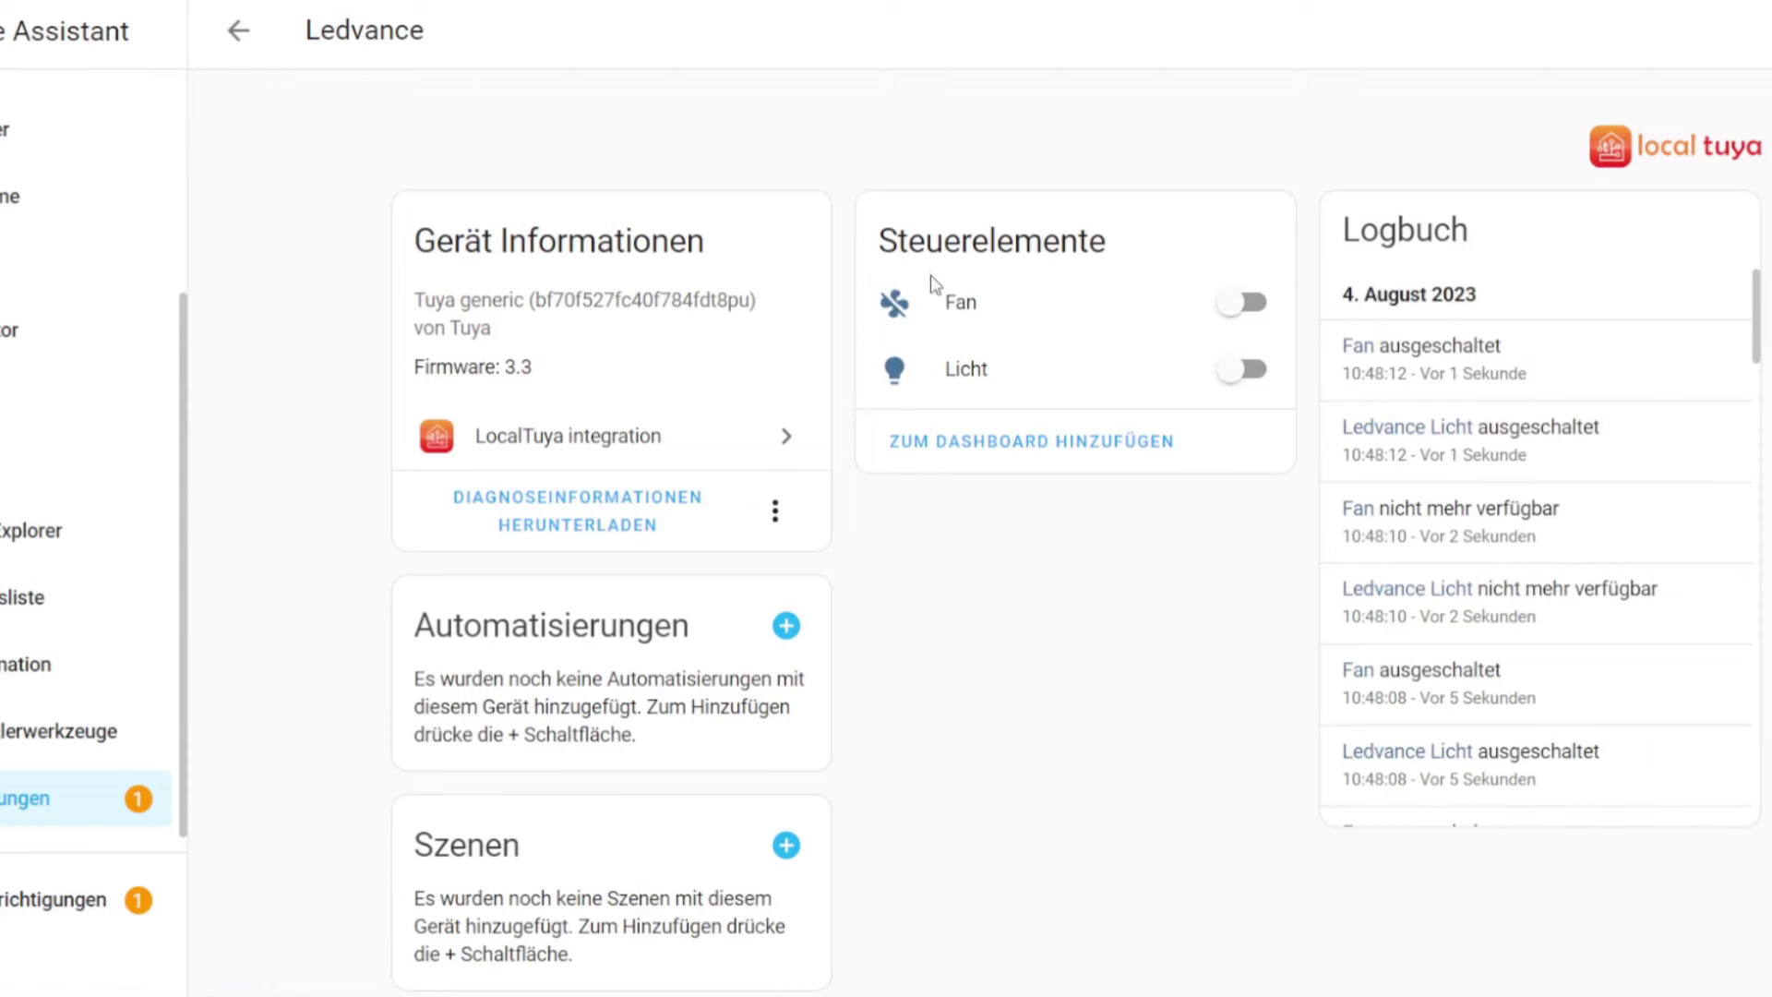
{"action": "left_click", "coordinate": [960, 304]}
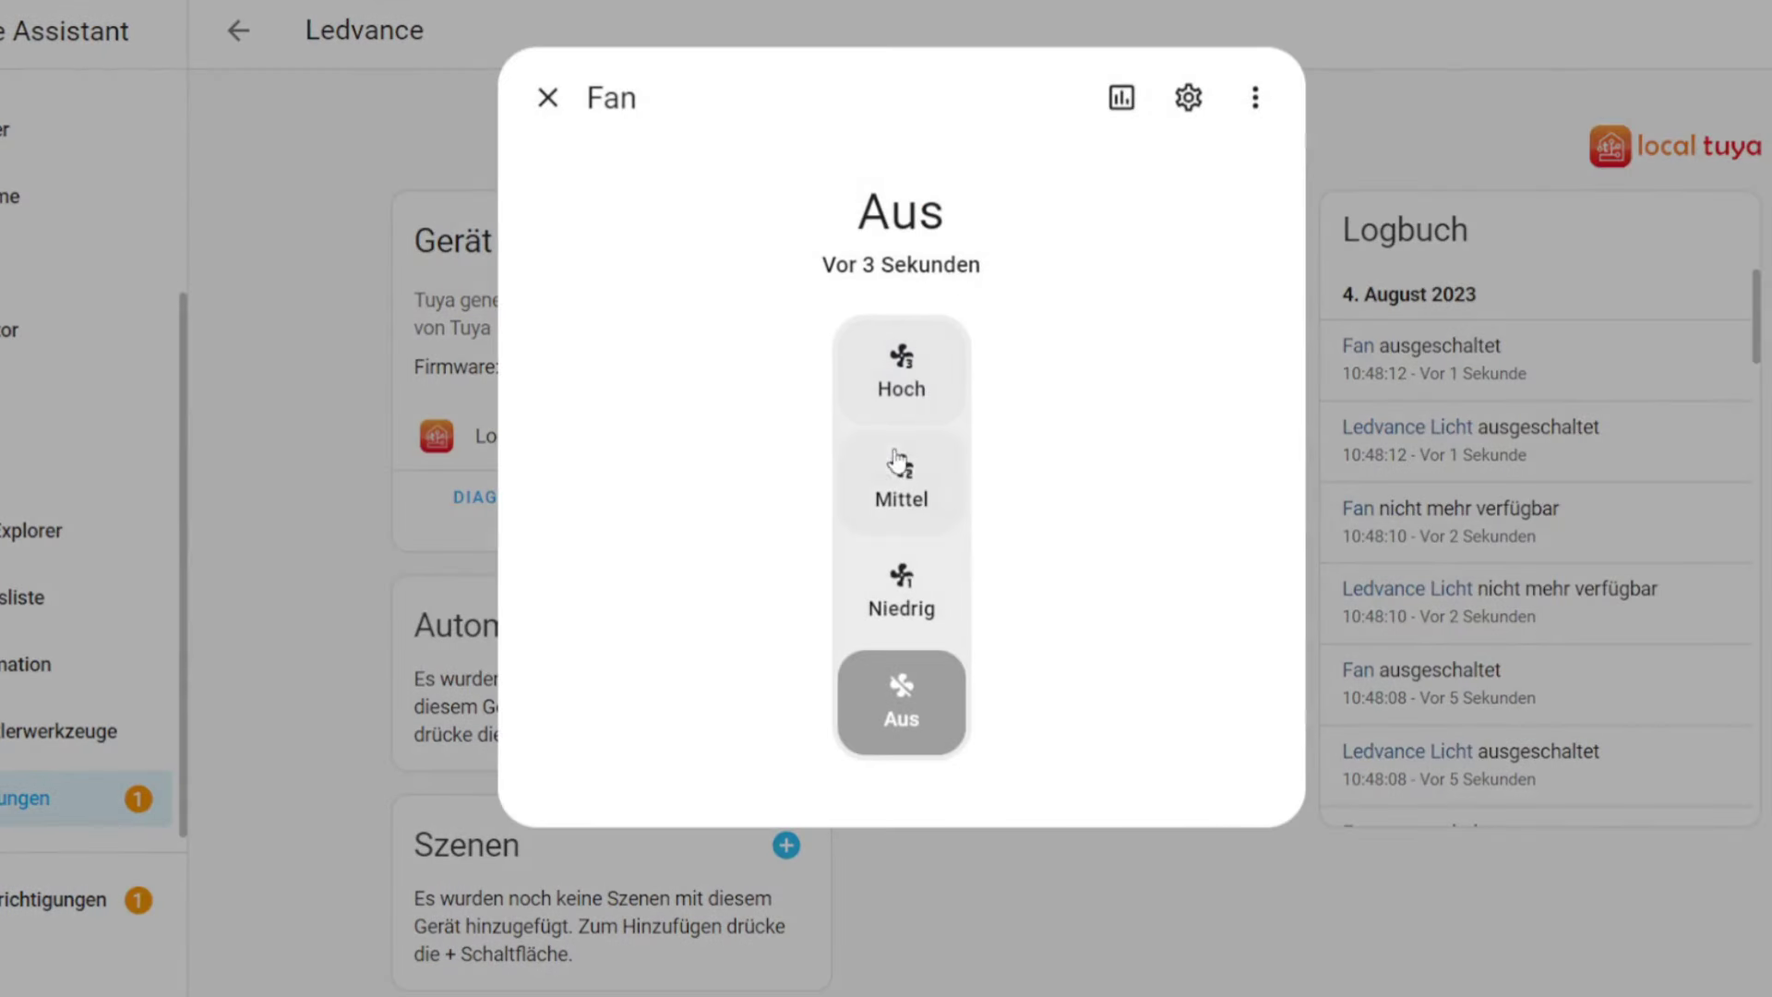
{"action": "left_click", "coordinate": [925, 623]}
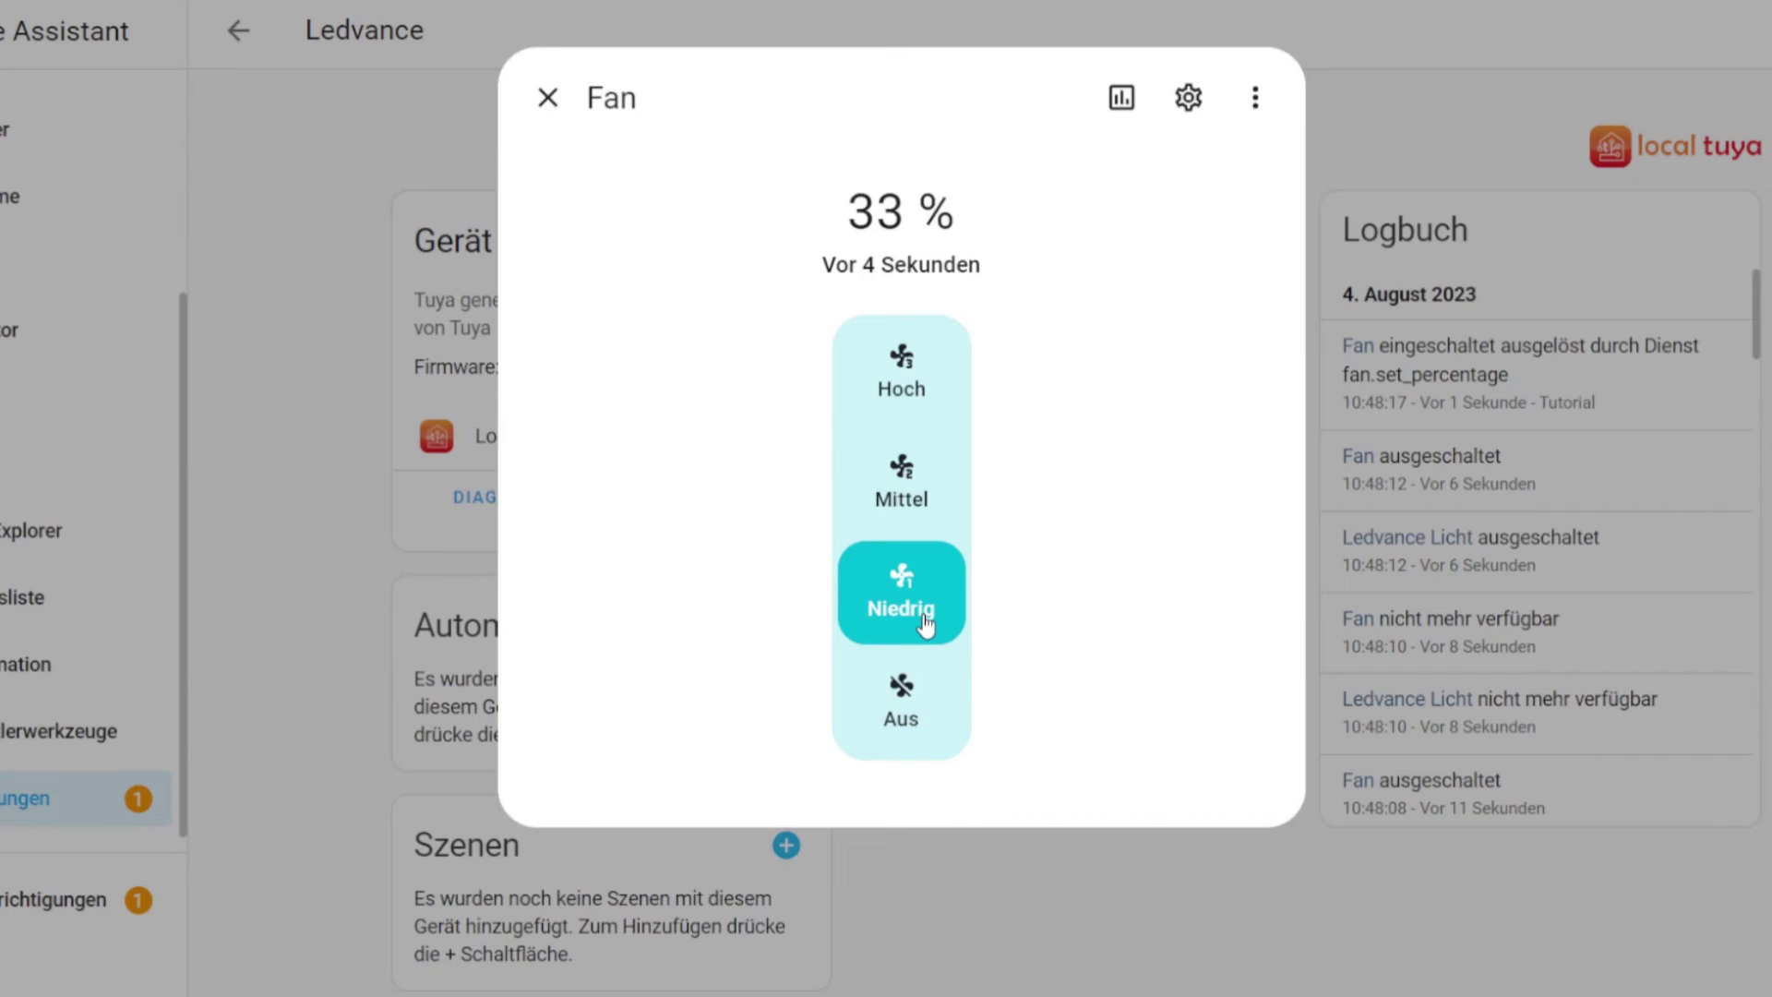
{"action": "left_click", "coordinate": [910, 520]}
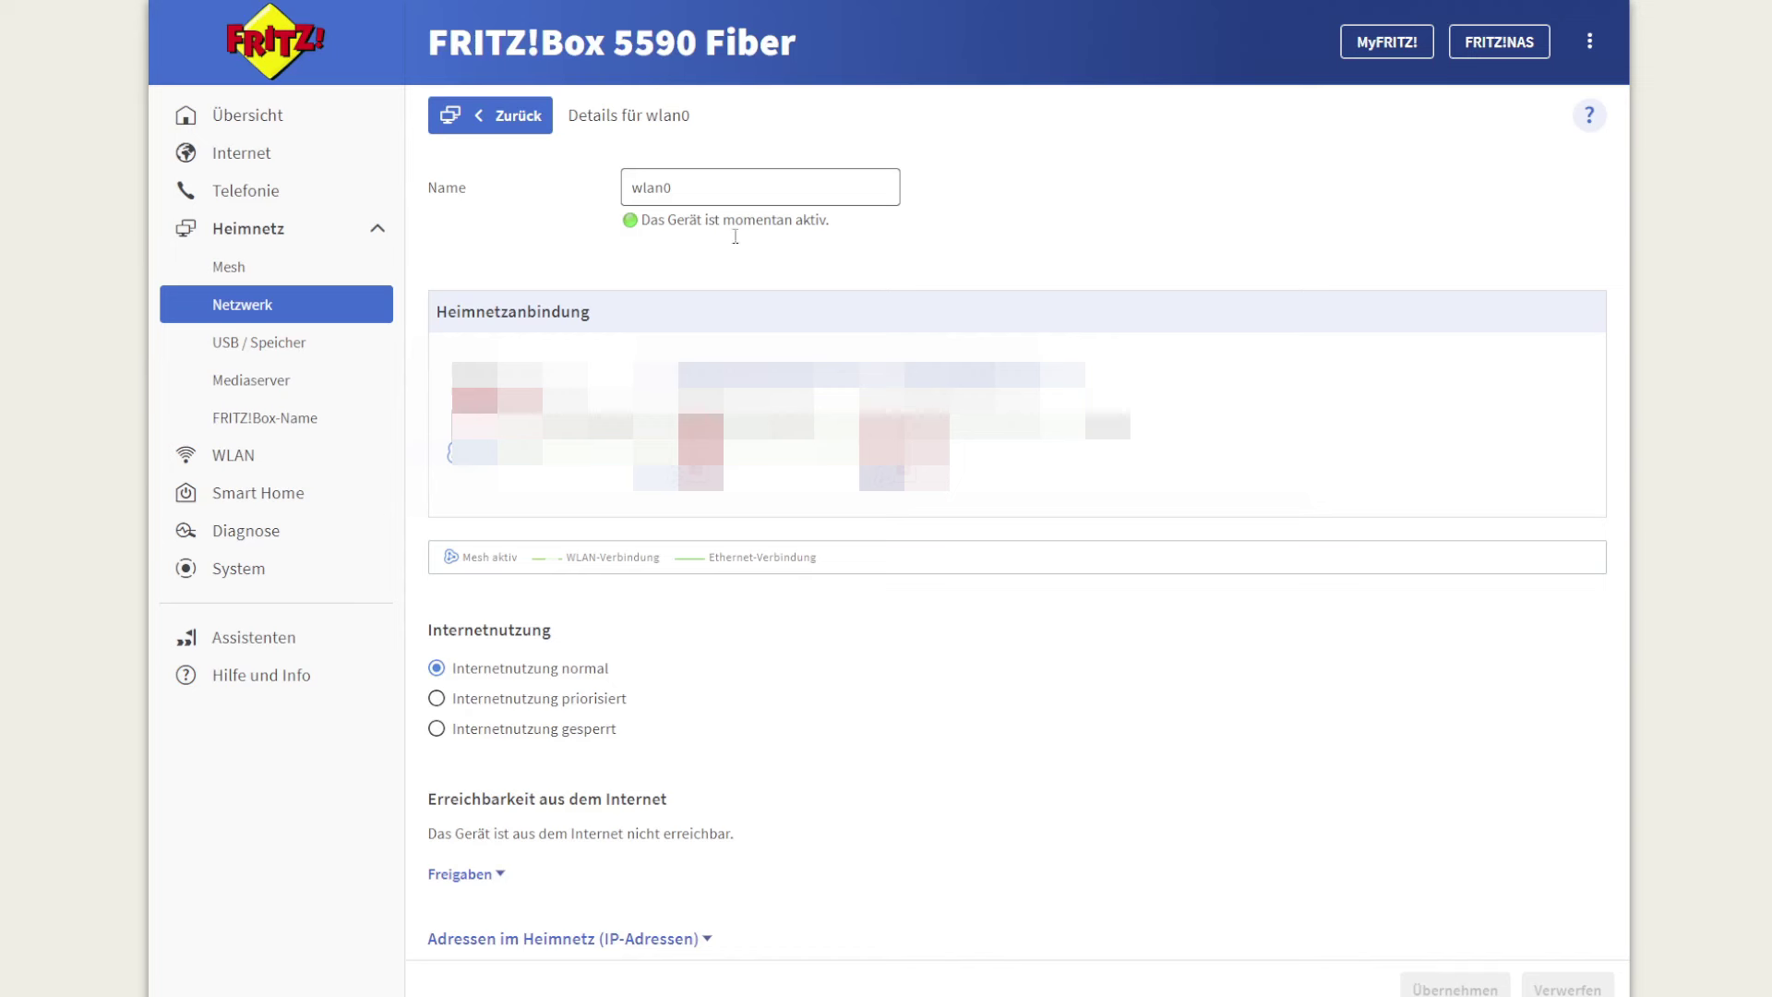
Block internet use for the wlan0 device in the FRITZ!Box and apply the change.
{"action": "left_click", "coordinate": [531, 731]}
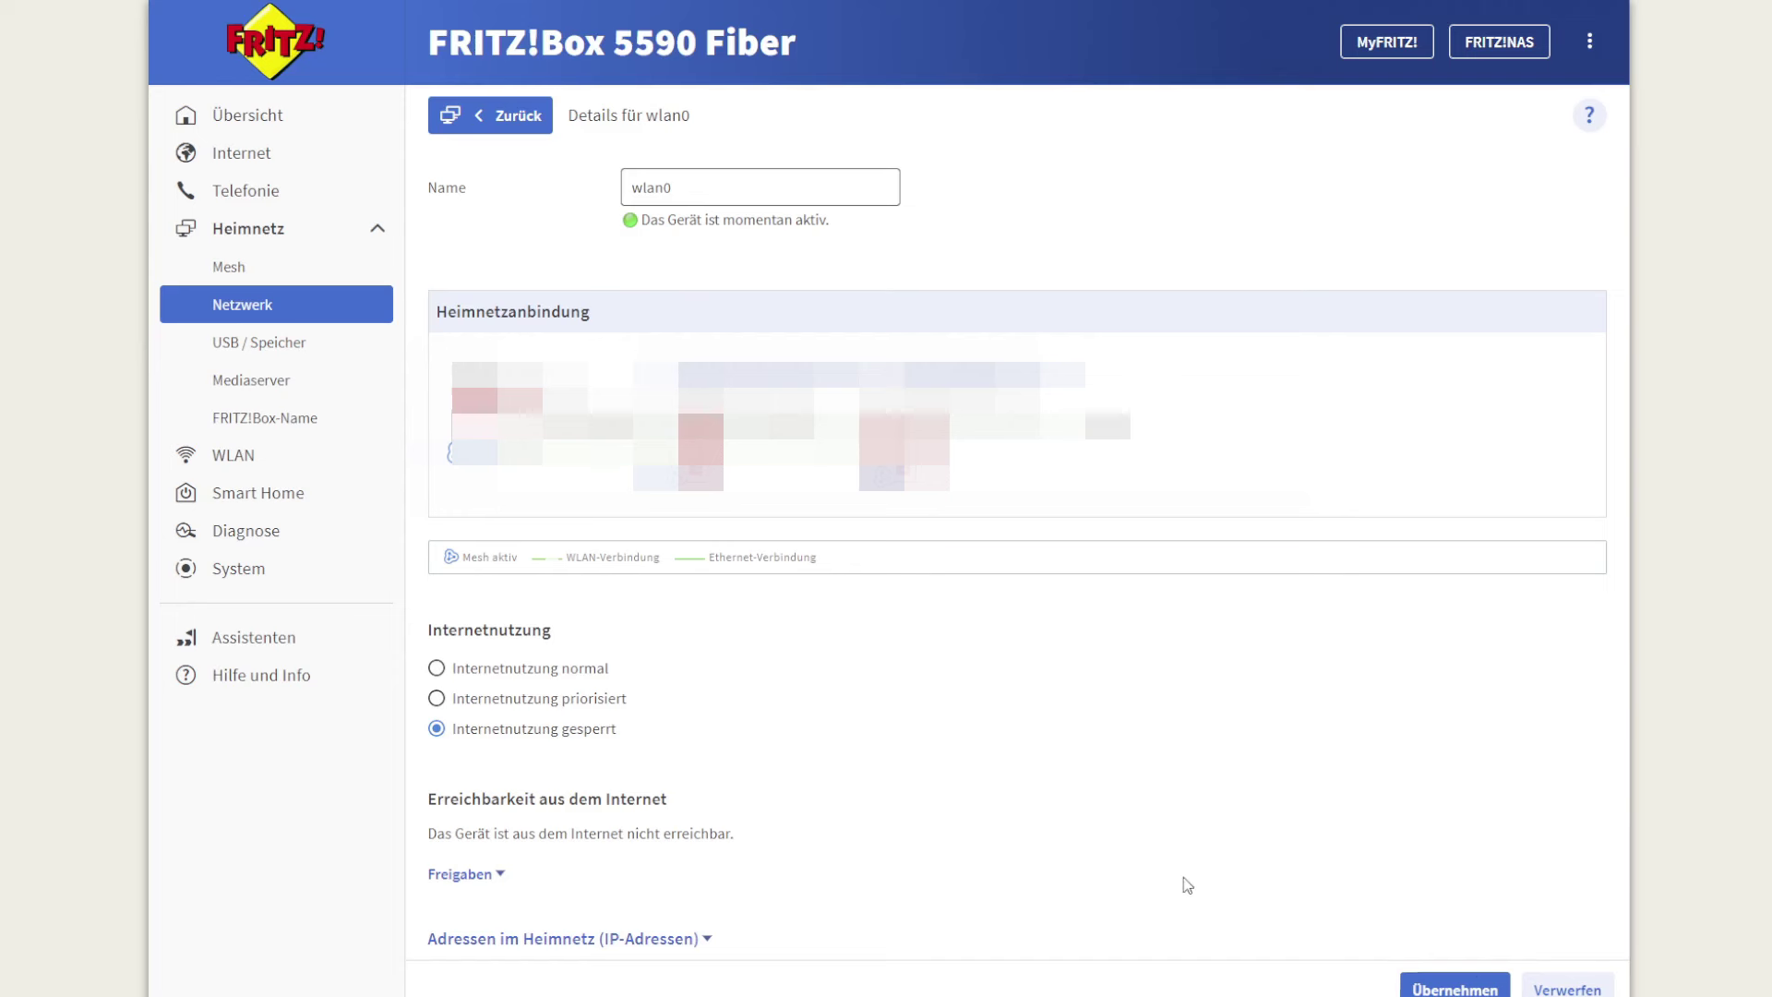
{"action": "left_click", "coordinate": [1468, 987]}
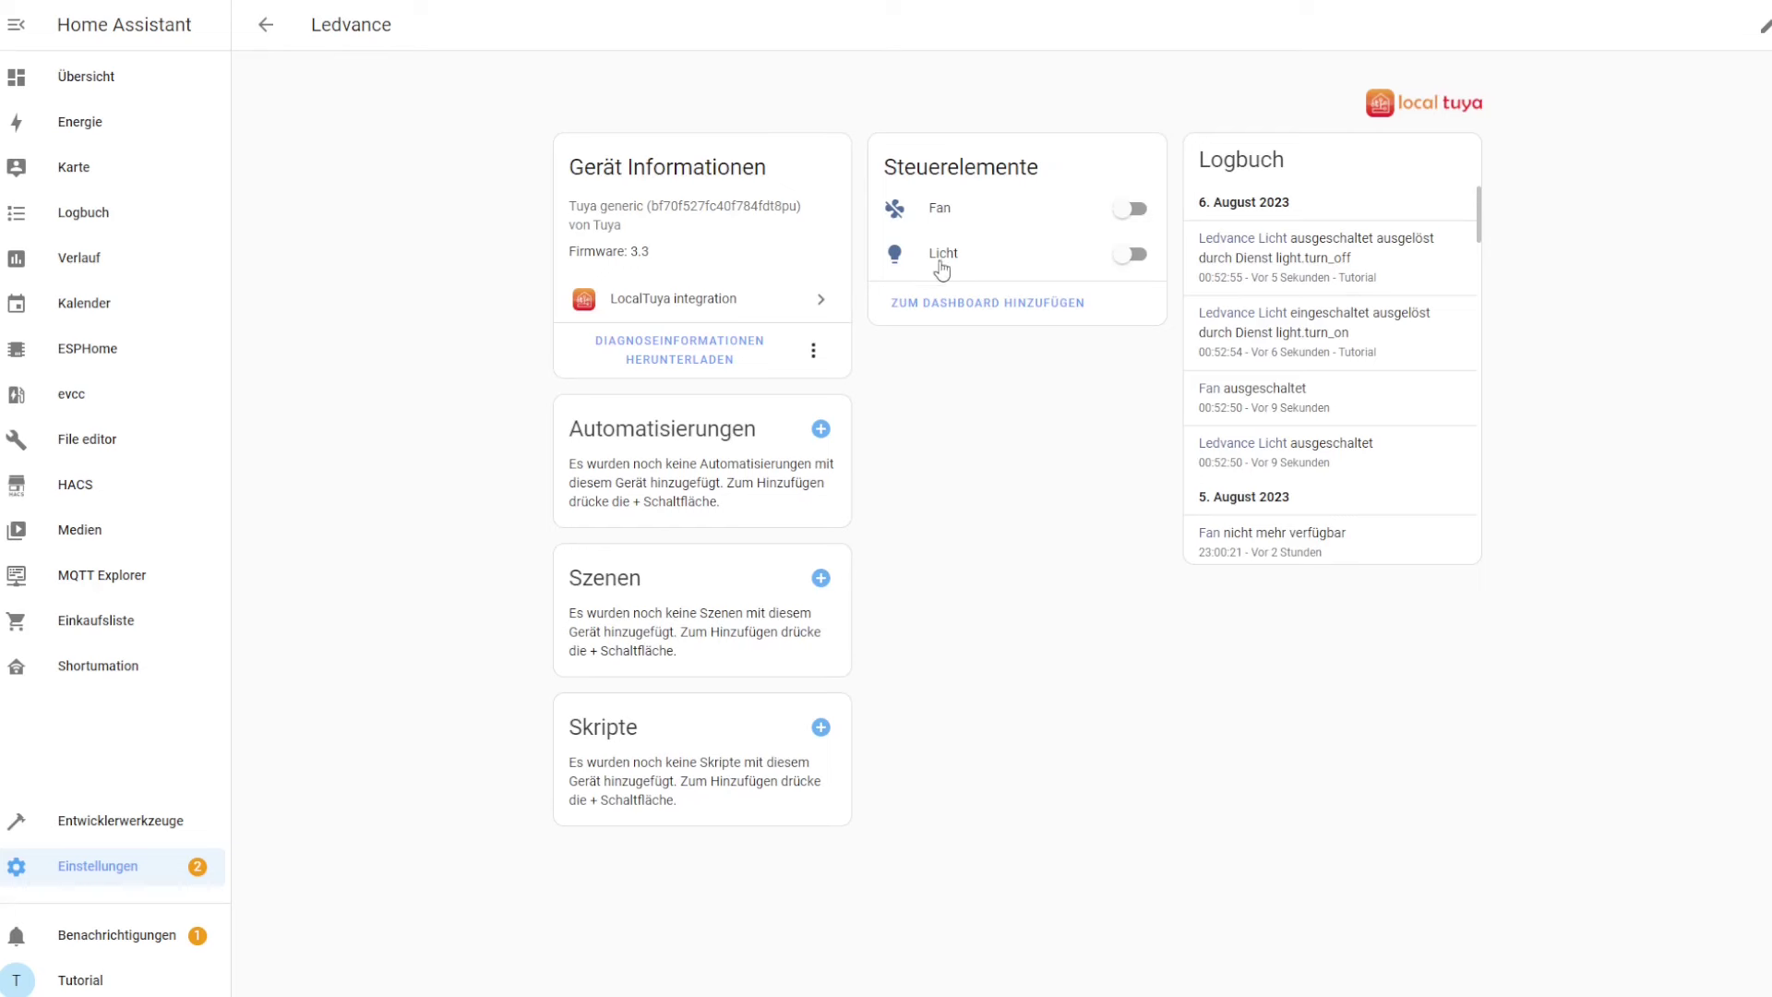
Turn on the Ledvance light from its device page and raise its brightness to 73 %.
{"action": "left_click", "coordinate": [939, 263]}
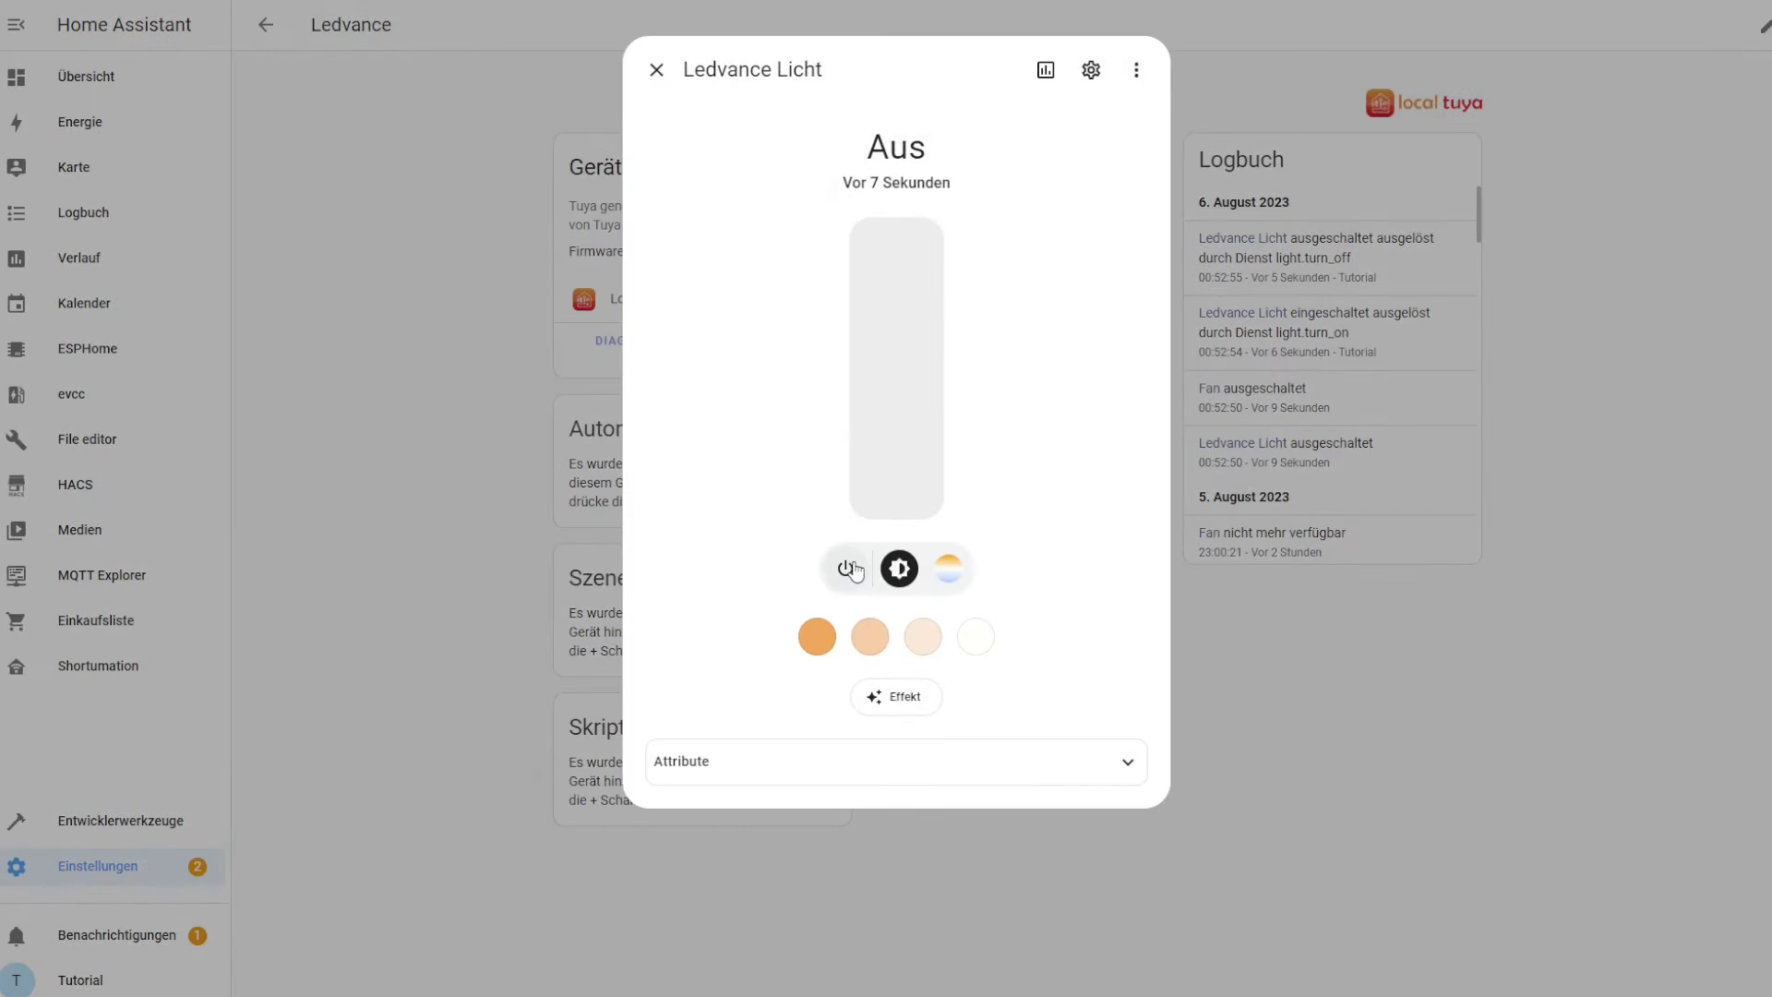
{"action": "left_click", "coordinate": [846, 569]}
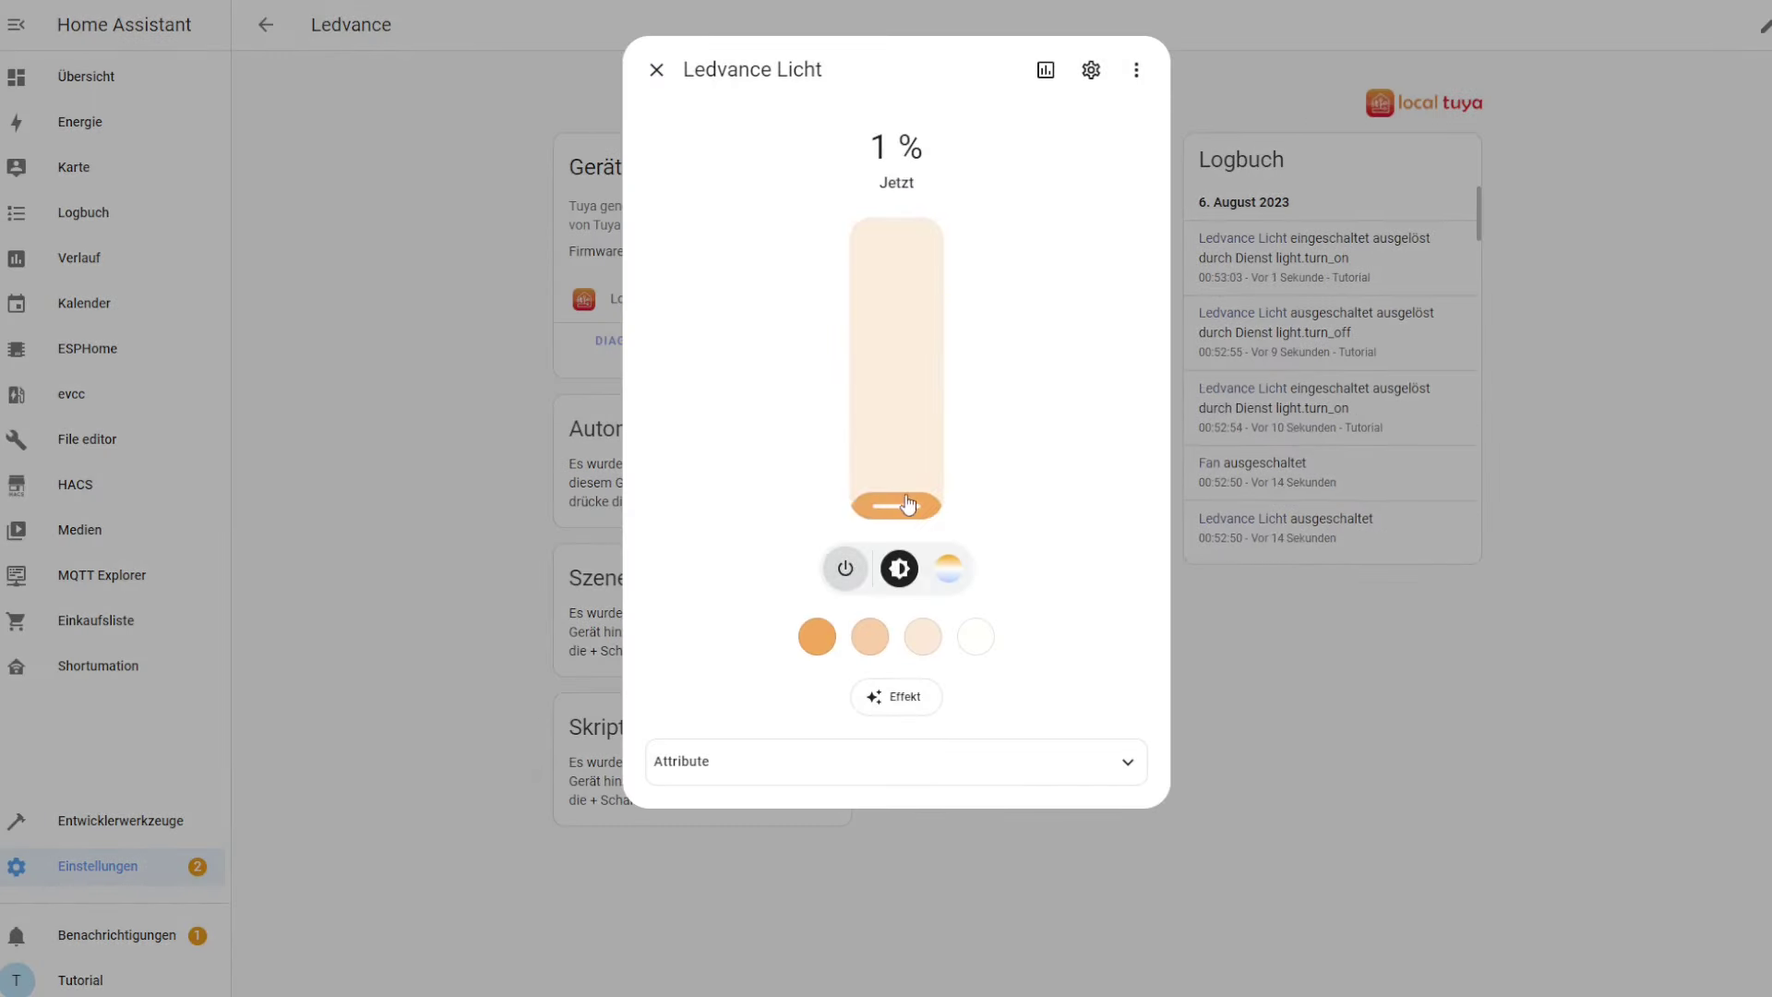
{"action": "left_click_drag", "start_coordinate": [918, 507], "coordinate": [917, 308]}
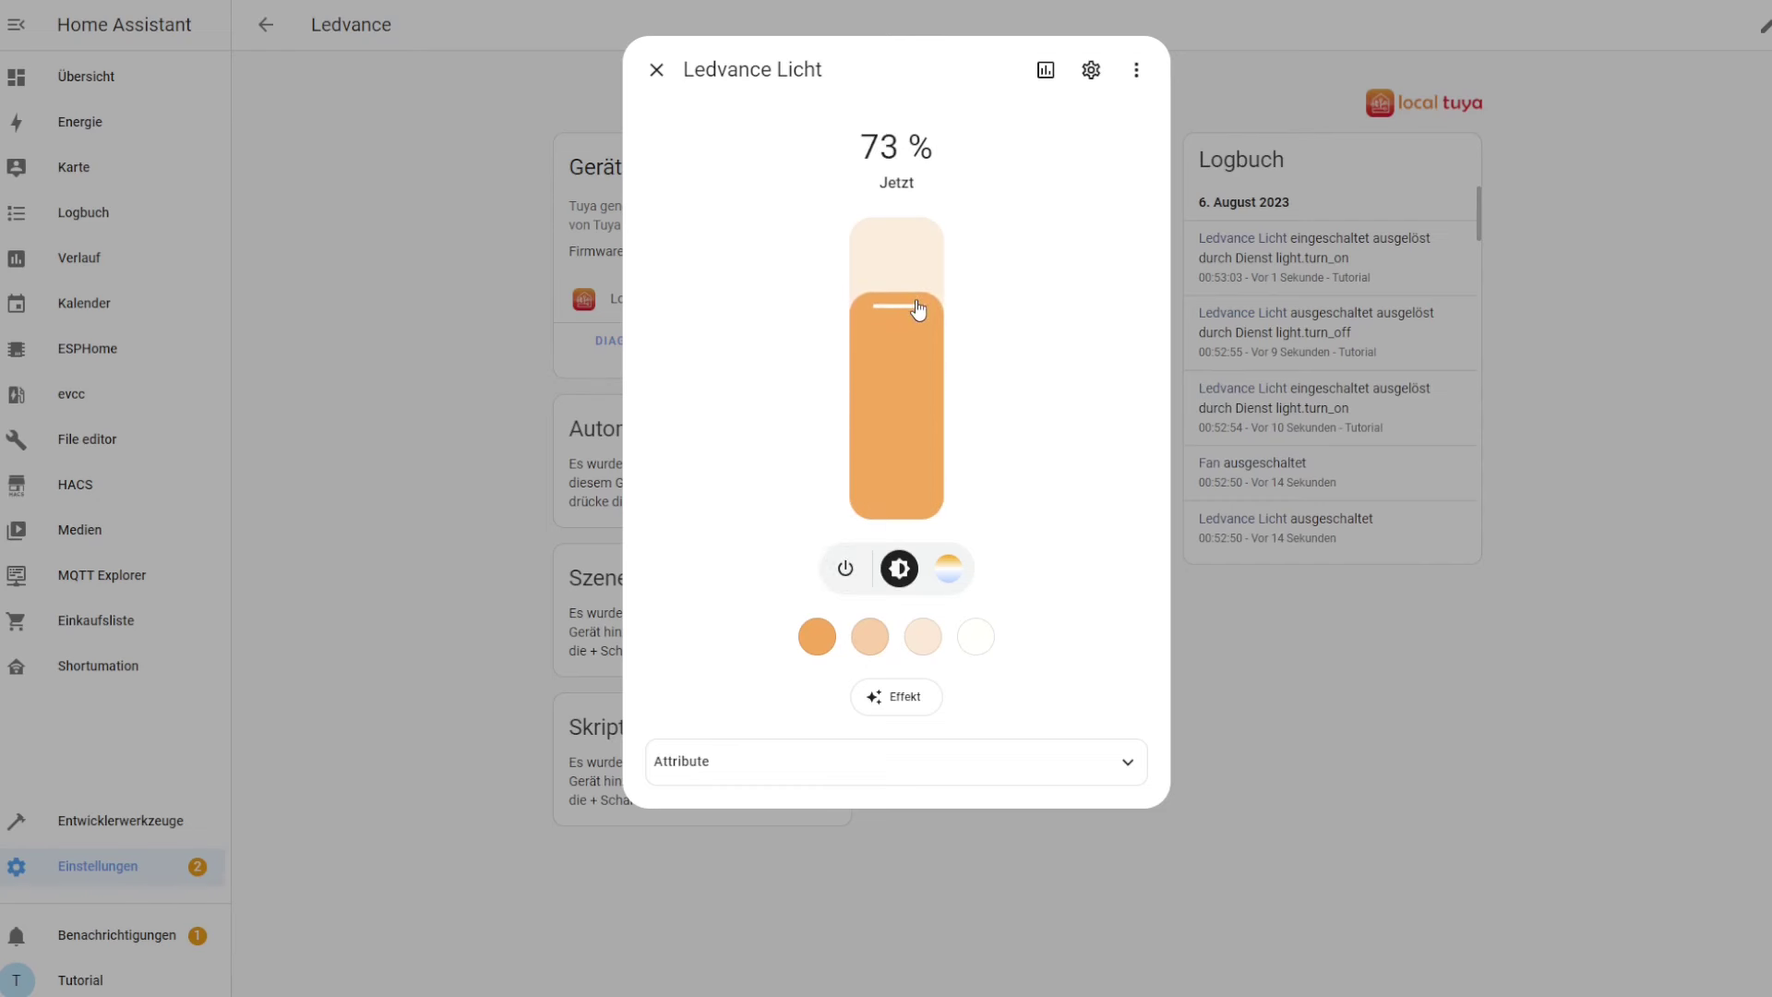
Test the light's colour temperature with the light-orange and the near-white presets, and switch the light off.
{"action": "left_click", "coordinate": [948, 567]}
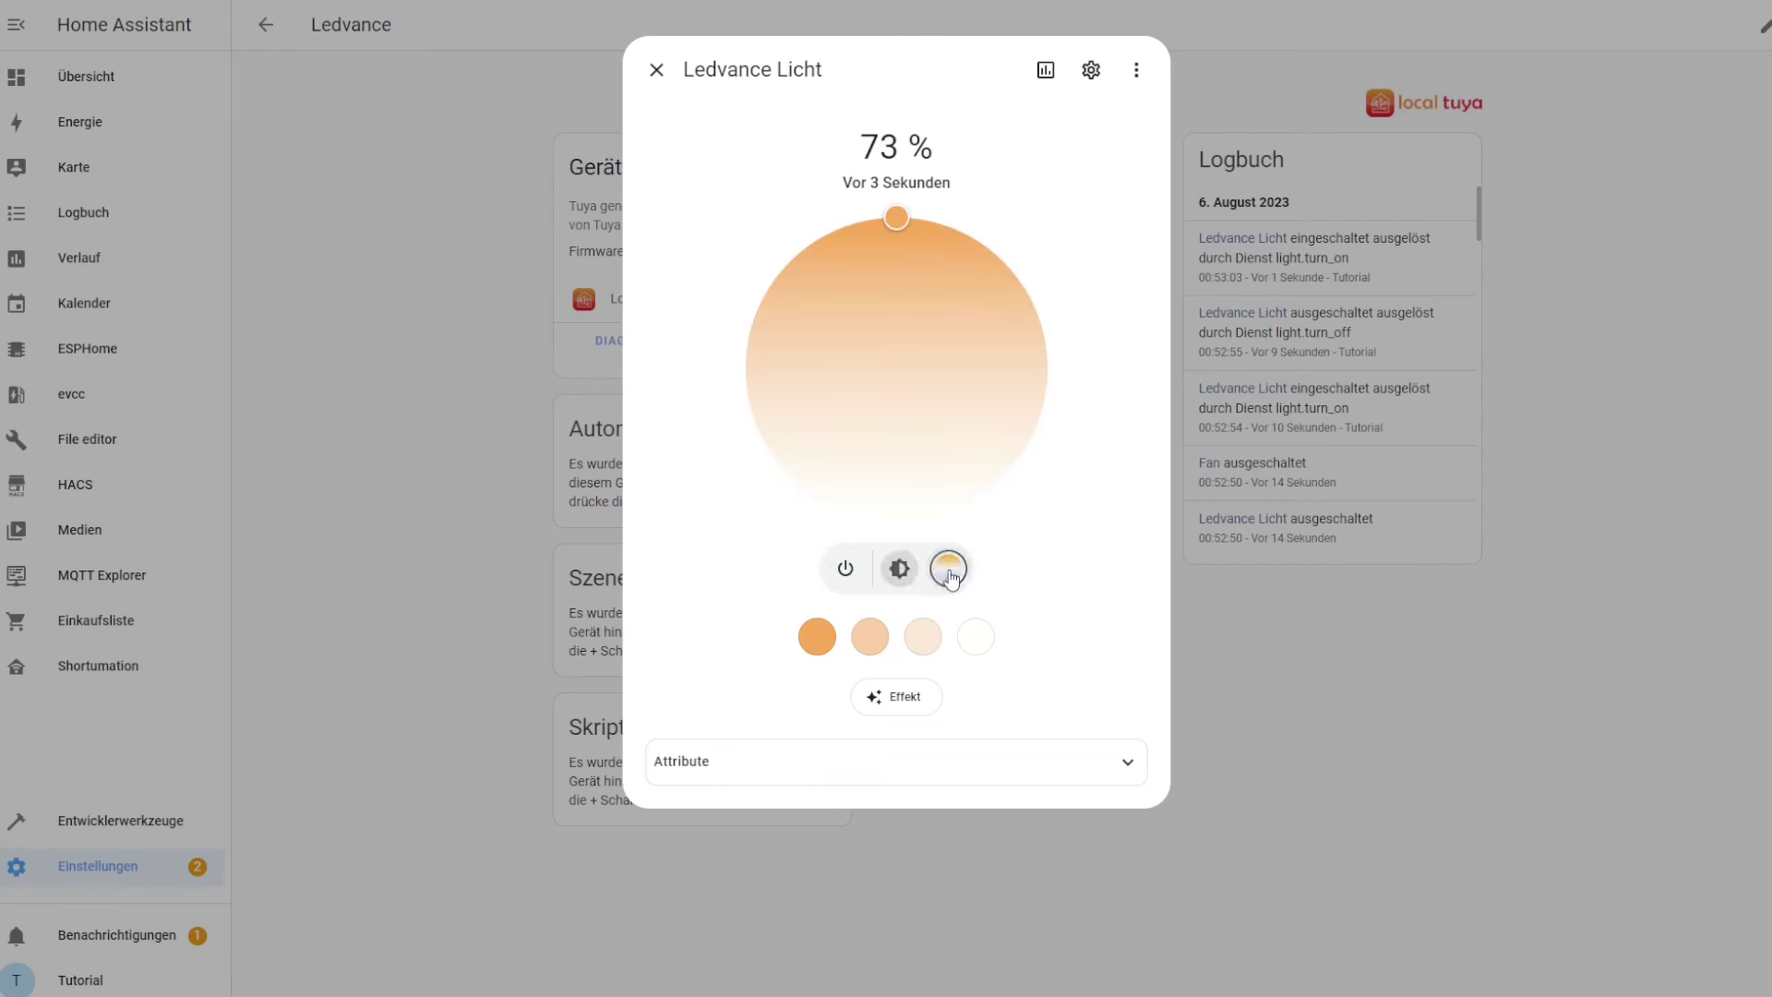
{"action": "left_click", "coordinate": [899, 567]}
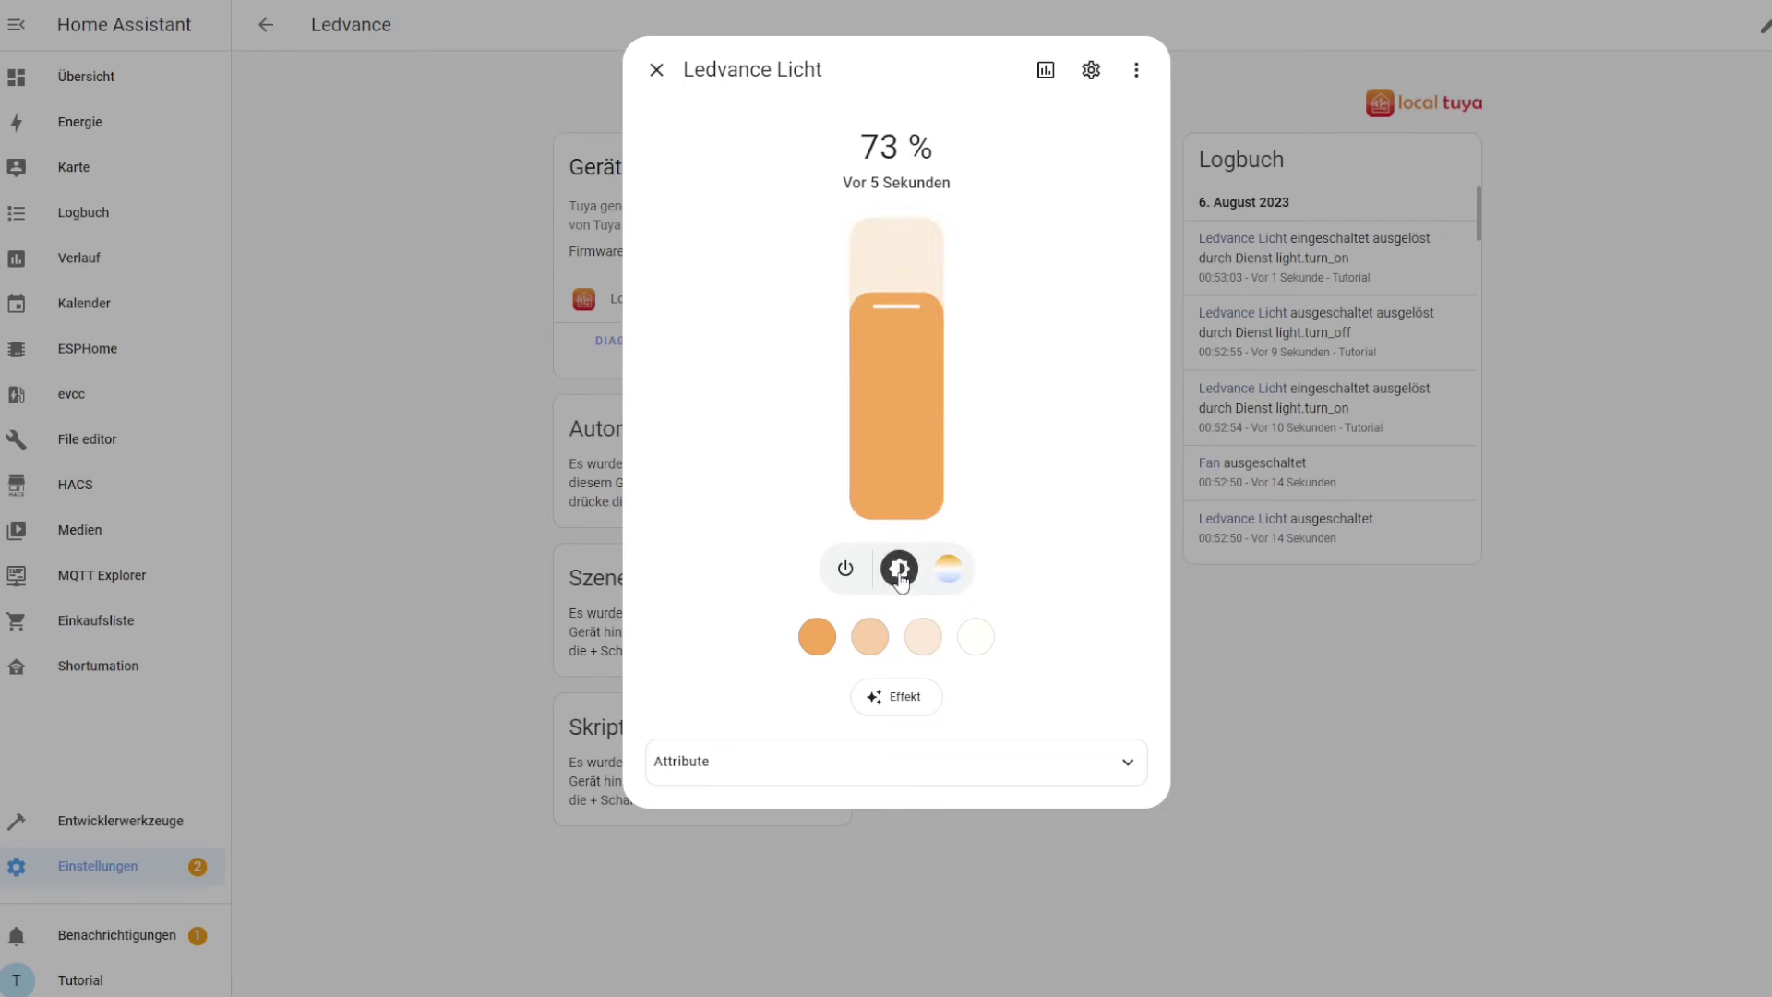
{"action": "left_click", "coordinate": [872, 648]}
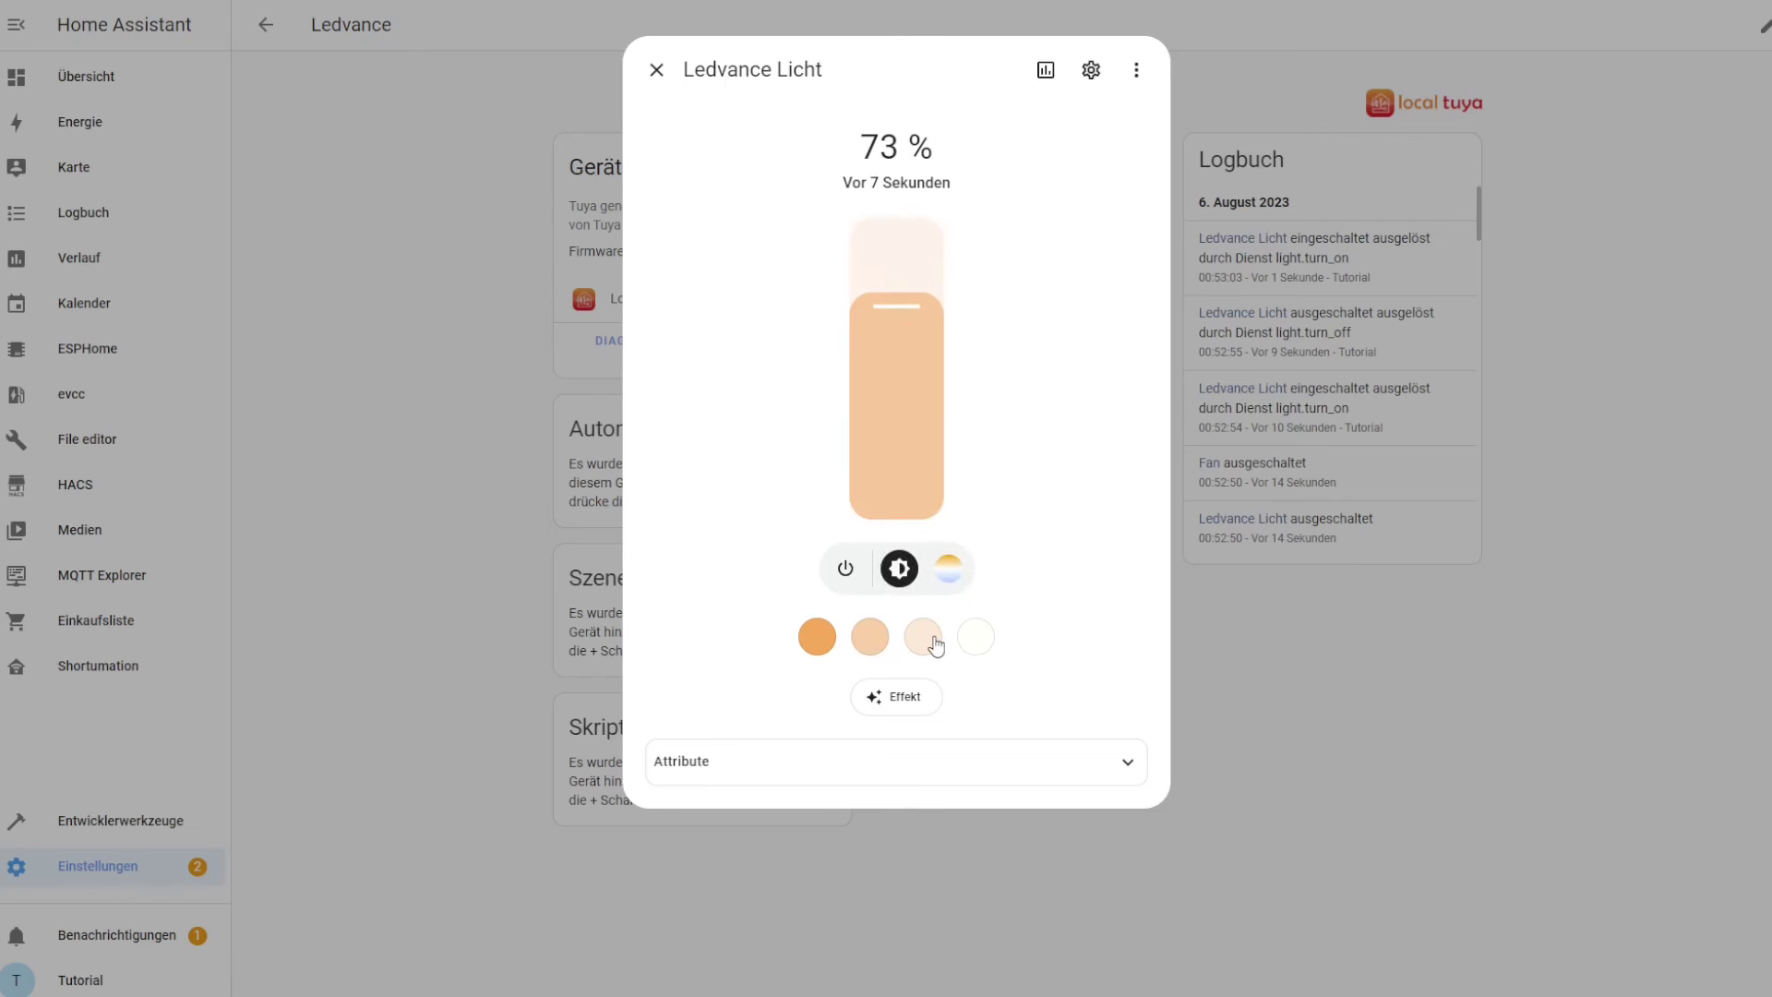
{"action": "left_click", "coordinate": [981, 648]}
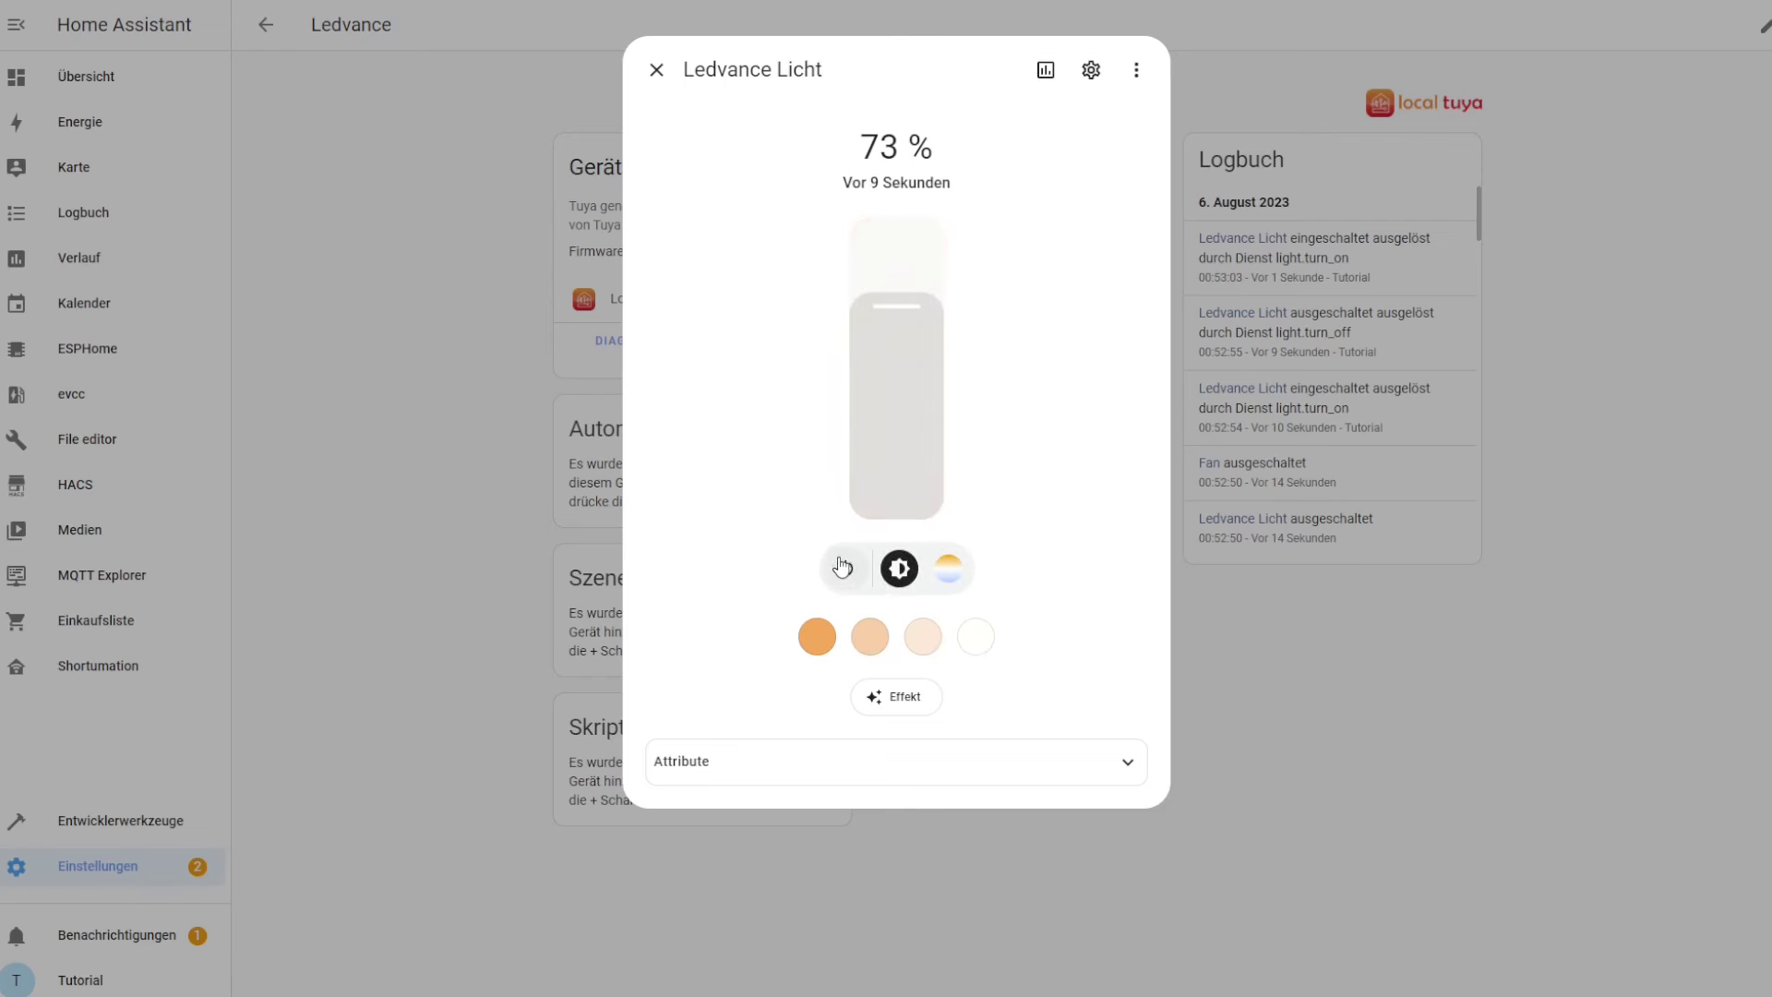
{"action": "left_click", "coordinate": [845, 570]}
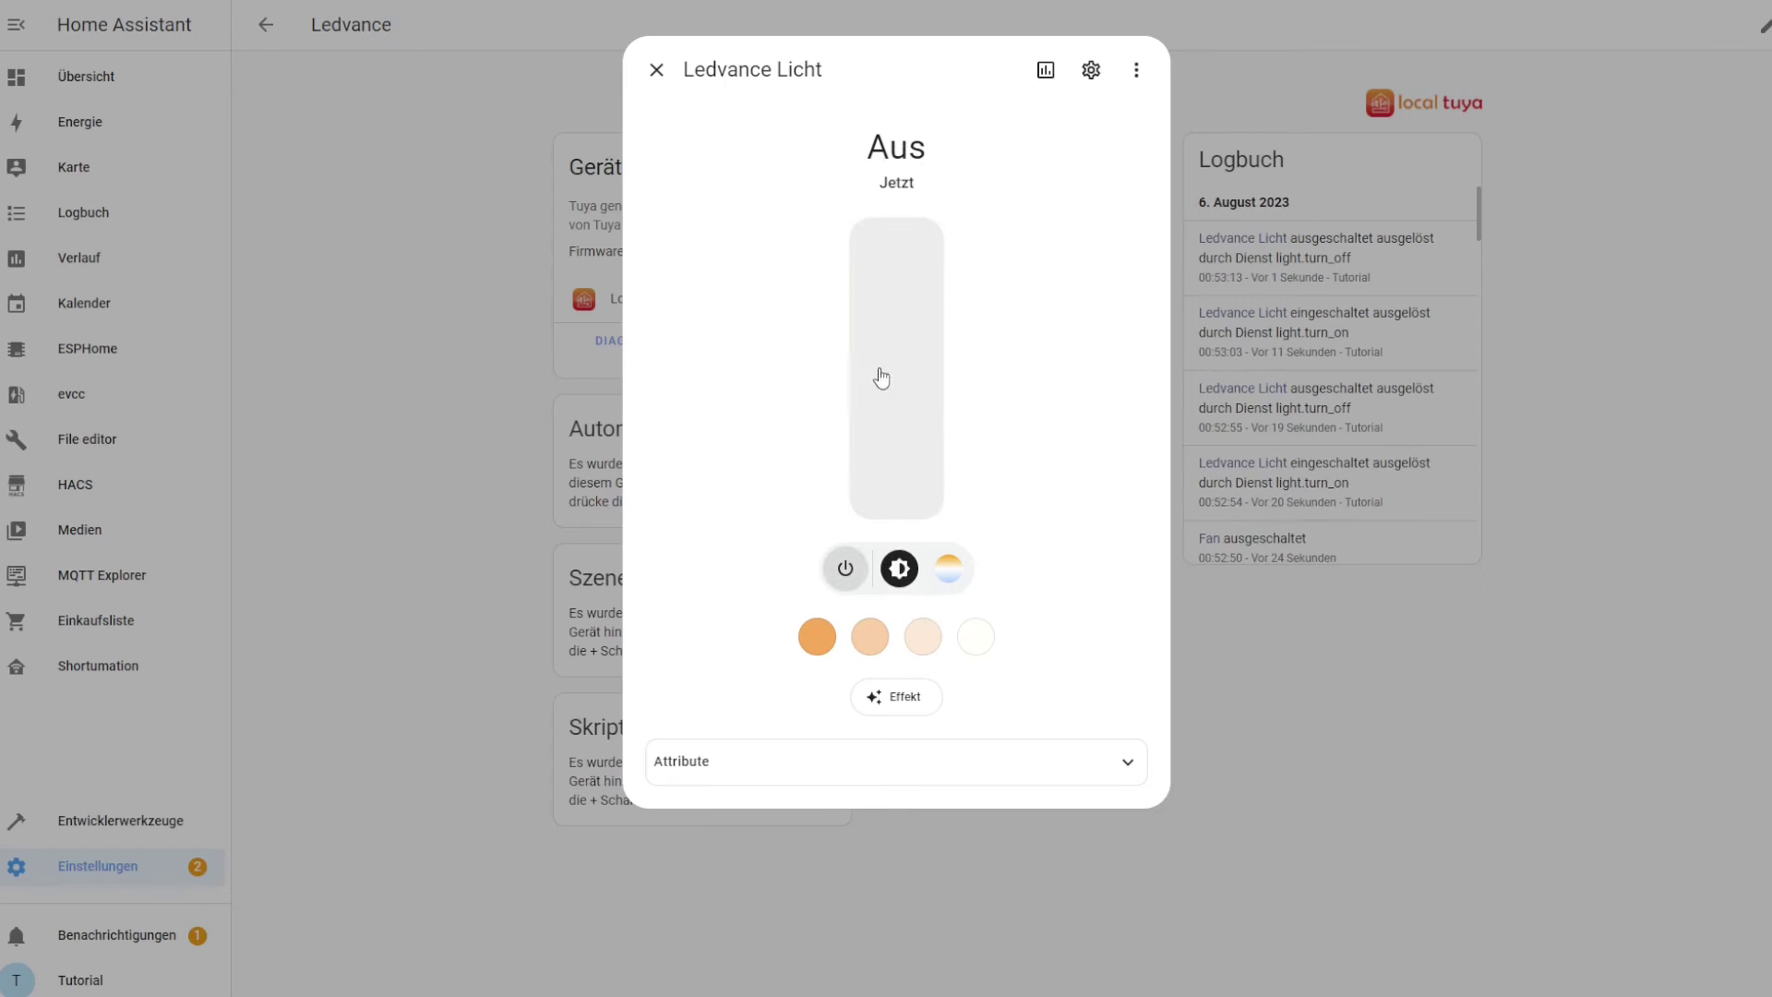
{"action": "left_click", "coordinate": [656, 69]}
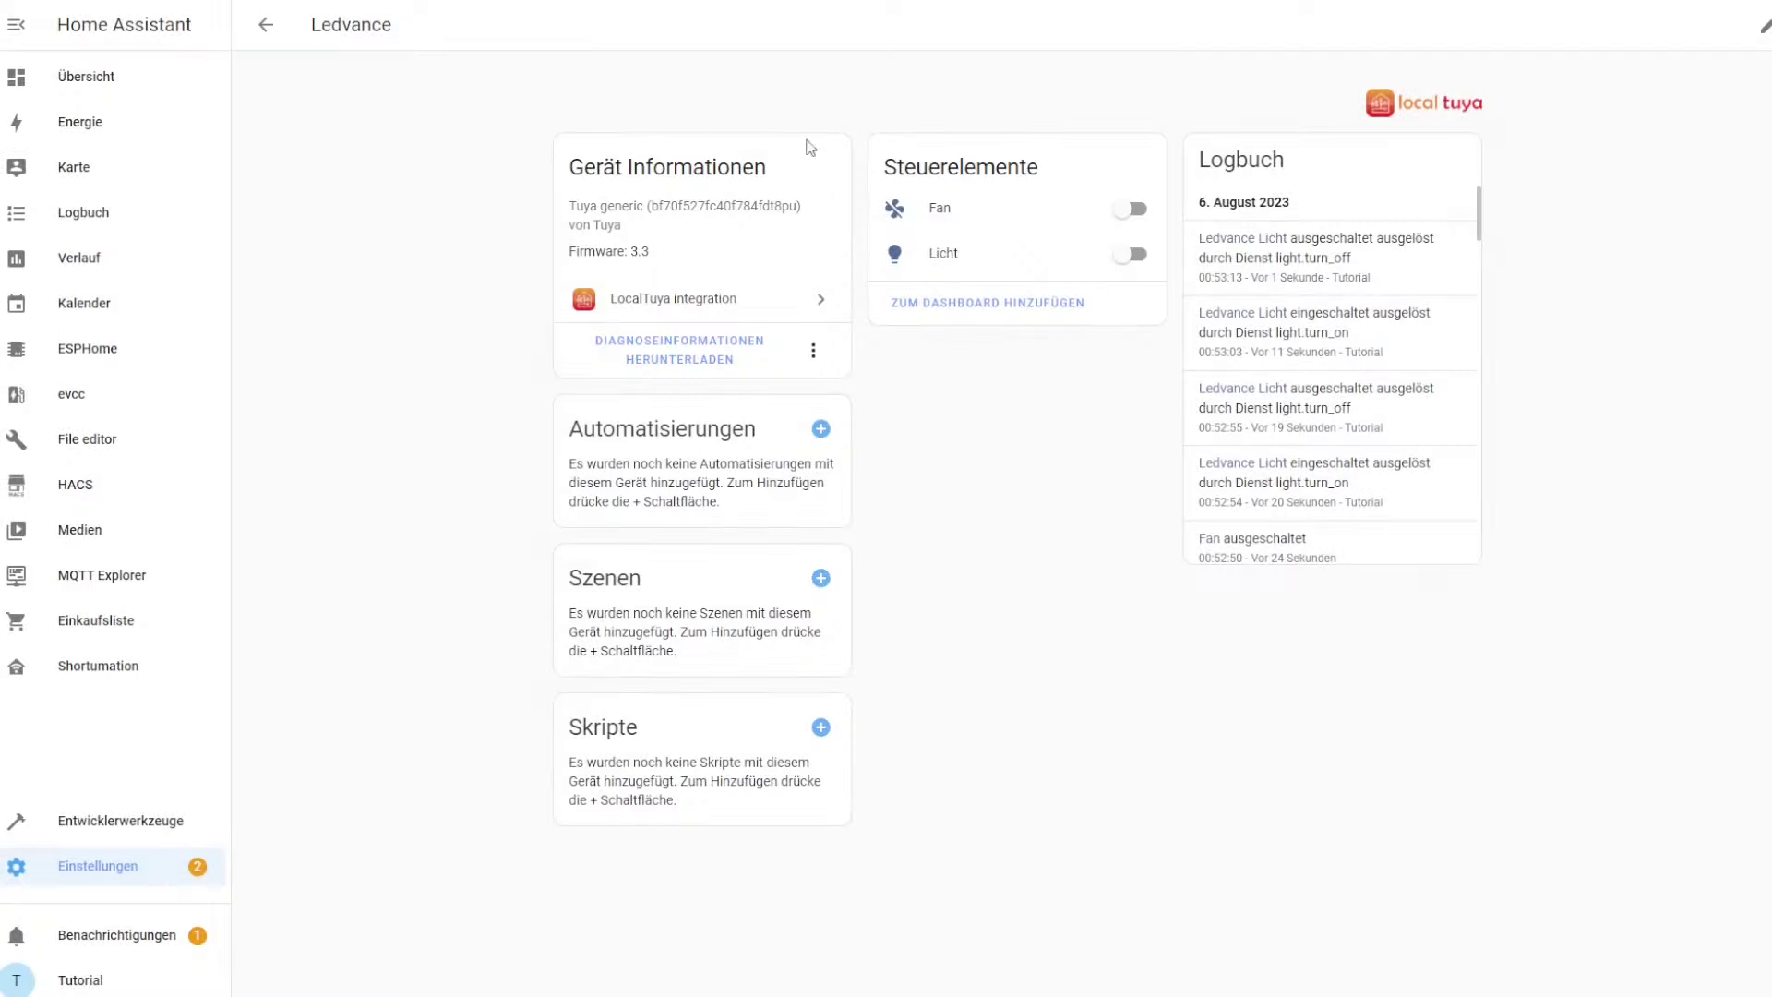
Test the fan by stepping its speed through Niedrig, Mittel and Hoch, and set it back to Aus.
{"action": "left_click", "coordinate": [937, 210]}
{"action": "left_click", "coordinate": [908, 412]}
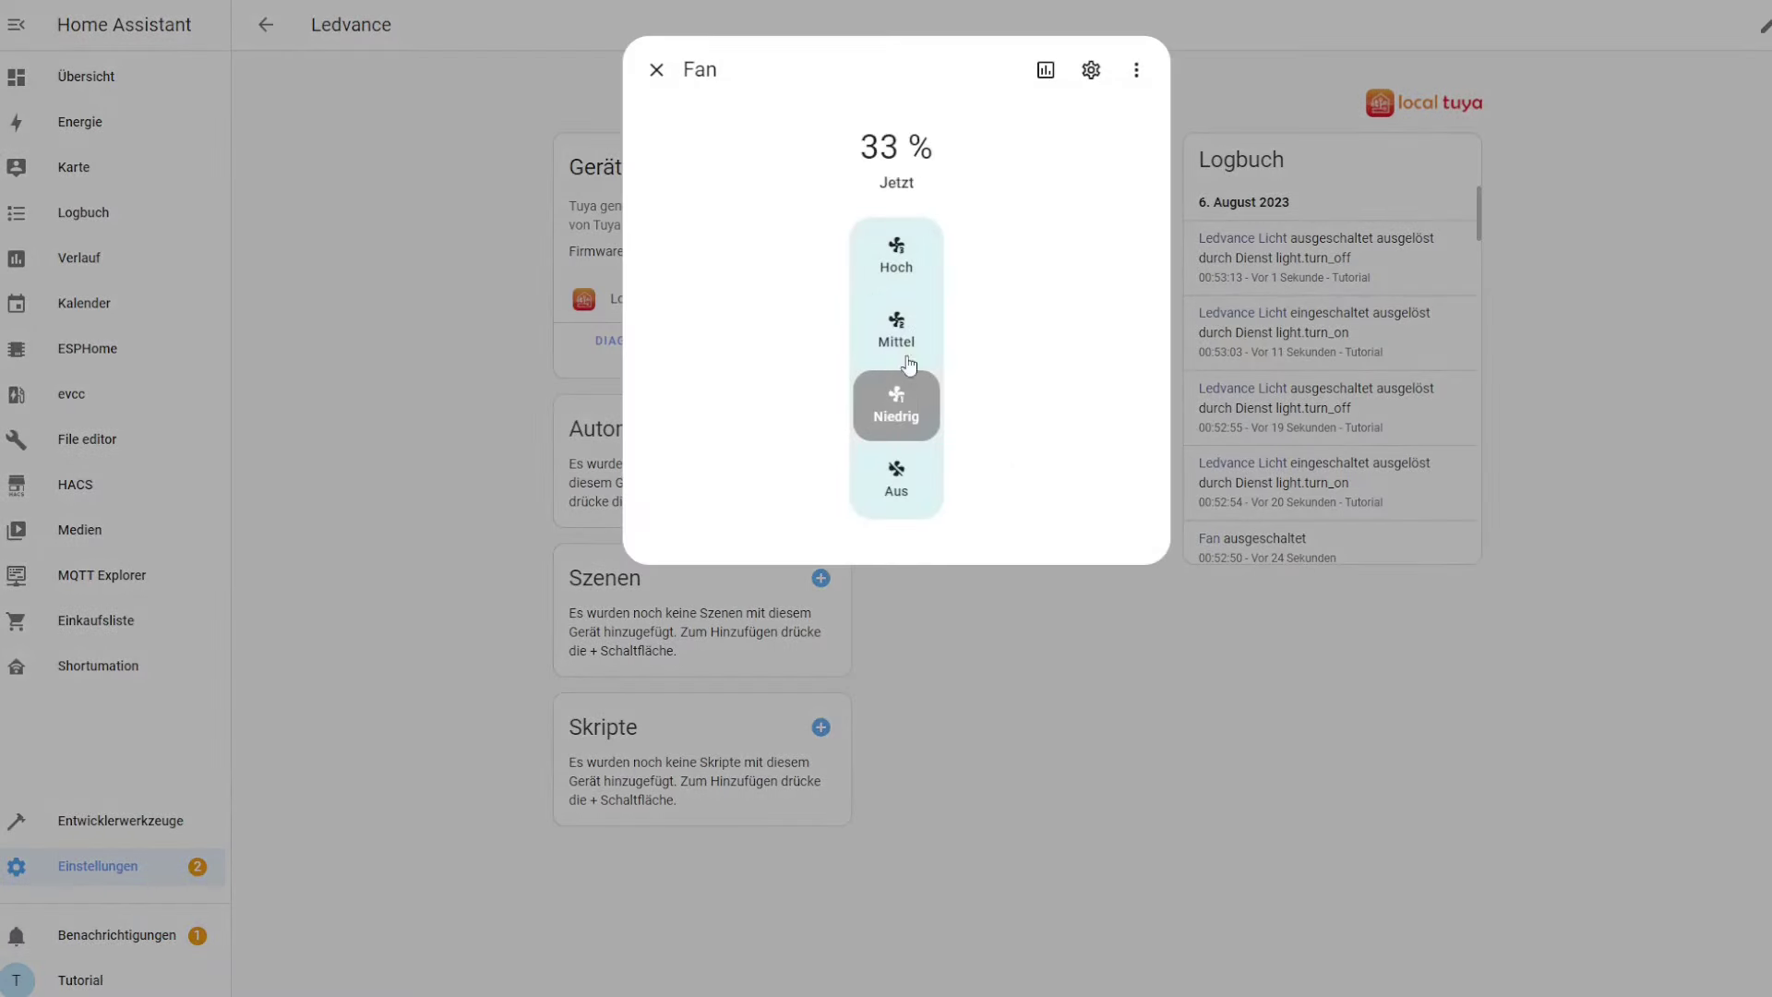
{"action": "left_click", "coordinate": [898, 337]}
{"action": "left_click", "coordinate": [894, 268]}
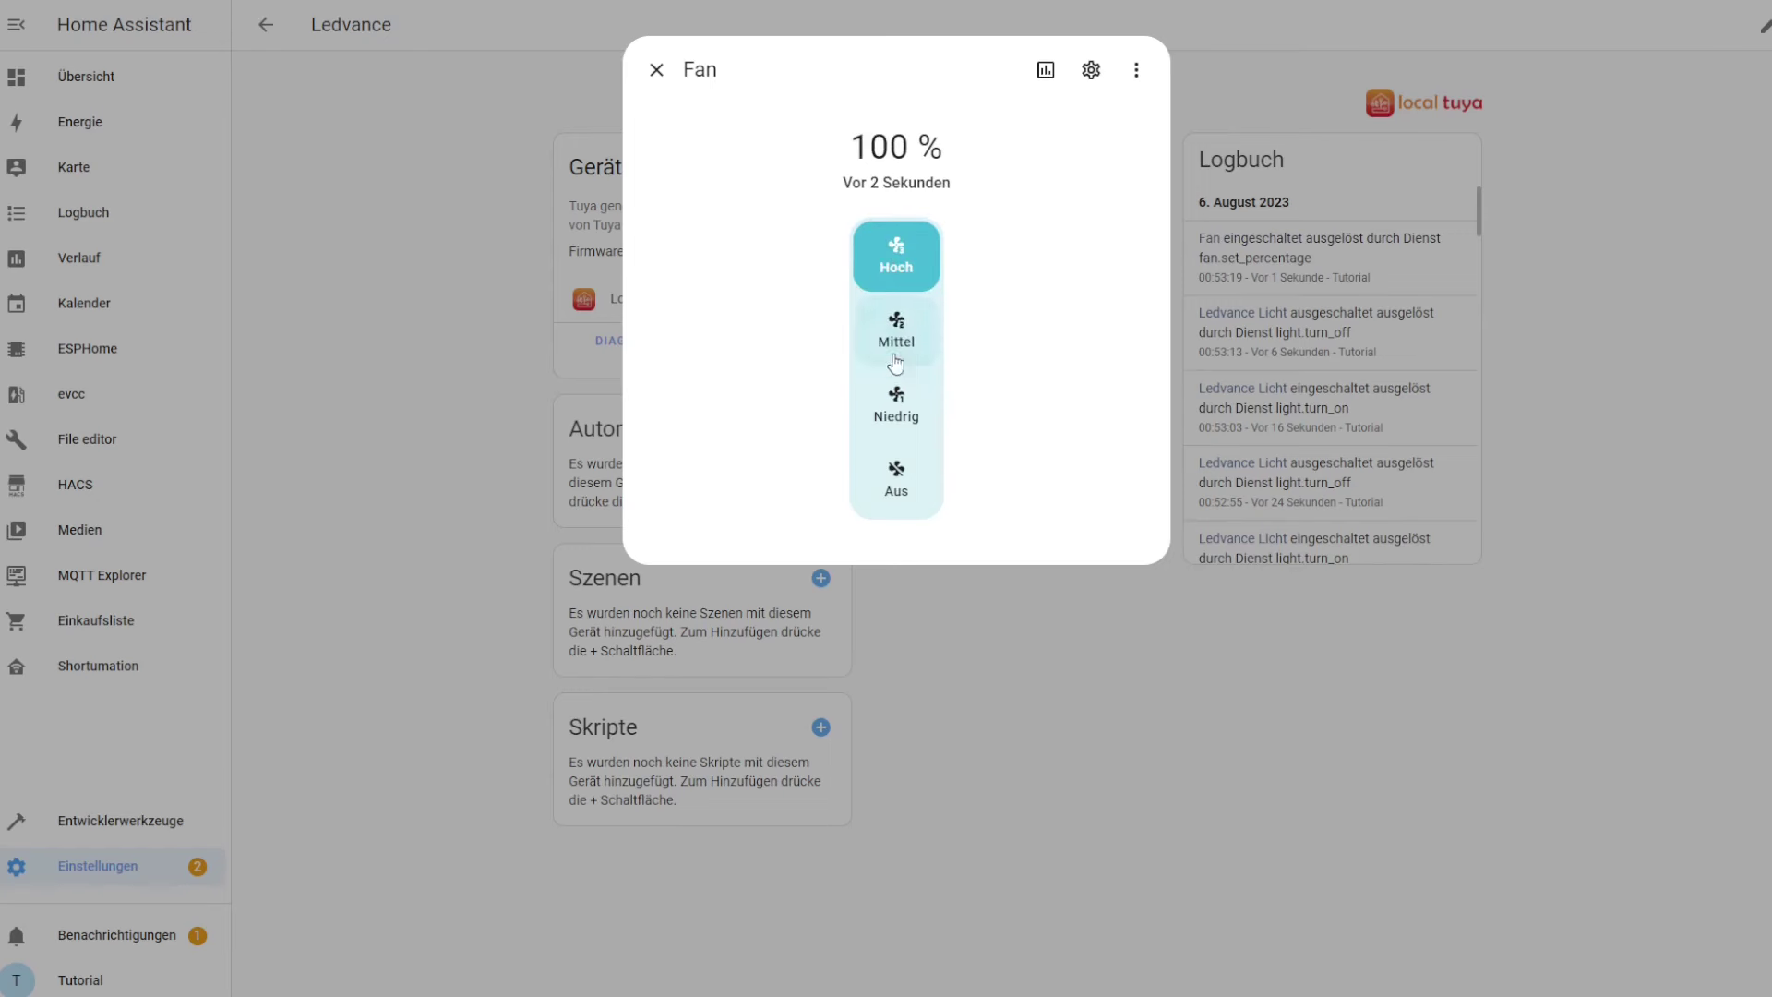
{"action": "left_click", "coordinate": [896, 478]}
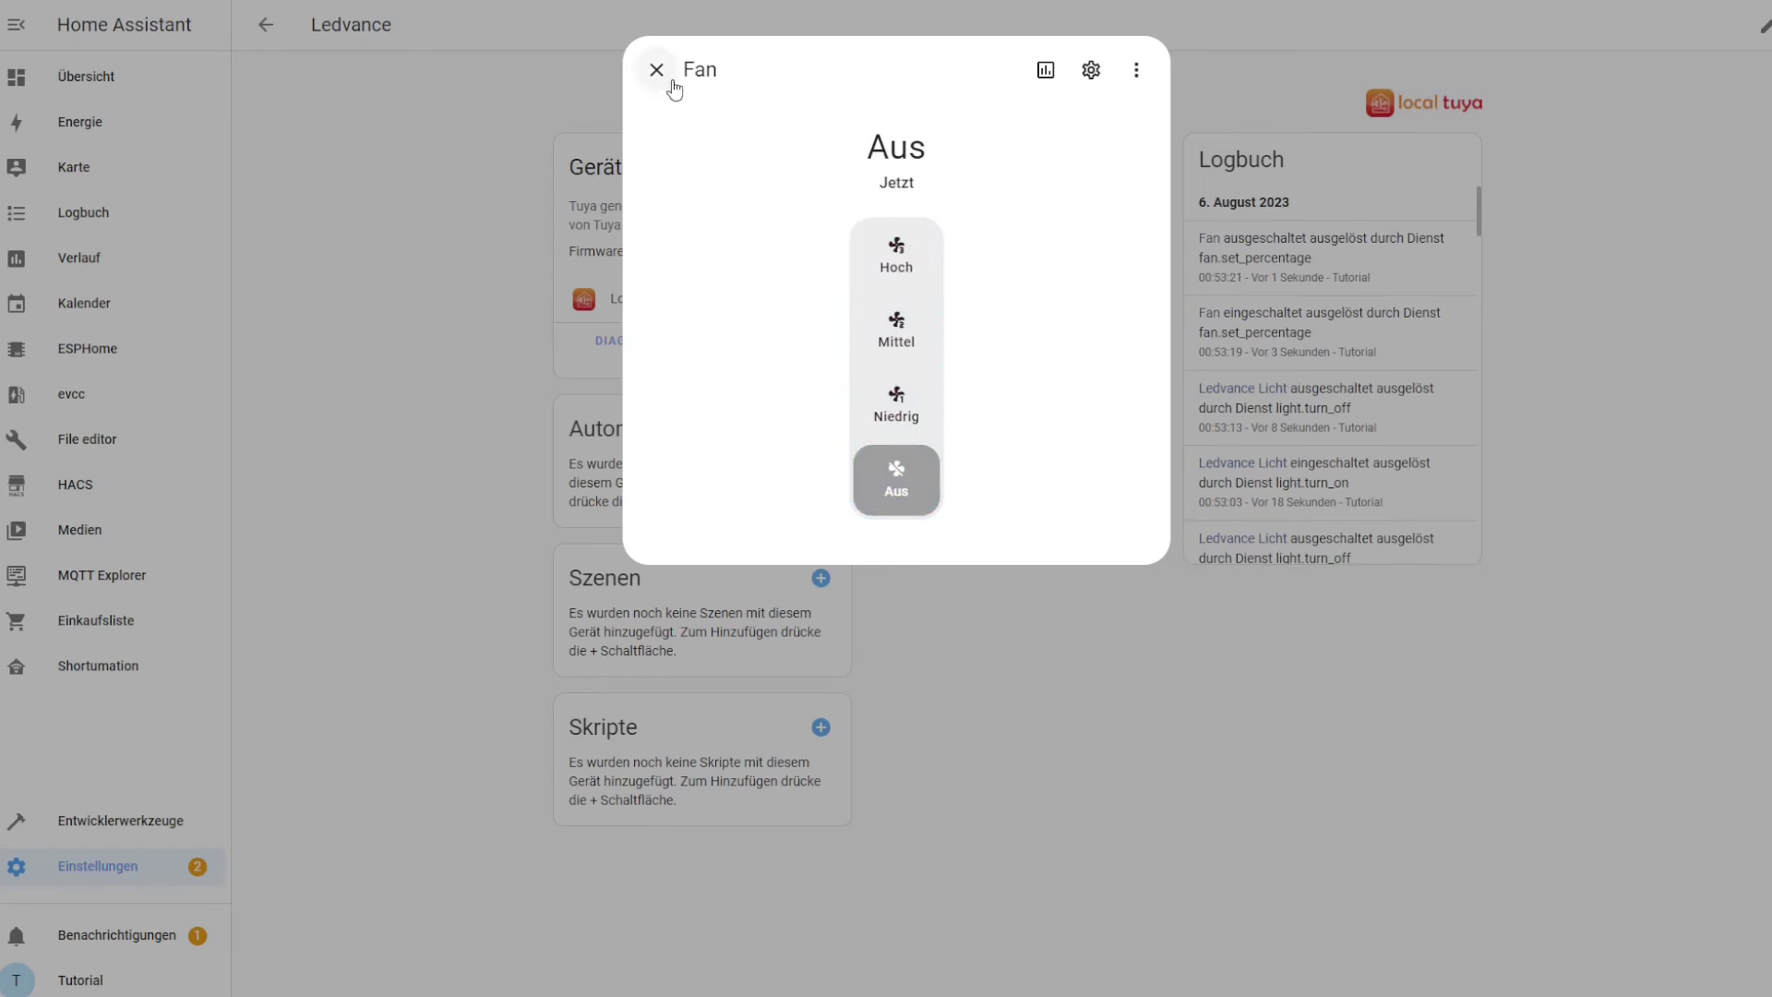
{"action": "left_click", "coordinate": [661, 73]}
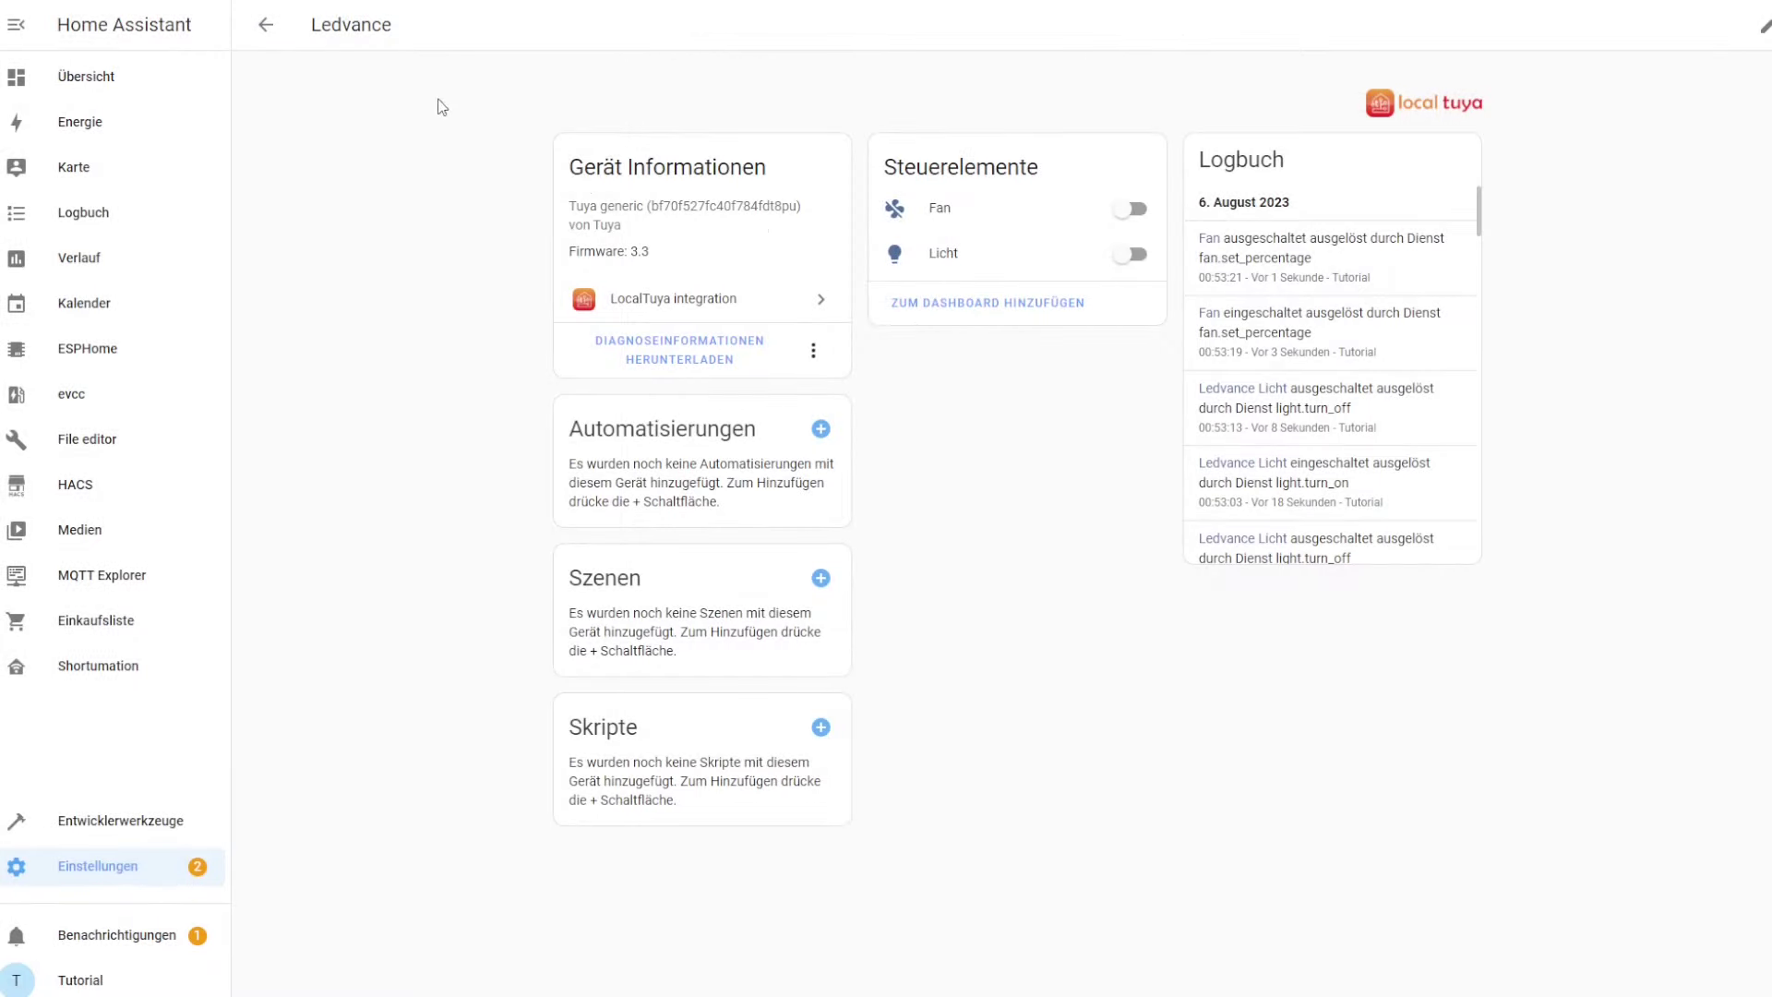